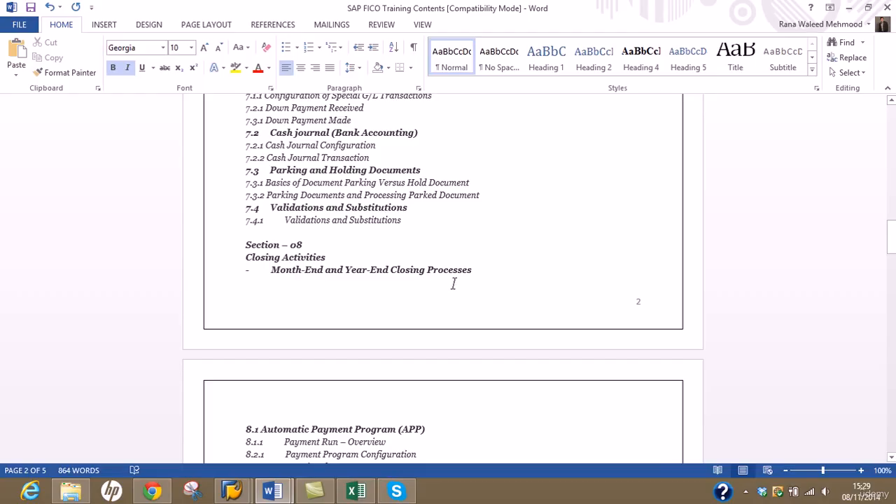
pyautogui.click(751, 491)
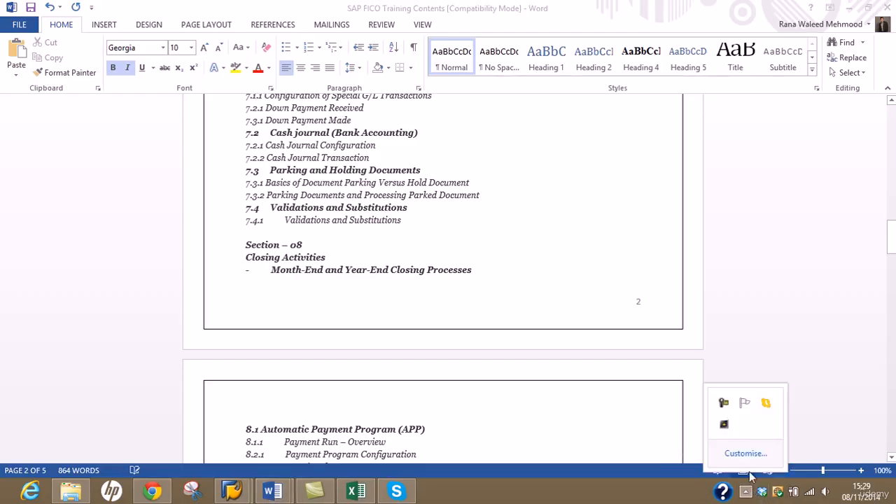
pyautogui.click(723, 405)
pyautogui.click(832, 420)
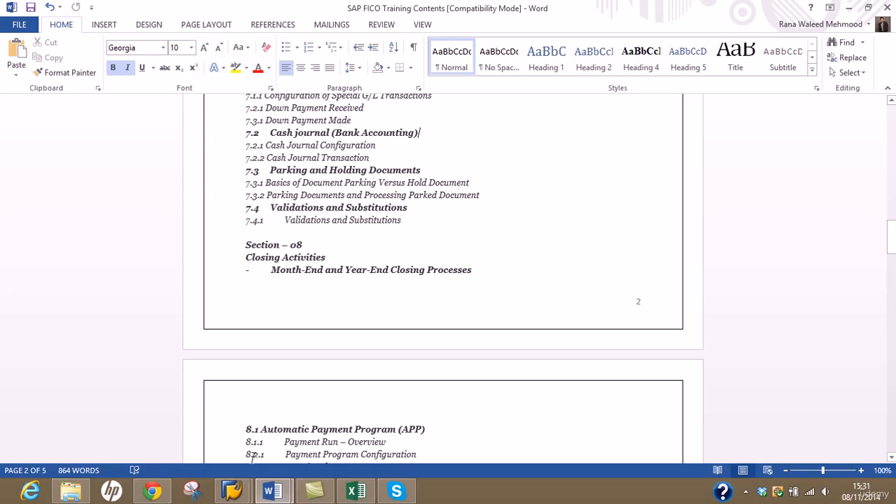
# Switch to the SAP session and open the central G/L account maintenance transaction FS00.
pyautogui.click(245, 494)
pyautogui.click(364, 381)
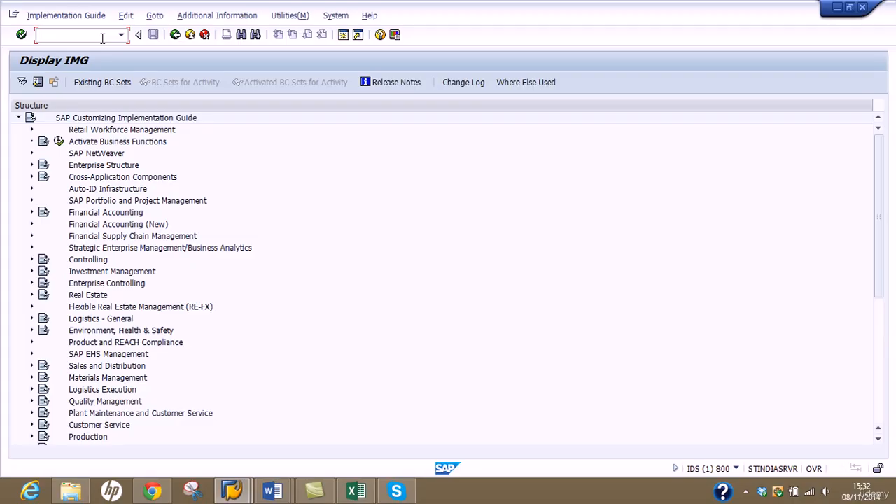
pyautogui.write('/nfs00')
pyautogui.press('Return')
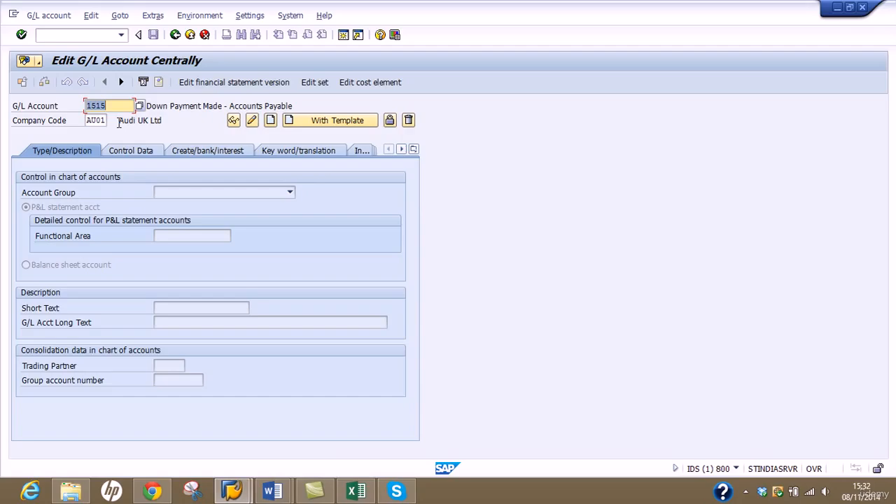
# Start creating G/L account 1010 in company code AU01, using account 1000 of company code AU01 as the template.
pyautogui.write('1010')
pyautogui.click(310, 124)
pyautogui.write('1000')
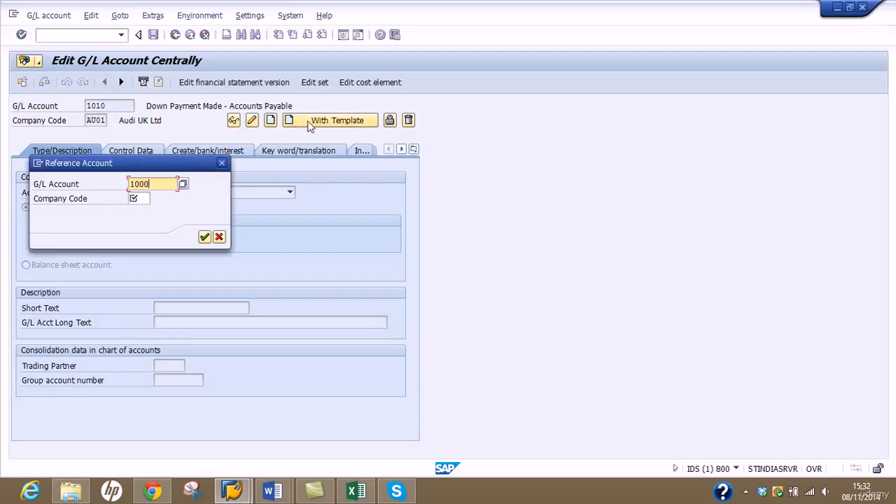
pyautogui.press('Tab')
pyautogui.write('AU01')
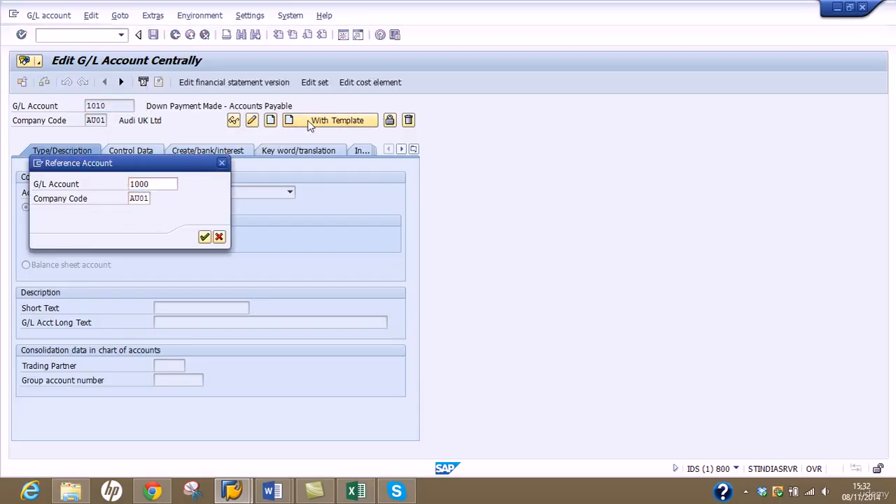
pyautogui.click(311, 126)
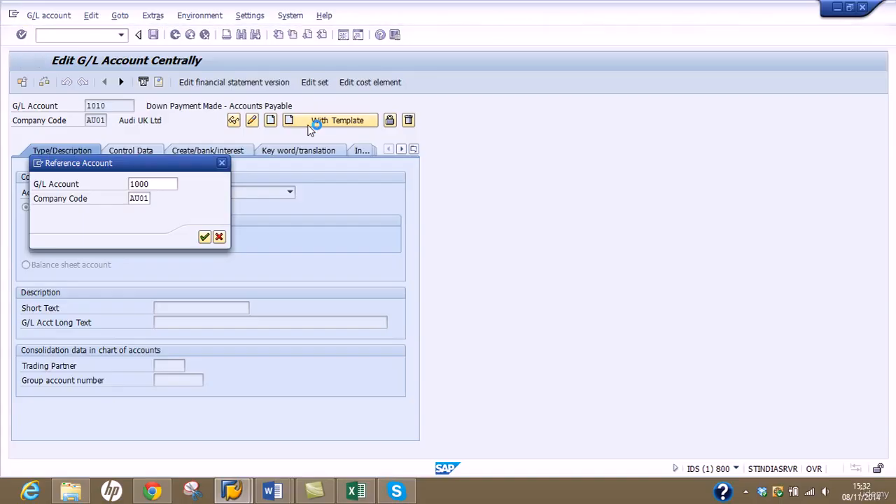
pyautogui.press('Return')
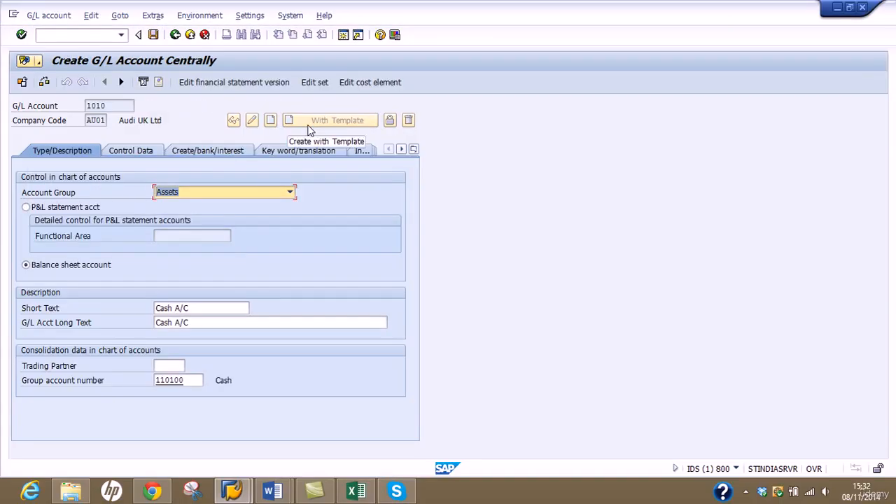
# Set both the short text and the long text of the new G/L account to "Petty Cash A/C".
pyautogui.click(159, 308)
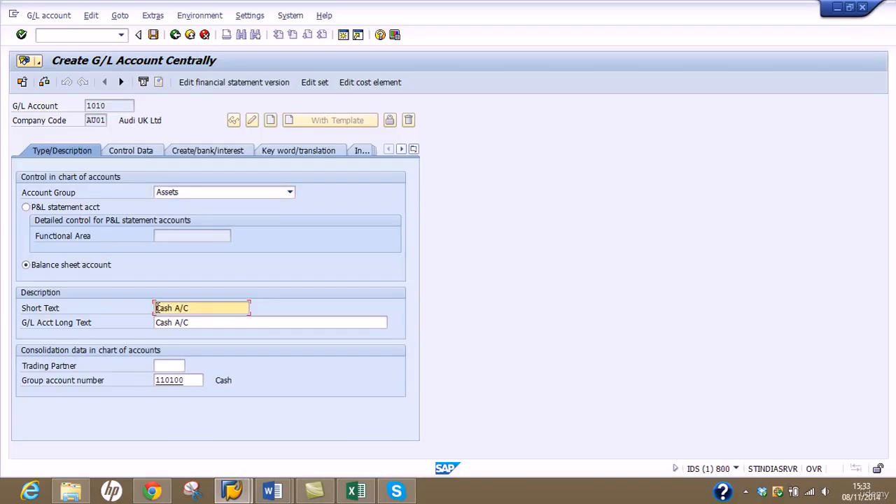
pyautogui.write('Petty Cash')
pyautogui.hotkey('shift', 'Tab')
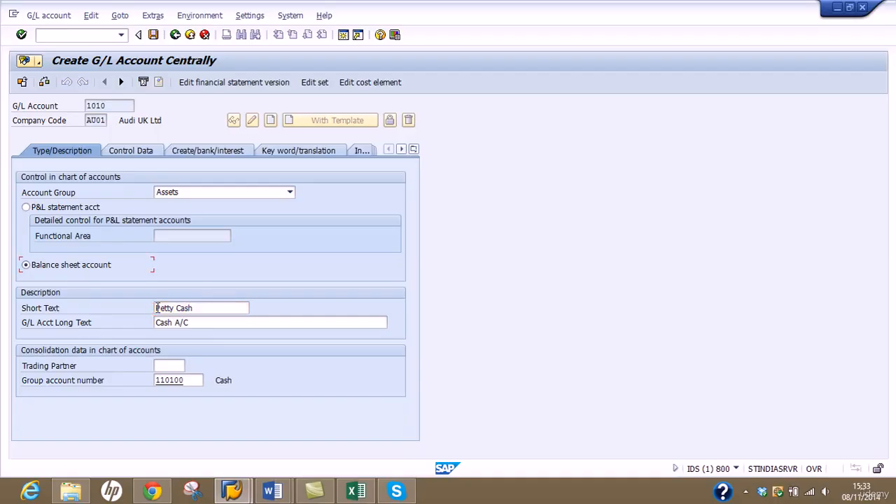
pyautogui.click(210, 308)
pyautogui.write('A/C')
pyautogui.press('Tab')
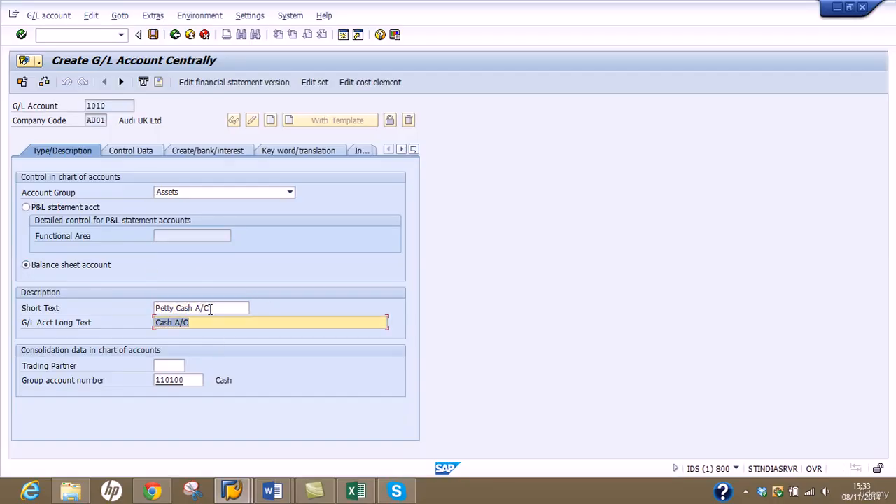
pyautogui.write('Petty Cash A/C')
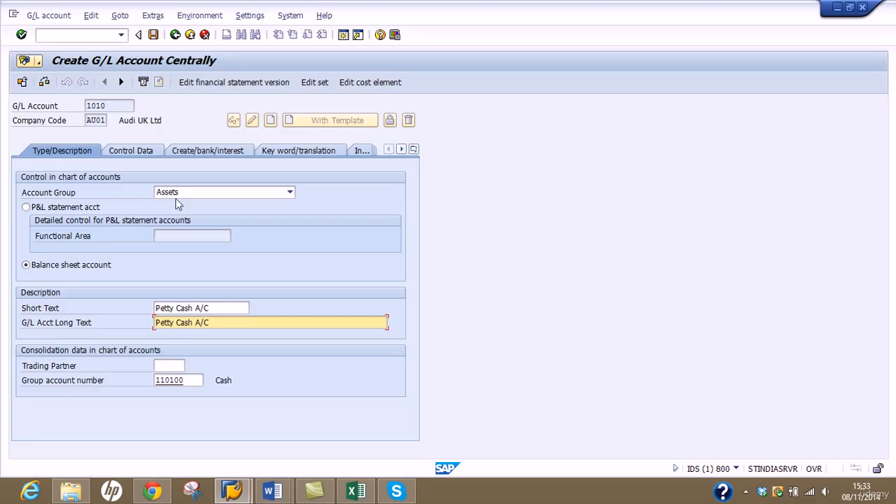
# Examine the new account's control data and its document creation, bank and interest settings.
pyautogui.click(139, 154)
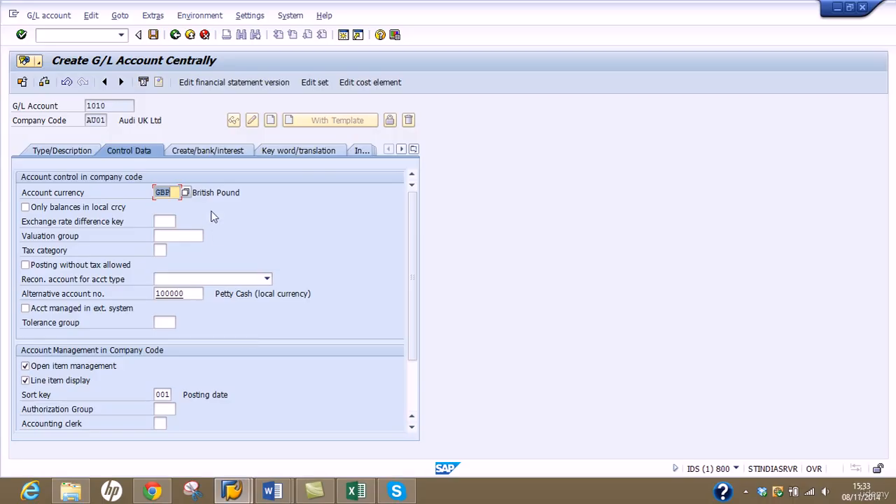
pyautogui.click(215, 152)
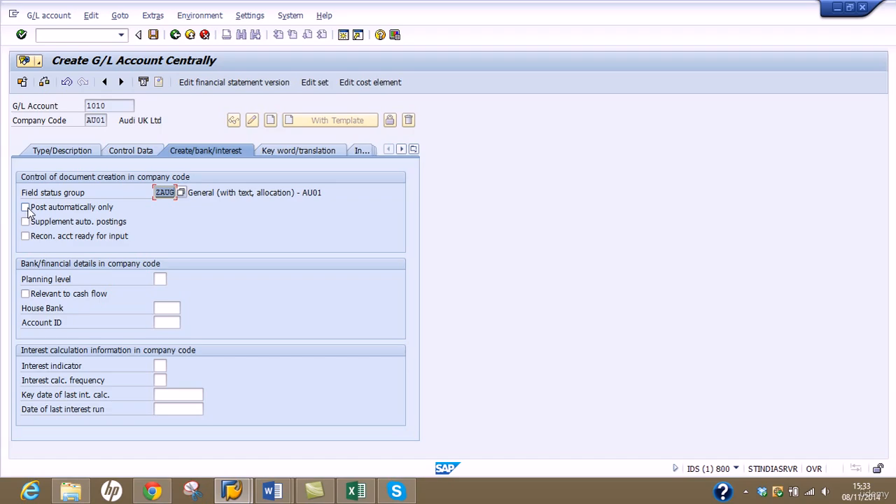
pyautogui.click(26, 209)
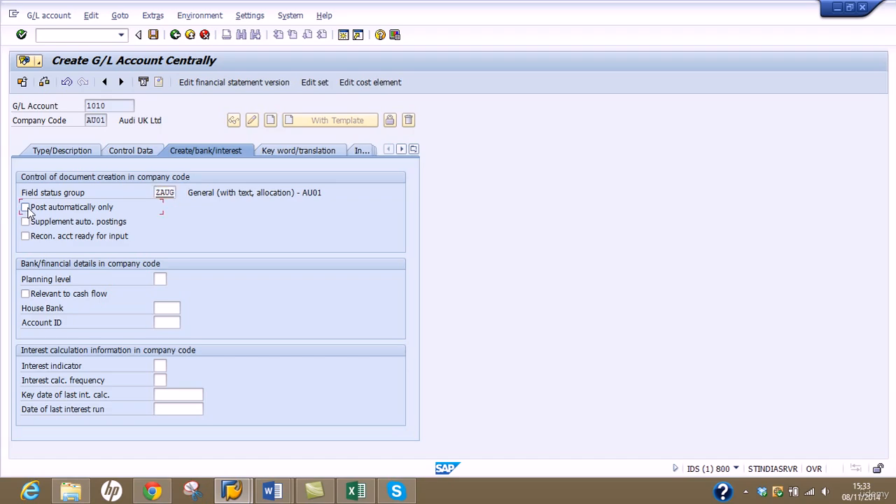
pyautogui.click(128, 155)
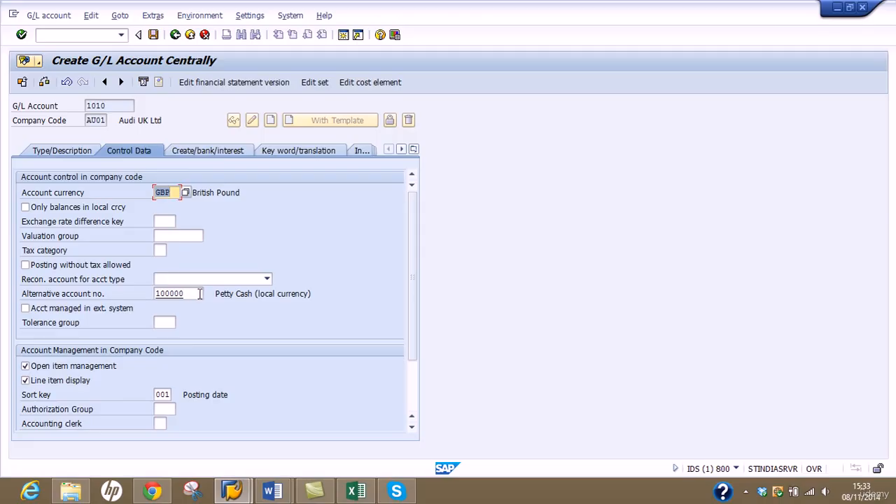
# Try to save the G/L account with the alternative account number copied from the template.
pyautogui.moveTo(196, 293); pyautogui.dragTo(157, 294)
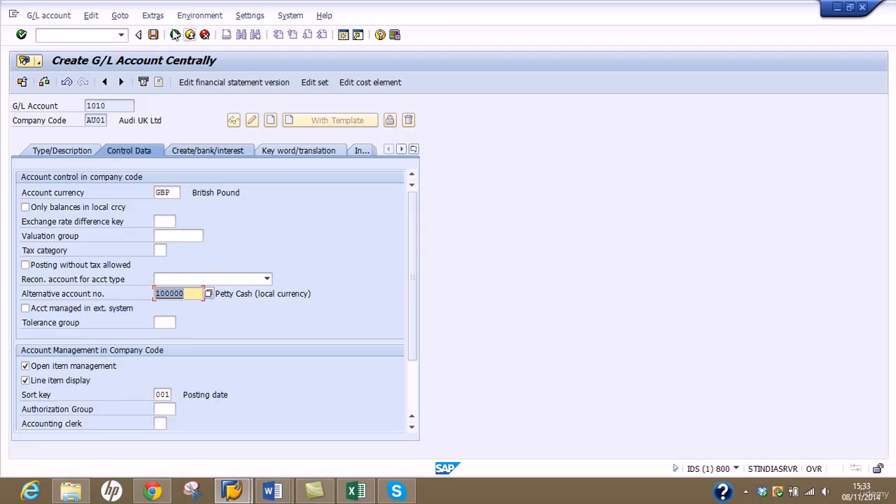
pyautogui.click(154, 33)
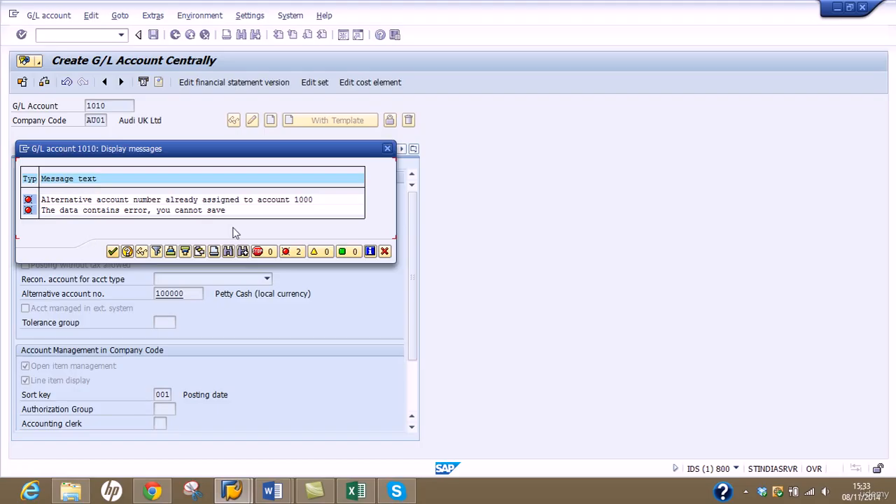
pyautogui.click(385, 250)
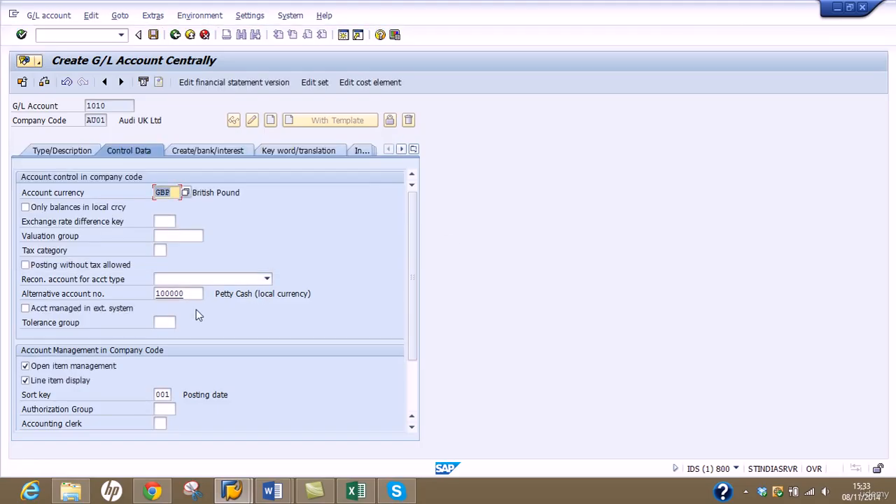
# Clear the alternative account number of the petty cash account and save the account.
pyautogui.moveTo(194, 297); pyautogui.dragTo(128, 295)
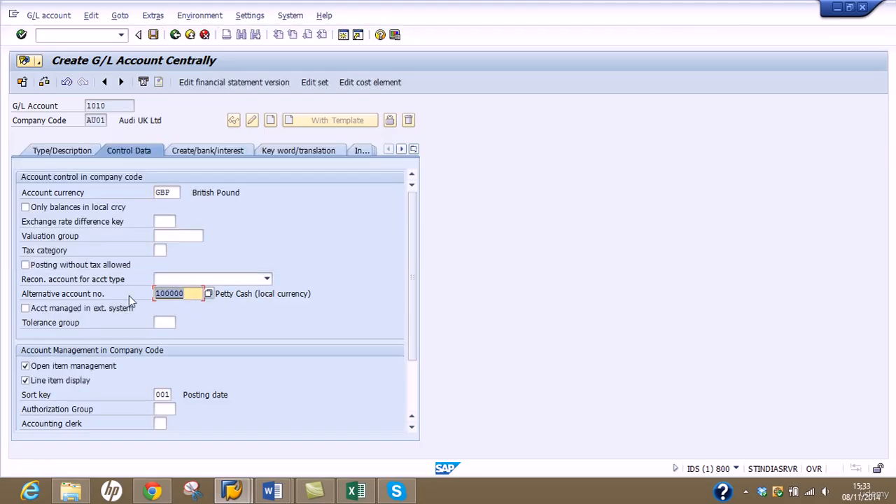
pyautogui.press('Delete')
pyautogui.click(154, 35)
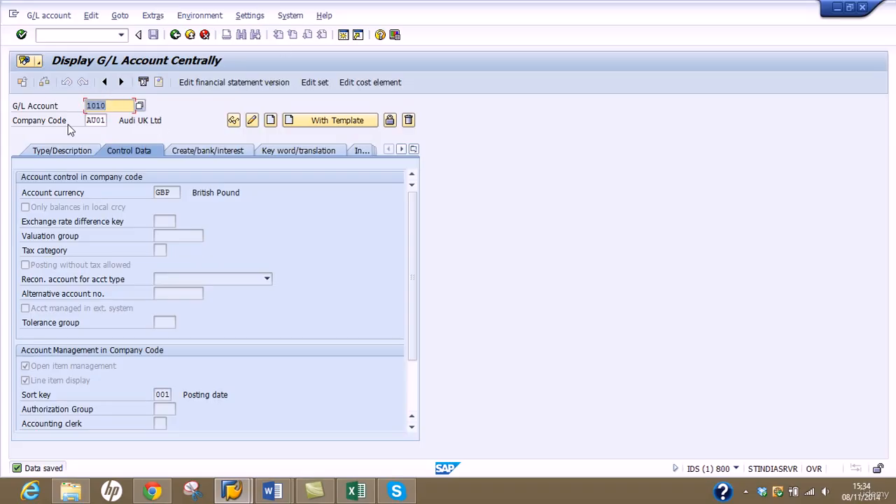
# Open the Customizing project execution screen with transaction SPRO.
pyautogui.click(87, 36)
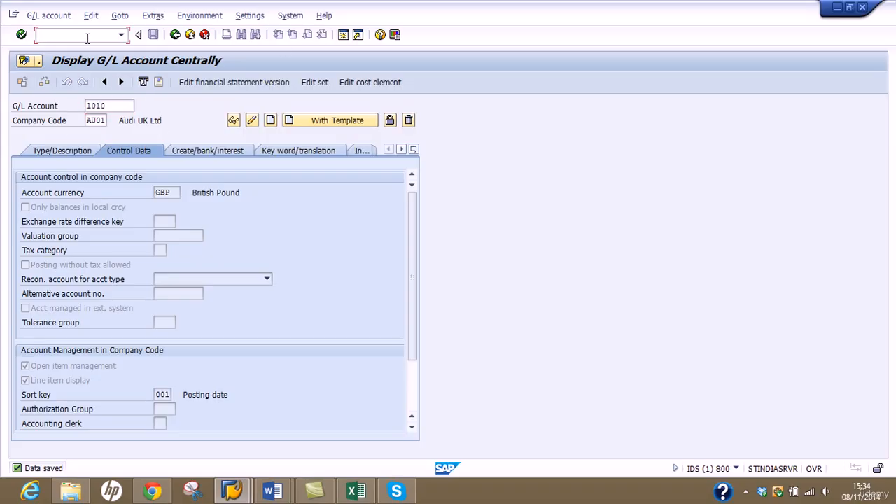
pyautogui.write('/nspro')
pyautogui.press('Return')
# Switch to the Training Notes workbook in Excel and enter the heading "Cash Journal" in cell B171.
pyautogui.click(356, 491)
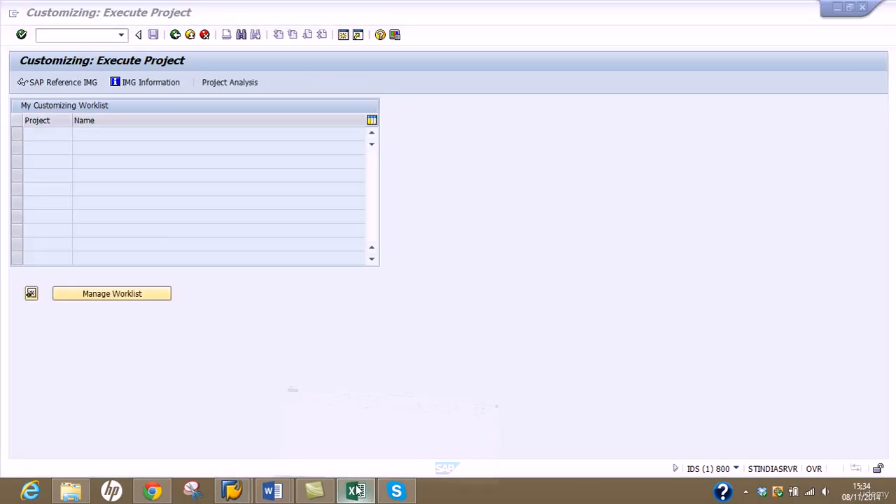
pyautogui.click(193, 378)
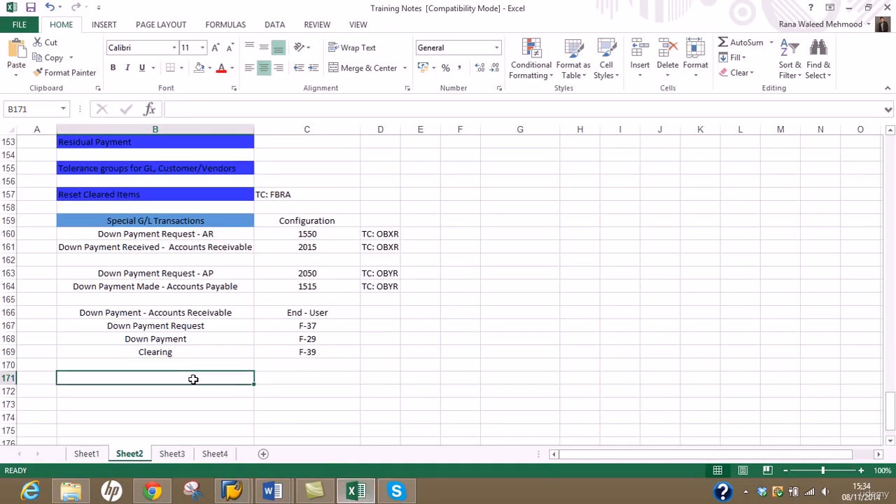
pyautogui.write('Cash Jour')
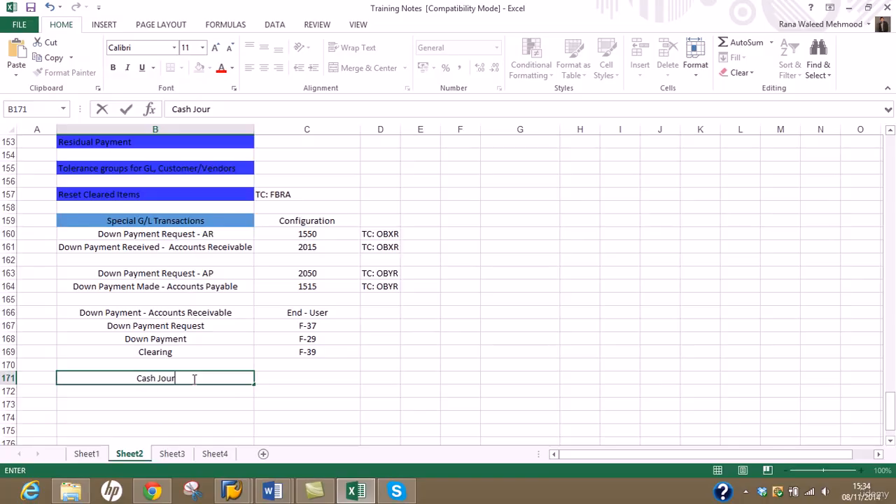
pyautogui.write('nal')
pyautogui.press('Return')
# Fill the Cash Journal heading cell B171 with the same light blue as the Special G/L Transactions heading.
pyautogui.click(194, 378)
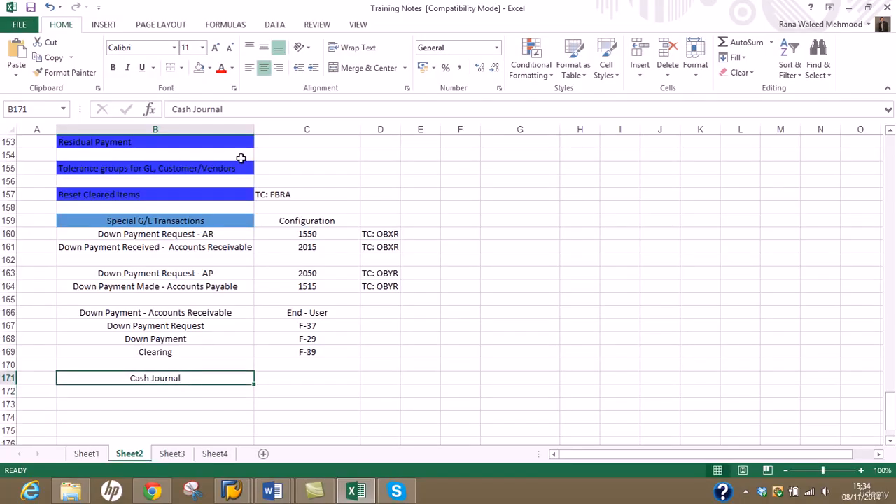
pyautogui.click(232, 68)
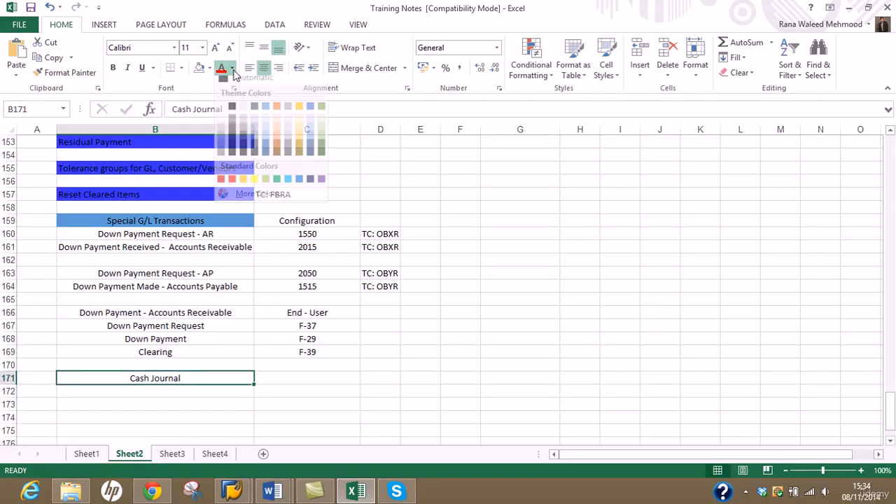
pyautogui.click(265, 114)
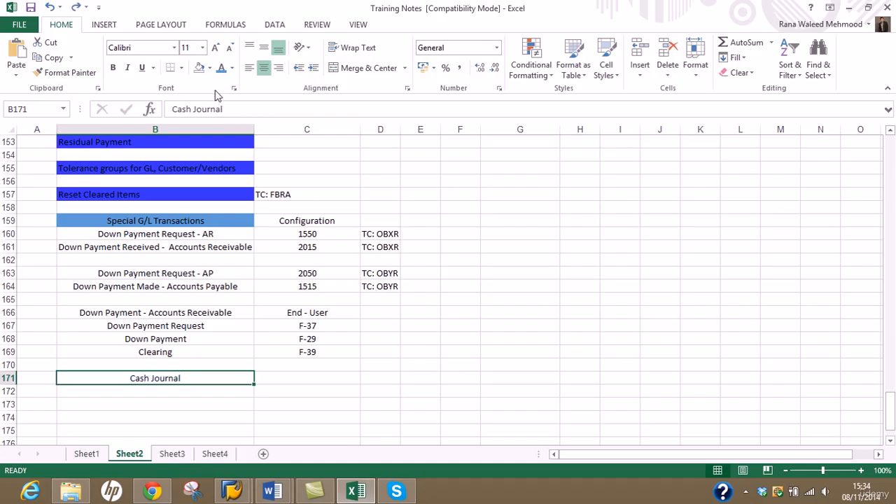
pyautogui.click(210, 68)
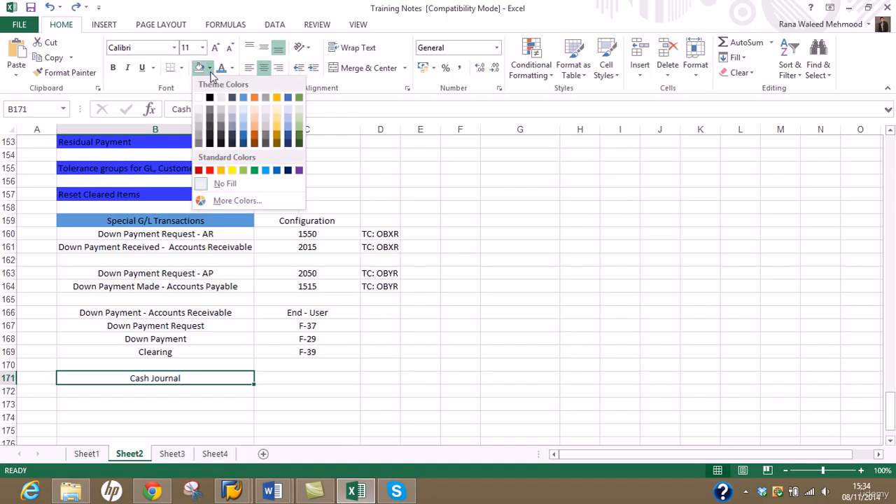
pyautogui.click(245, 100)
pyautogui.click(200, 391)
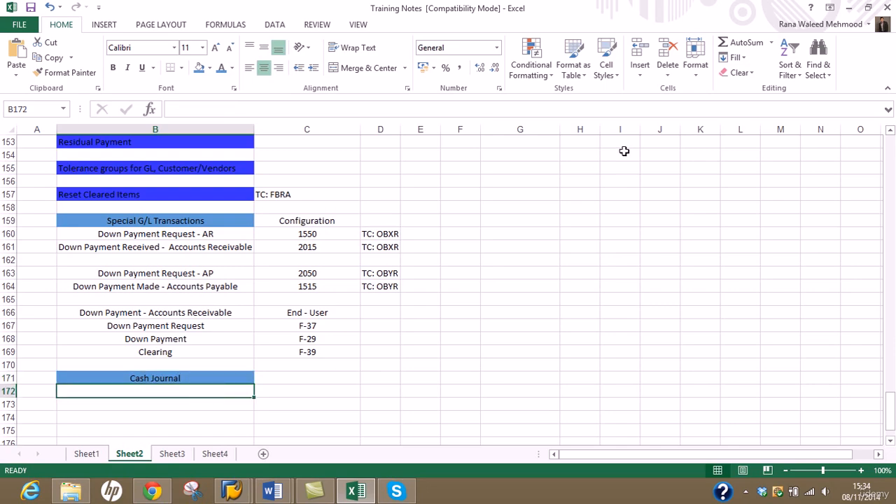
# Switch back to SAP and expand the SAP Reference IMG through Financial Accounting (New), Bank Accounting and Business Transactions to Cash Journal.
pyautogui.click(847, 7)
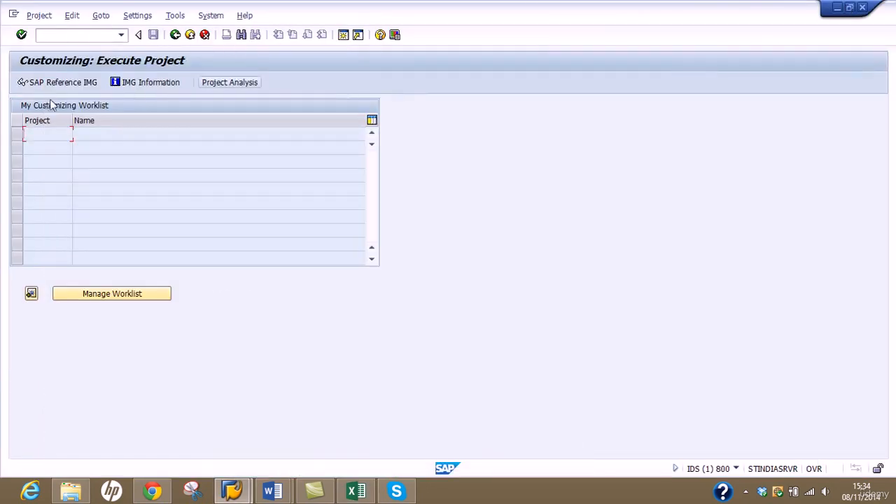
pyautogui.click(64, 82)
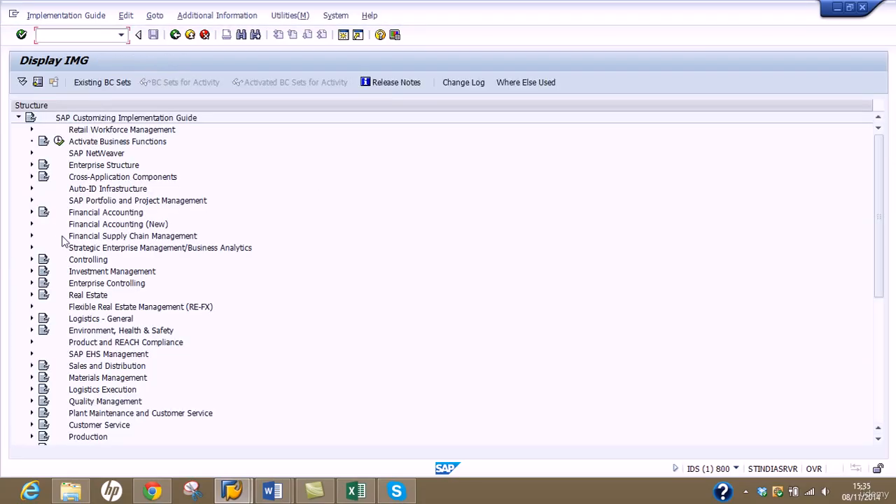
pyautogui.click(31, 224)
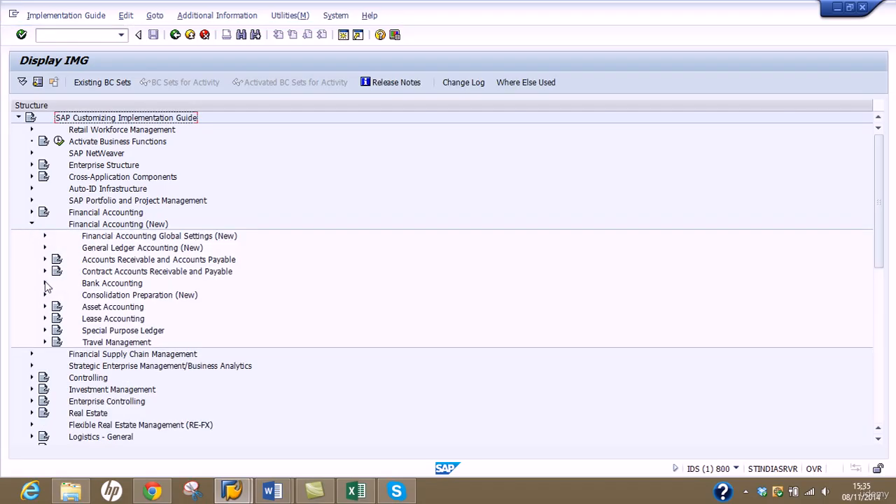
pyautogui.click(102, 284)
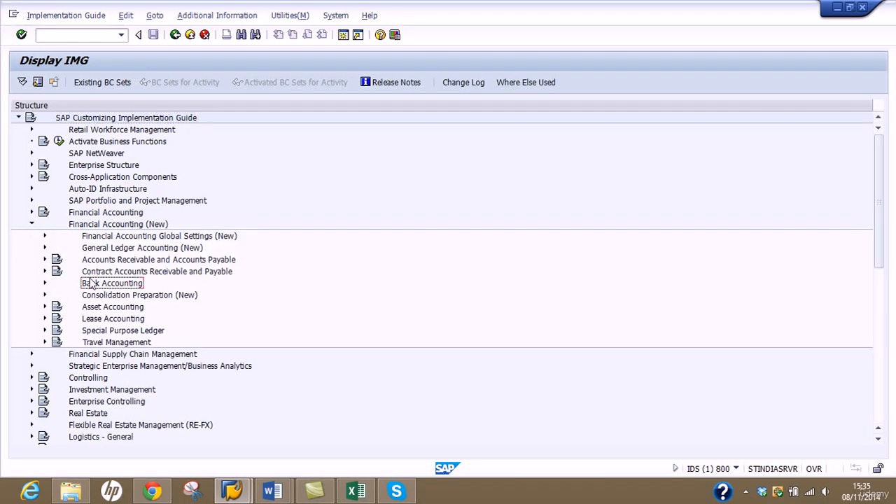
pyautogui.click(44, 284)
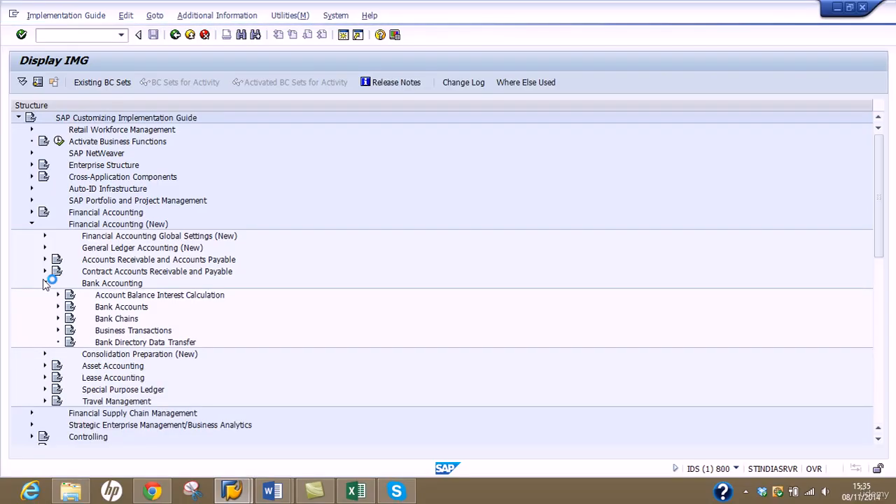
pyautogui.click(58, 331)
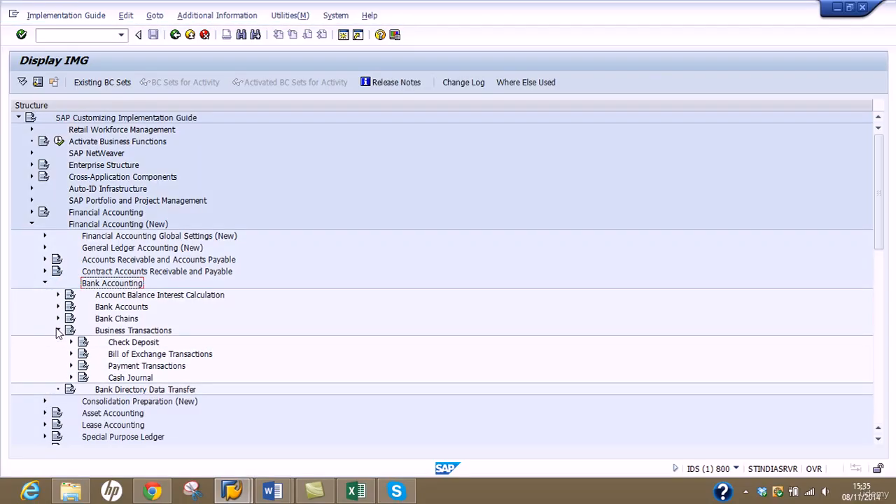
pyautogui.click(129, 378)
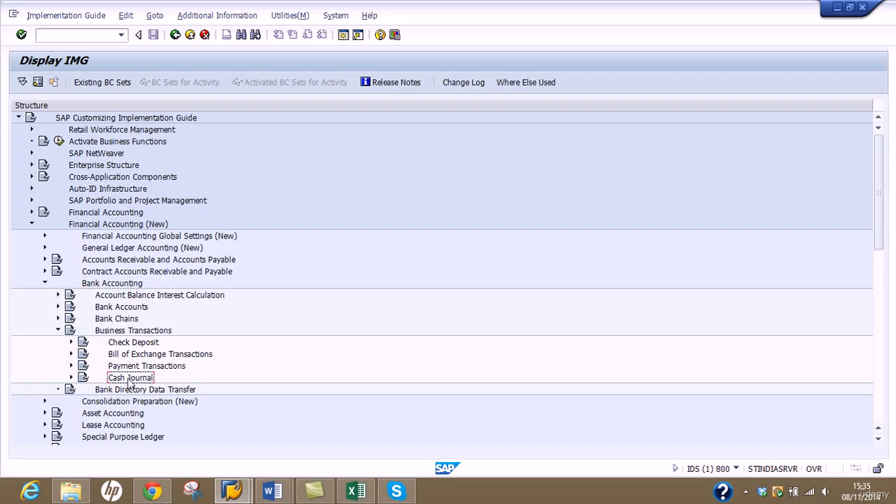
pyautogui.click(70, 377)
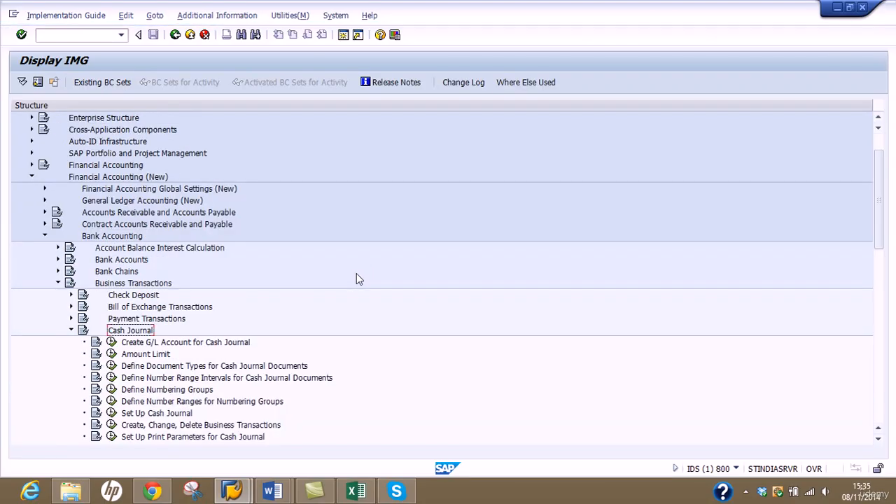
pyautogui.moveTo(881, 213); pyautogui.dragTo(881, 250)
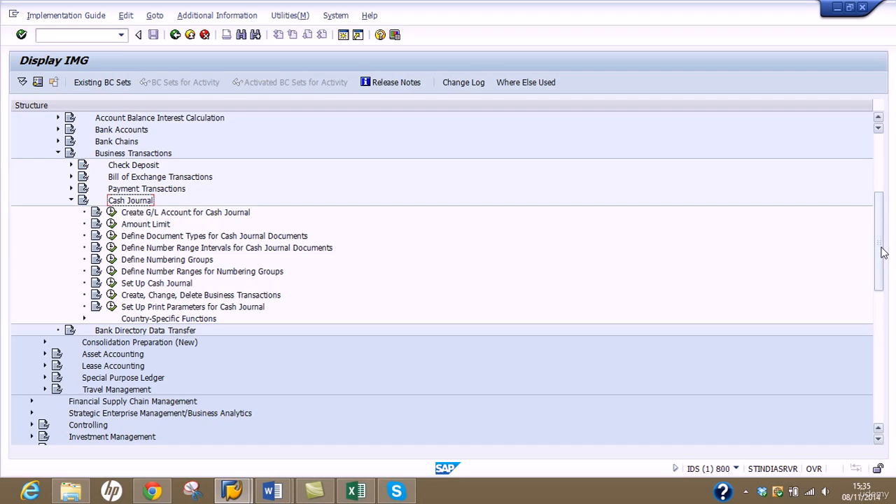
# Open the Amount Limit activity for the cash journal.
pyautogui.click(182, 215)
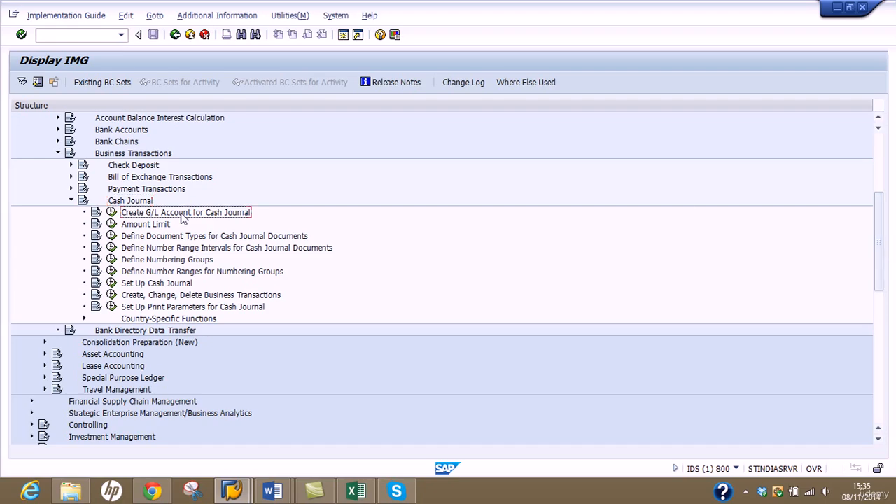
pyautogui.click(154, 225)
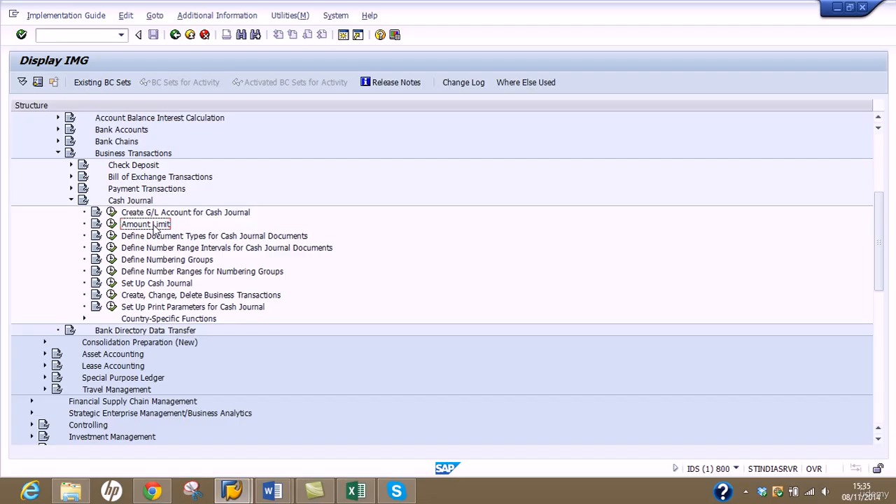
pyautogui.click(112, 224)
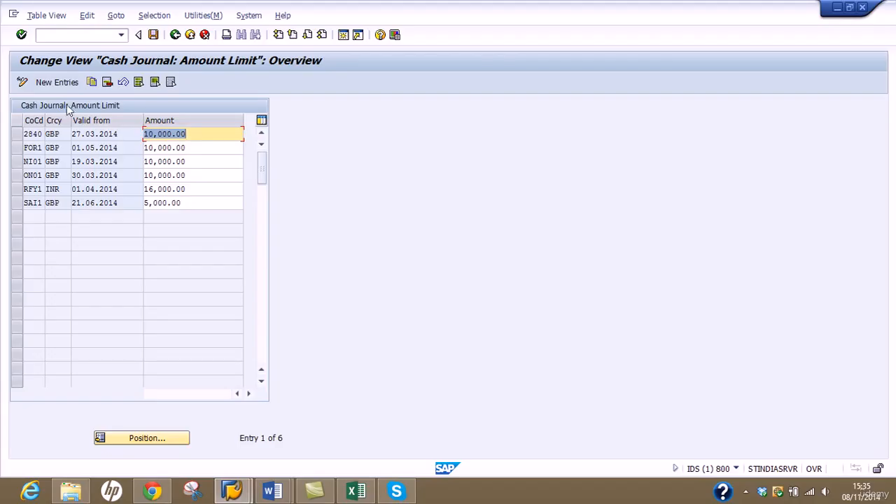
# Add a cash journal amount limit for company code AU01 in GBP, valid from 01.11.2014, with amount 2,000.
pyautogui.click(57, 83)
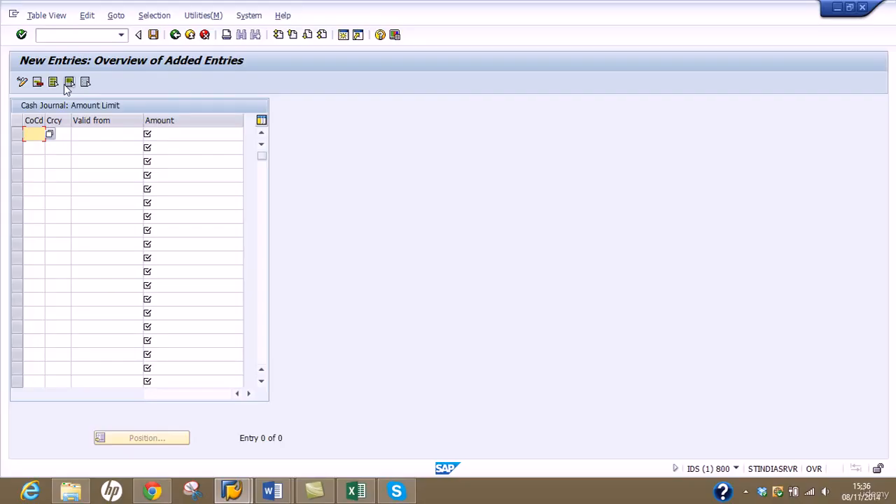
pyautogui.write('1U01')
pyautogui.press('Tab')
pyautogui.write('GBP')
pyautogui.press('Tab')
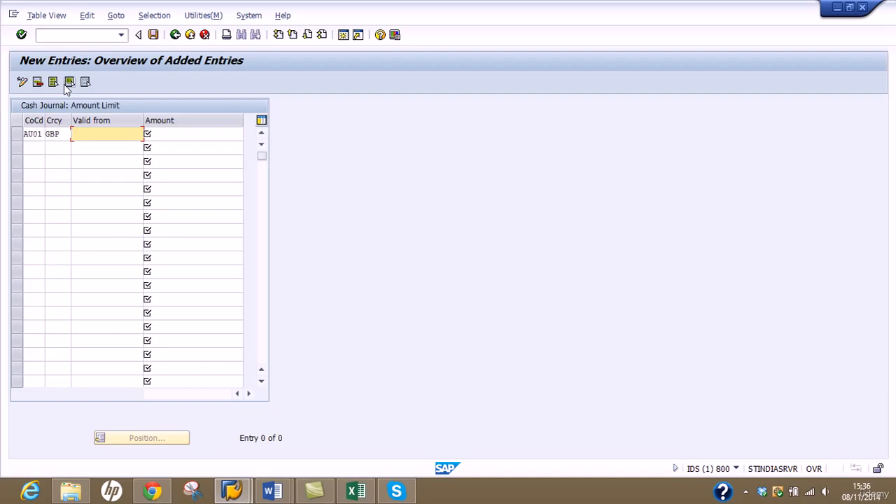
pyautogui.write('01.11.2014')
pyautogui.press('Tab')
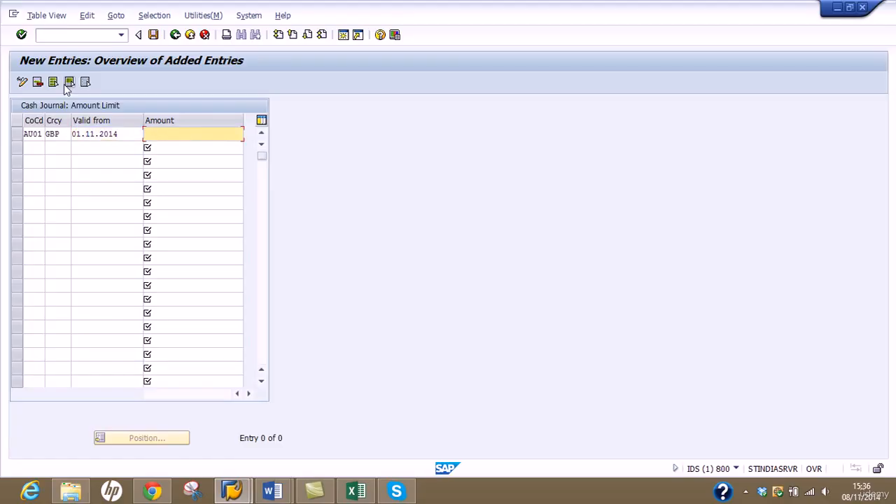
pyautogui.write('100')
pyautogui.write('00')
pyautogui.press('BackSpace')
pyautogui.press('BackSpace')
pyautogui.press('BackSpace')
pyautogui.press('BackSpace')
pyautogui.press('BackSpace')
pyautogui.write('2,000')
pyautogui.press('Return')
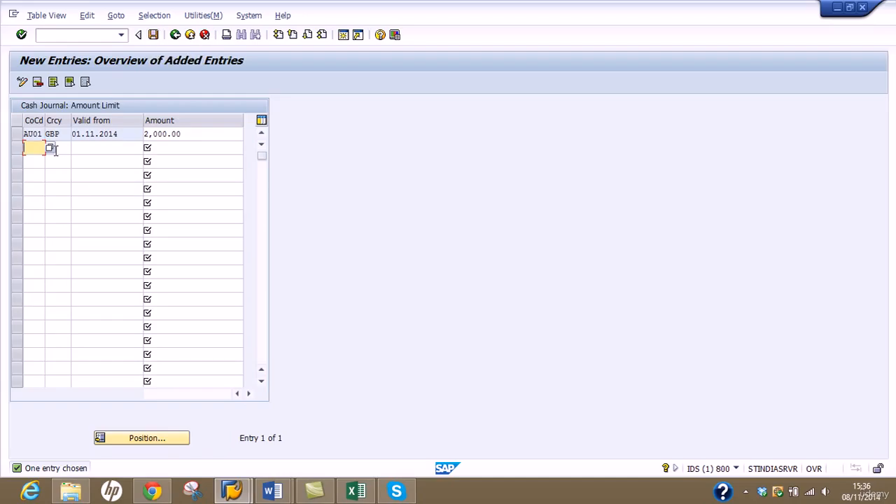
# Add a second amount limit for company code AU01 in GBP, valid from 07.11.2014, with amount 2,000.
pyautogui.write('AU01')
pyautogui.press('Tab')
pyautogui.write('G')
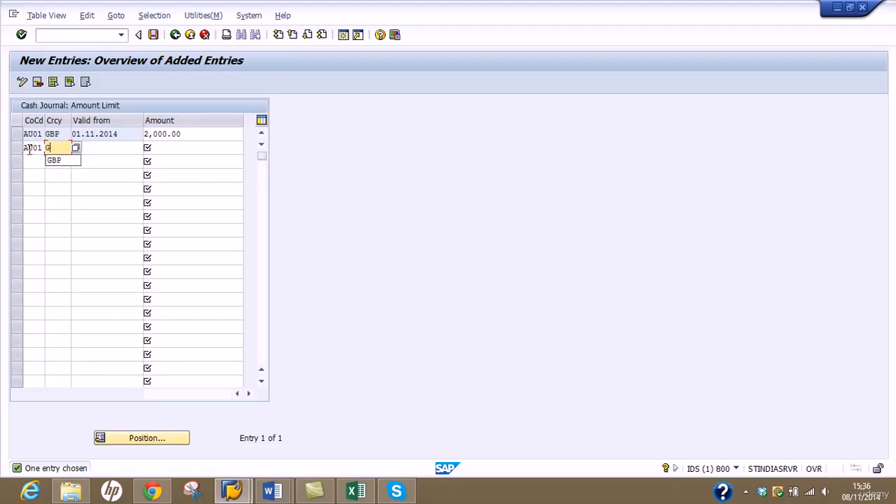
pyautogui.write('BP')
pyautogui.press('Tab')
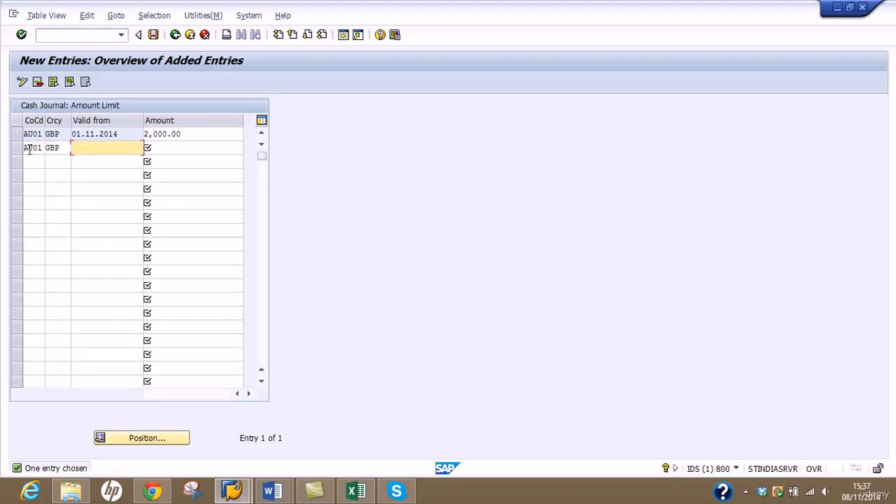
pyautogui.write('07.11.2014')
pyautogui.press('Tab')
pyautogui.write('20')
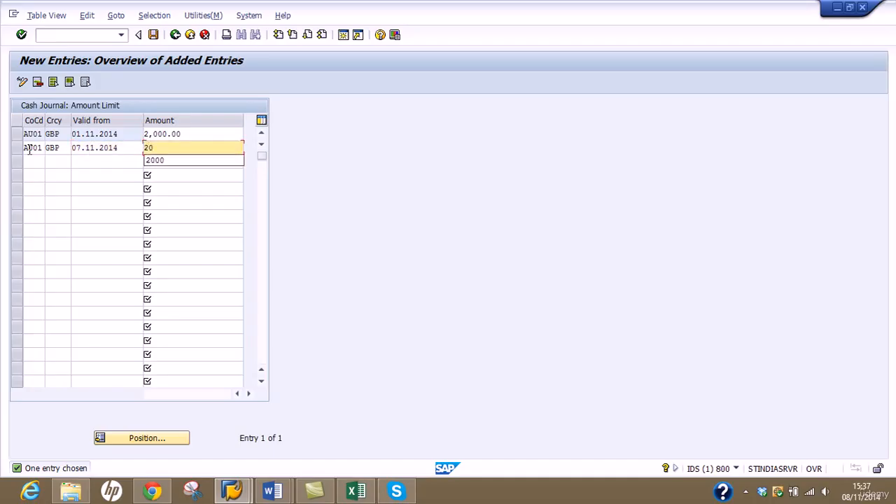
pyautogui.write('000')
pyautogui.press('BackSpace')
pyautogui.press('Return')
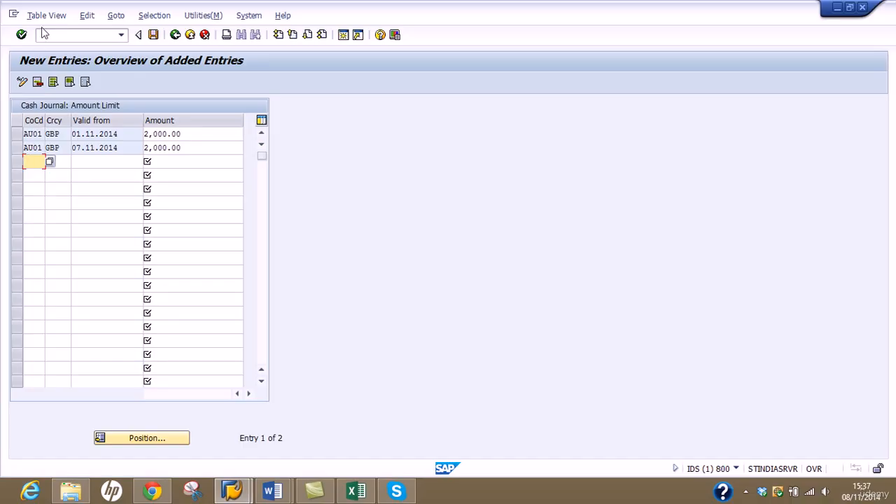
# Save the amount limits under a new customizing request described as "Cash Journal Configuration".
pyautogui.click(154, 35)
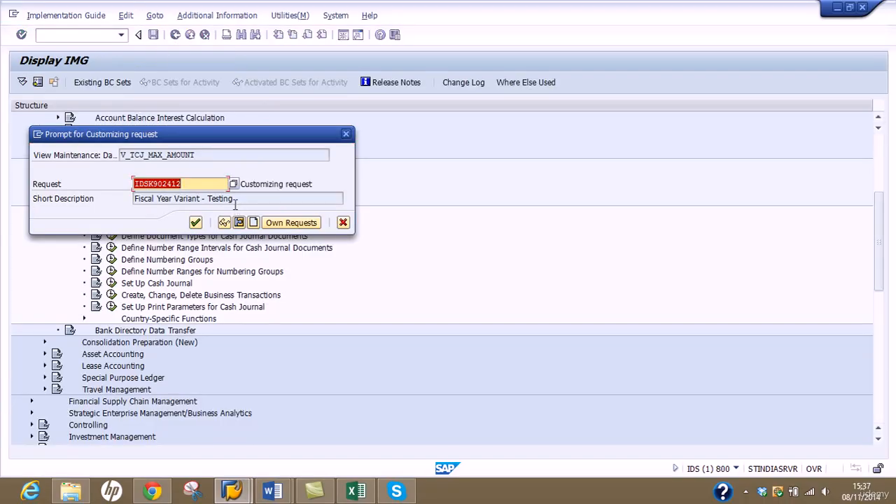
pyautogui.click(253, 223)
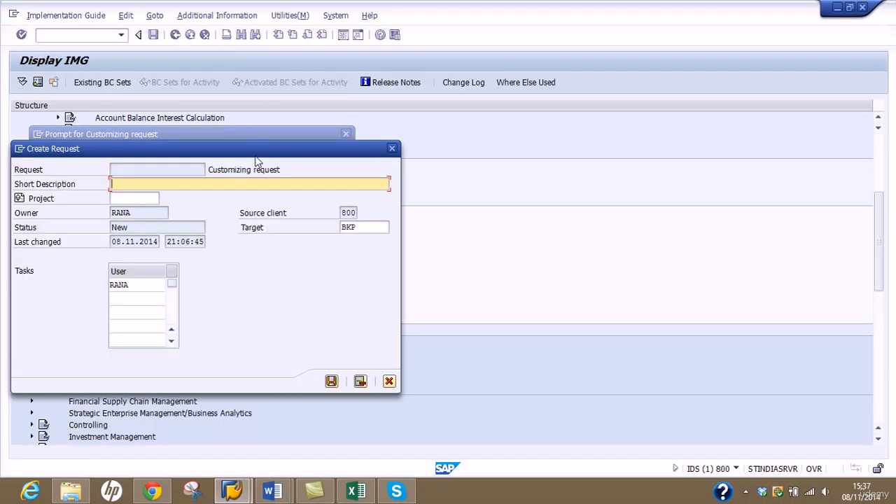
pyautogui.write('Cash Journal Co')
pyautogui.press('BackSpace')
pyautogui.press('BackSpace')
pyautogui.press('BackSpace')
pyautogui.write('l Configuration')
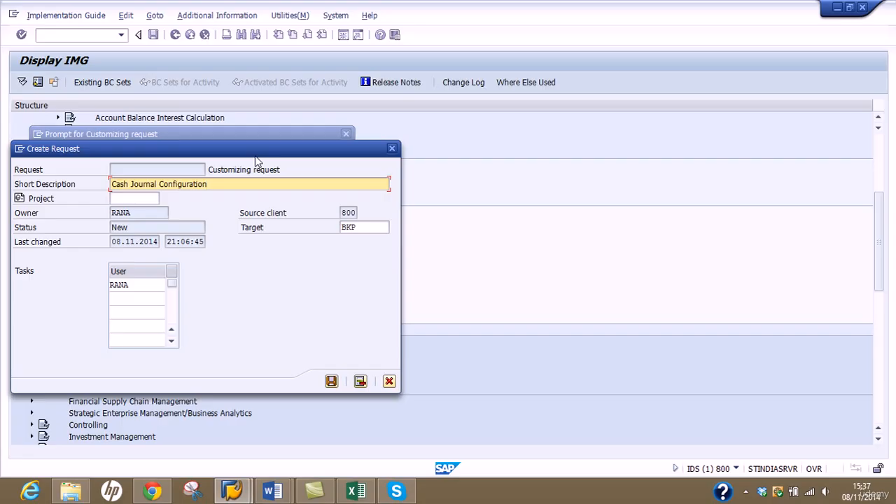
pyautogui.click(331, 381)
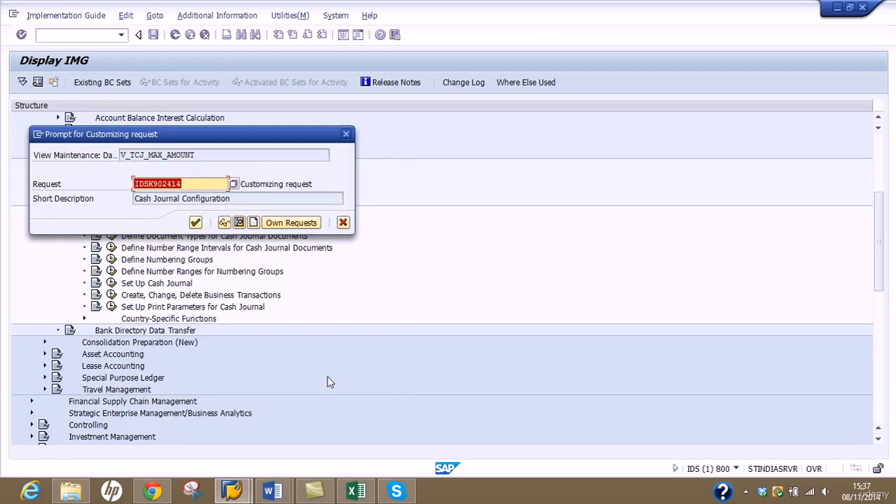
pyautogui.click(195, 222)
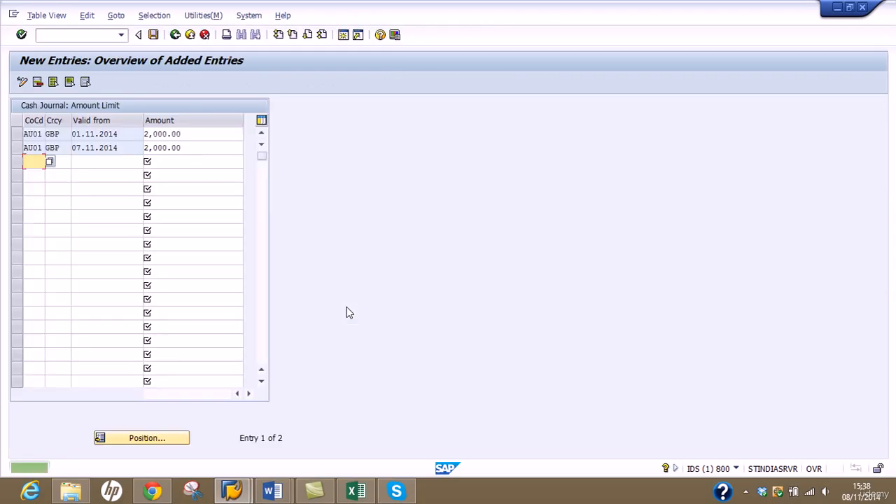
# Return to the IMG structure and open the Define Document Types for Cash Journal Documents activity.
pyautogui.click(176, 34)
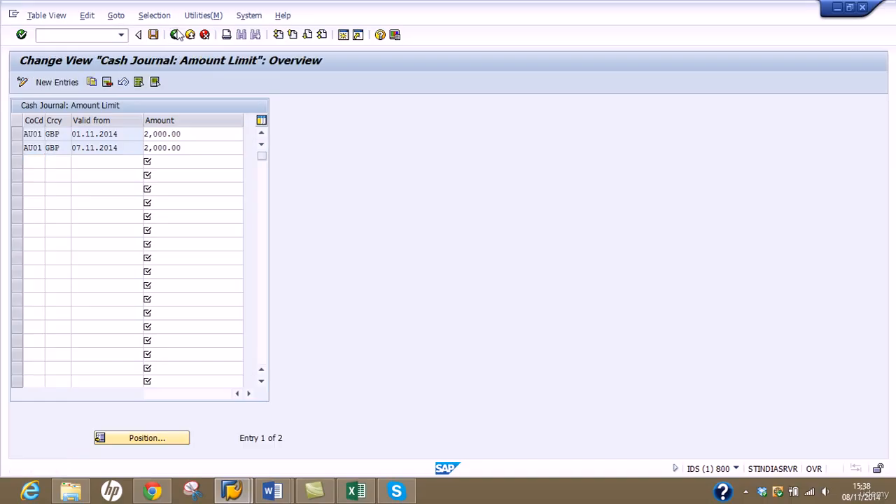
pyautogui.click(175, 35)
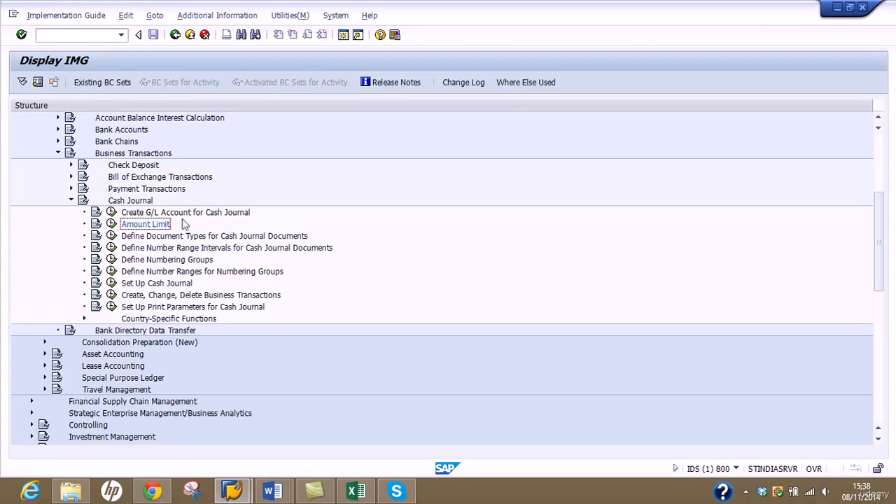
pyautogui.click(199, 241)
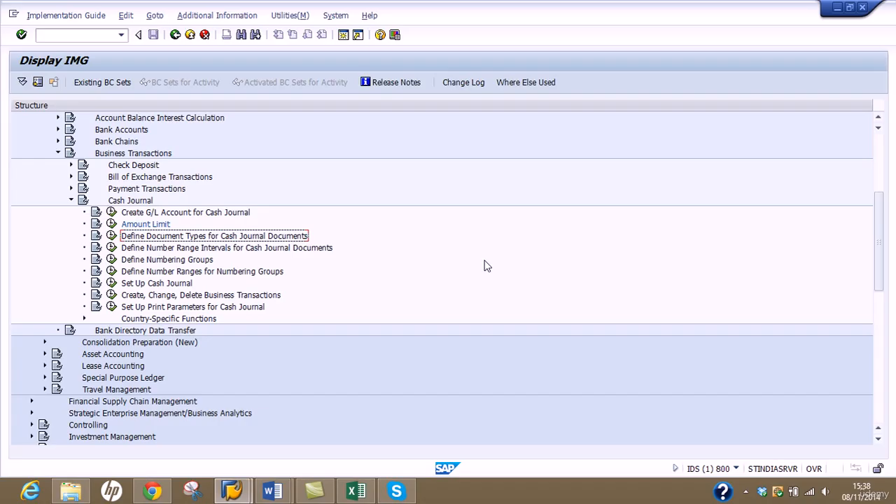
pyautogui.click(111, 236)
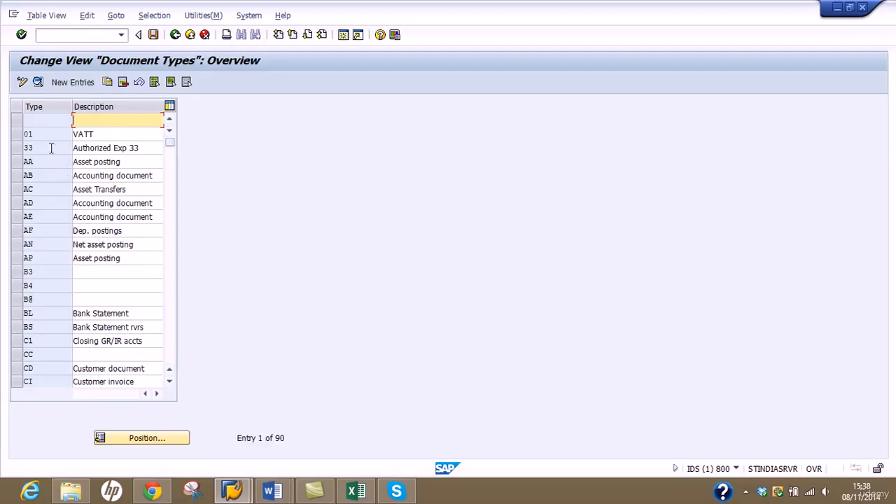
# Look through the document types list, examining the codes and descriptions for customer, vendor, G/L and cash documents.
pyautogui.click(174, 348)
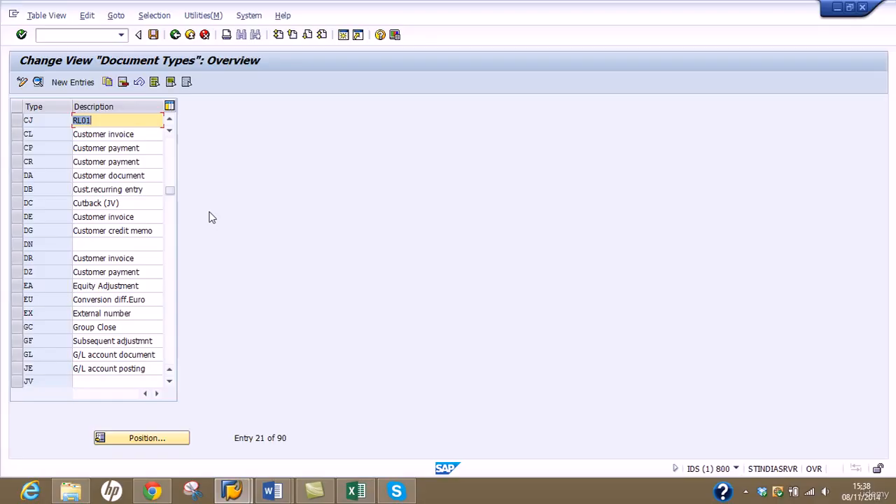
pyautogui.click(40, 258)
pyautogui.moveTo(31, 257); pyautogui.dragTo(23, 259)
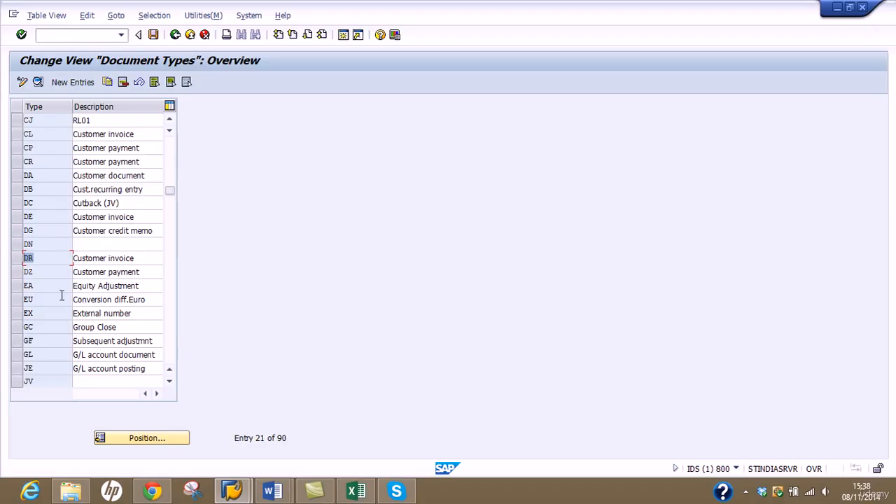
pyautogui.click(171, 346)
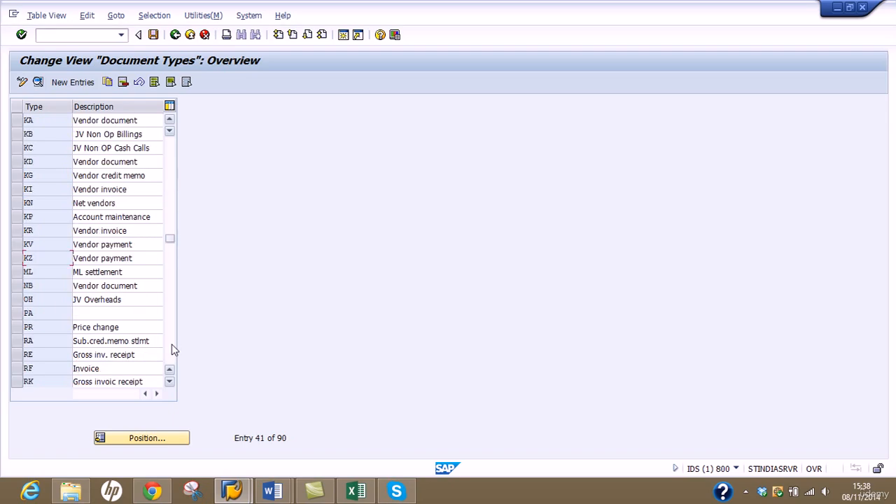
pyautogui.click(174, 350)
pyautogui.click(173, 350)
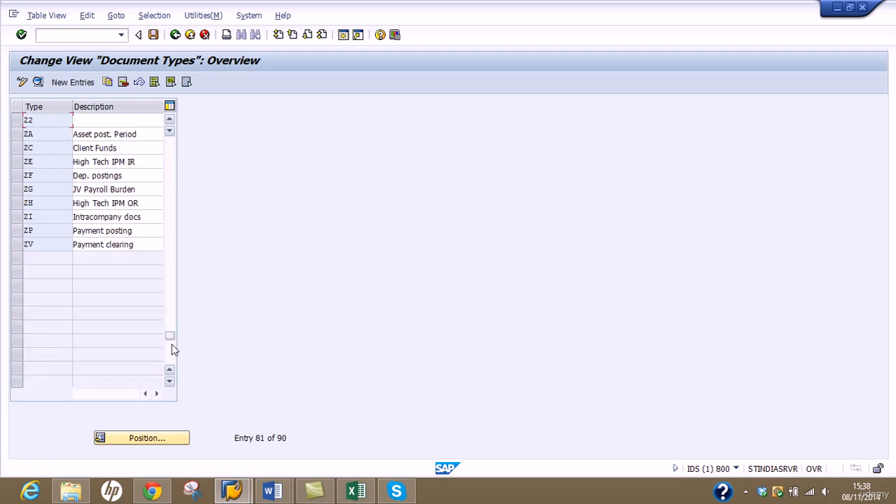
pyautogui.click(169, 151)
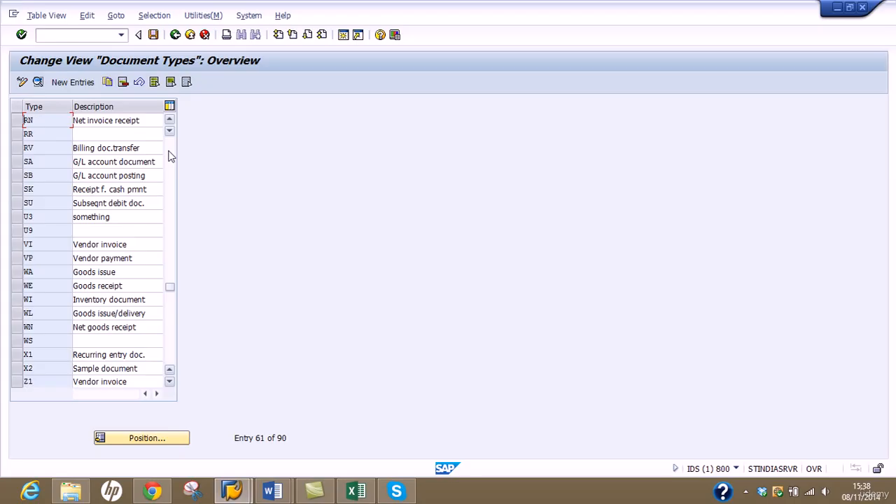
pyautogui.click(169, 152)
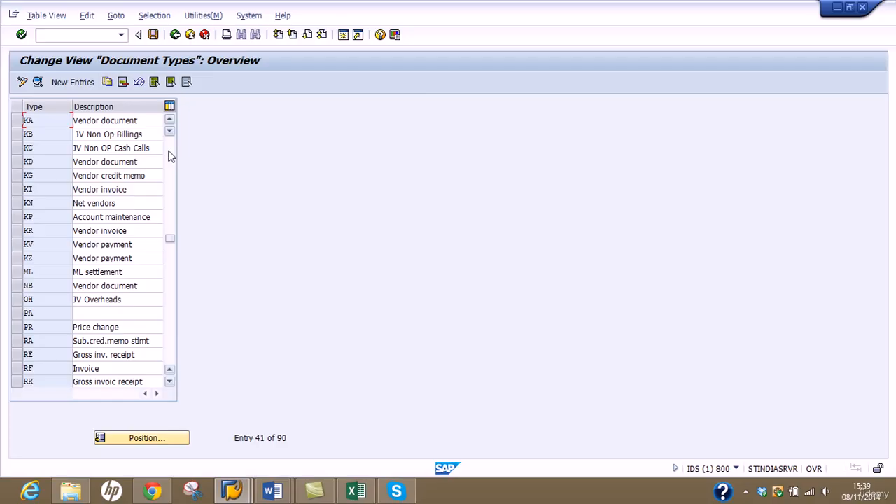
# Leave the document types list and open the Define Number Range Intervals for Cash Journal Documents activity.
pyautogui.click(172, 156)
pyautogui.click(171, 155)
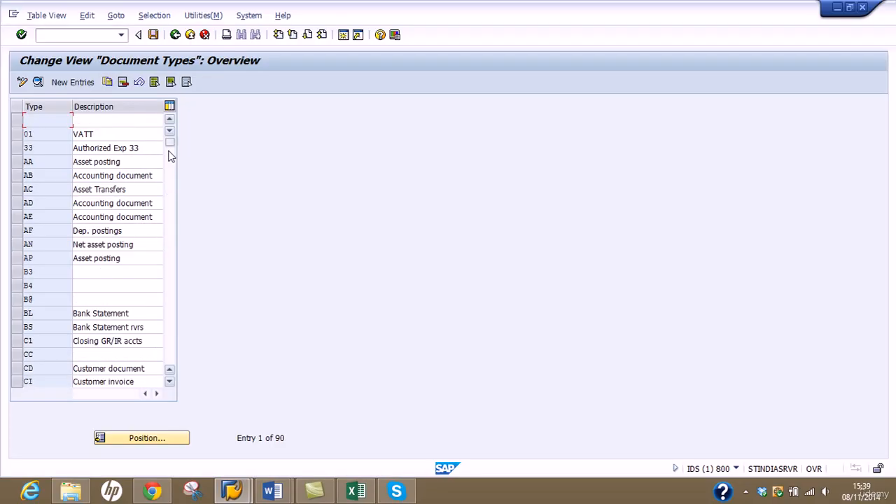
pyautogui.click(175, 35)
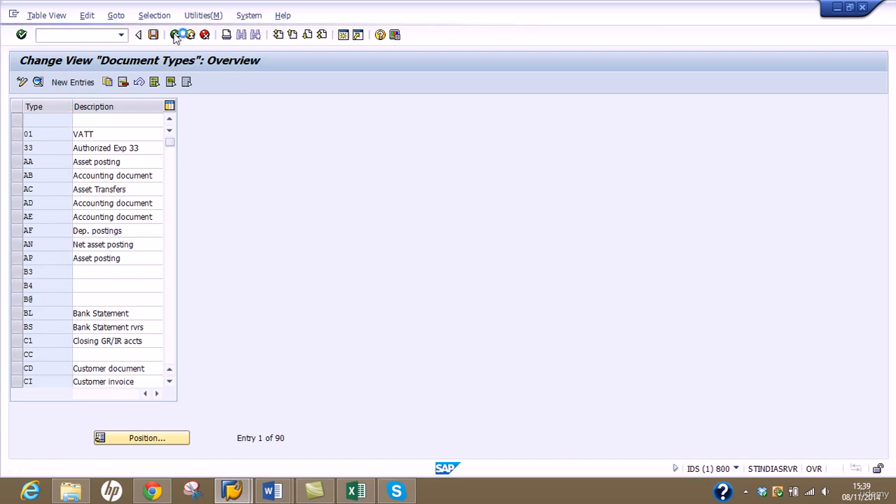
pyautogui.click(205, 249)
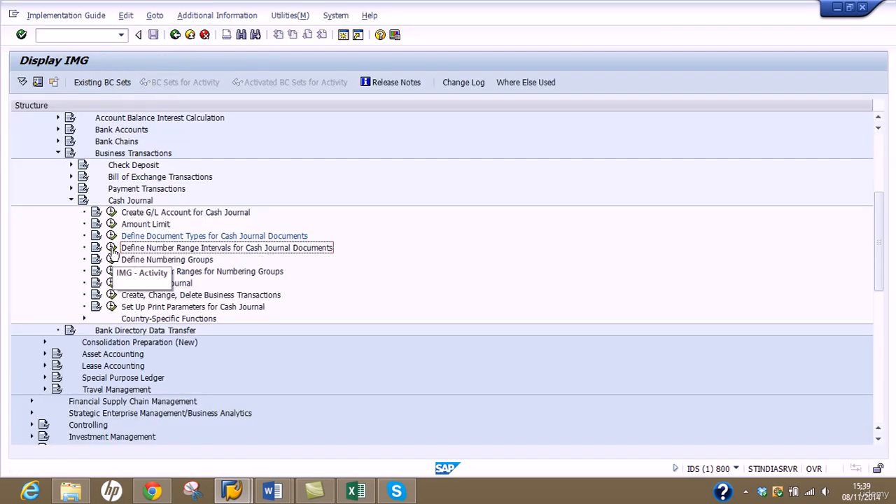
pyautogui.click(111, 248)
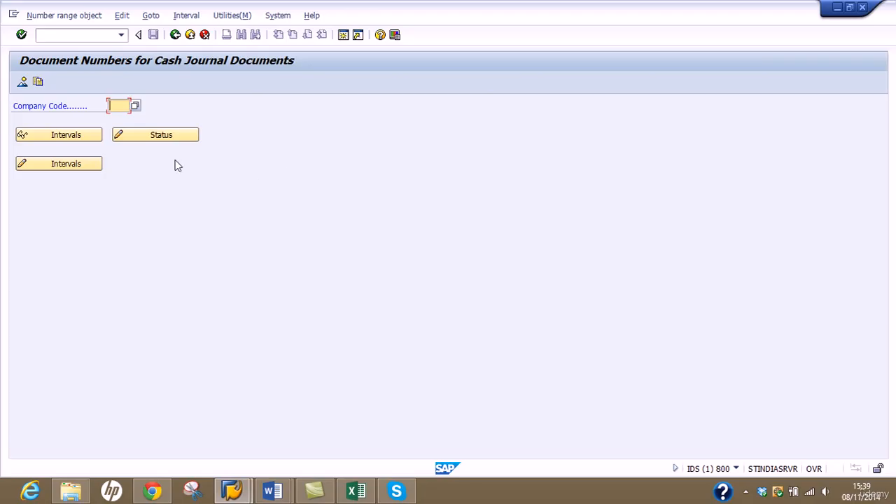
# Check the cash journal number range intervals maintained for company code AU01, and return to the IMG structure.
pyautogui.write('AU01')
pyautogui.click(62, 165)
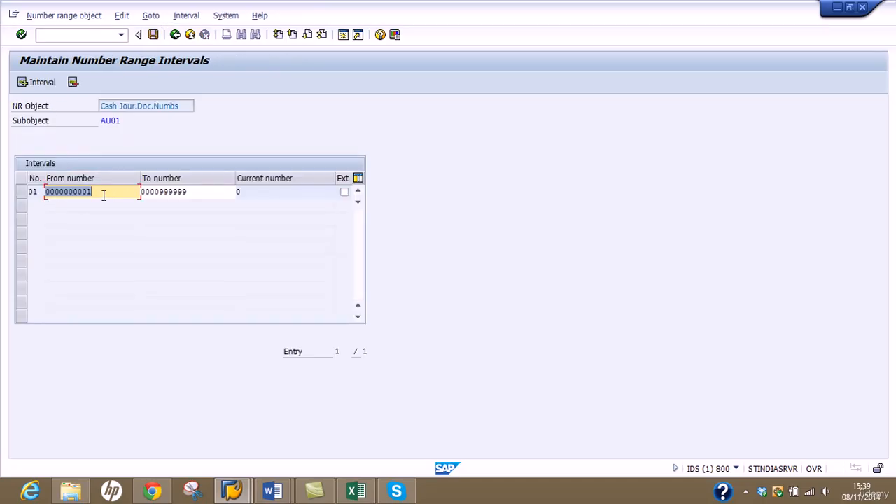
pyautogui.click(175, 35)
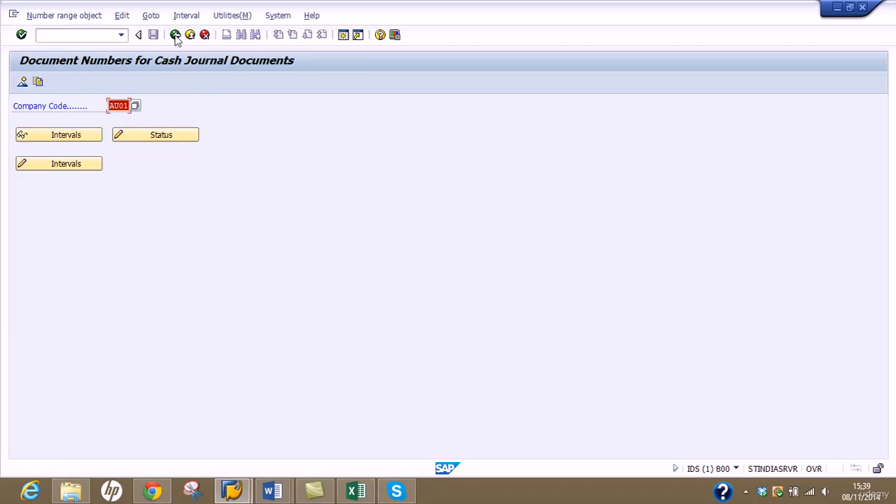
pyautogui.click(175, 34)
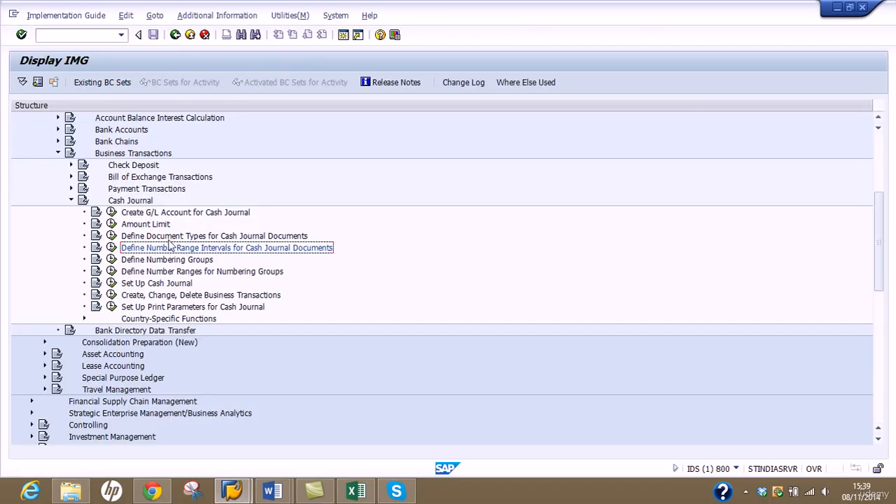
# Open the Set Up Cash Journal activity in the IMG structure.
pyautogui.click(173, 273)
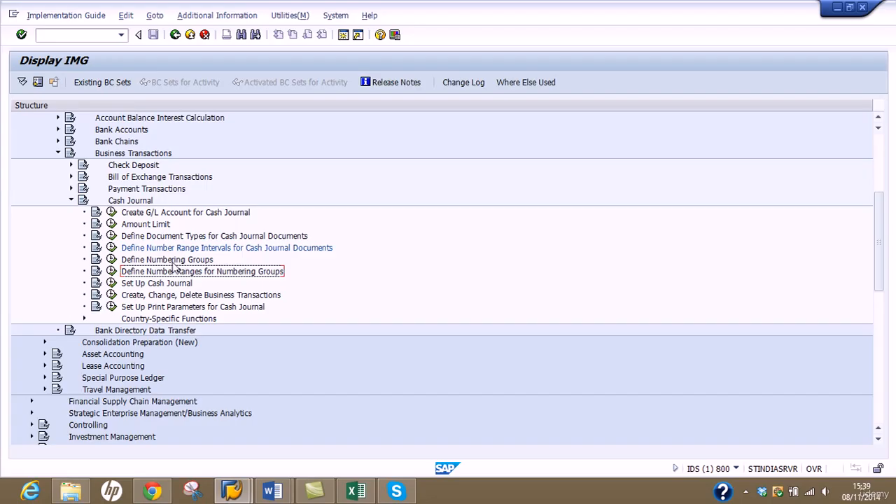
pyautogui.click(179, 282)
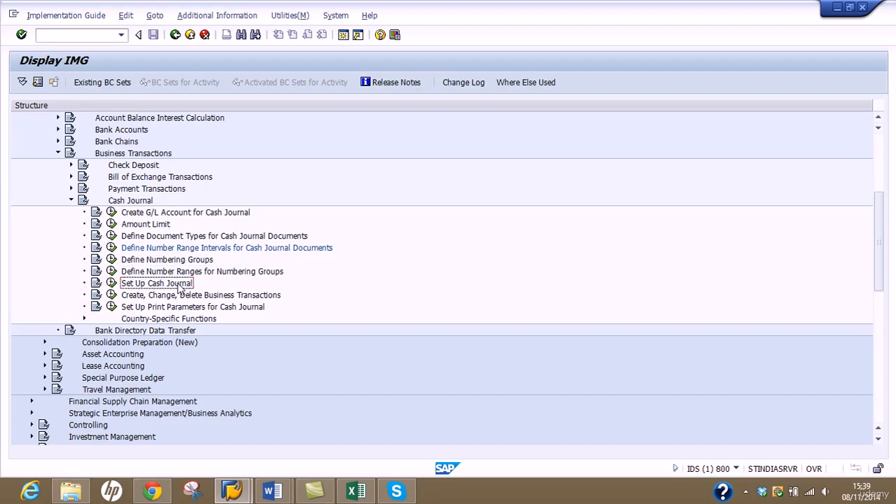
pyautogui.click(112, 285)
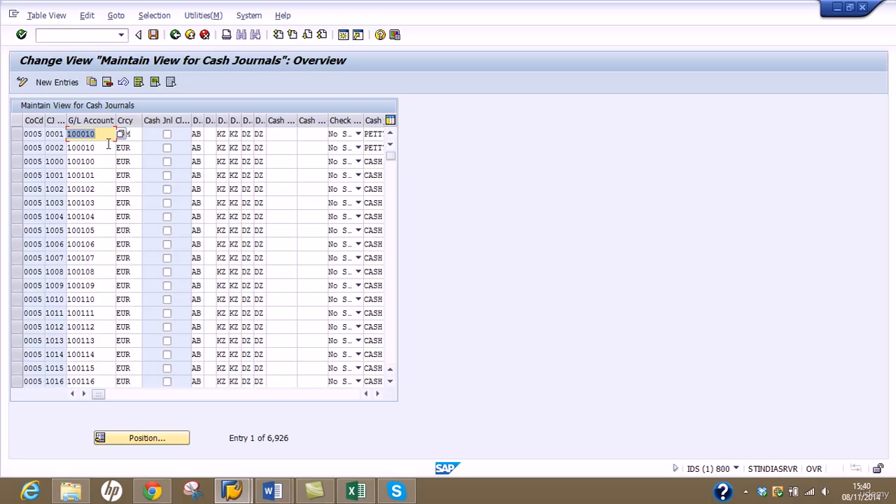
# Copy cash journal 0001 of company code 0005 as a new entry with company code AU01 and cash journal number CJAU.
pyautogui.click(17, 135)
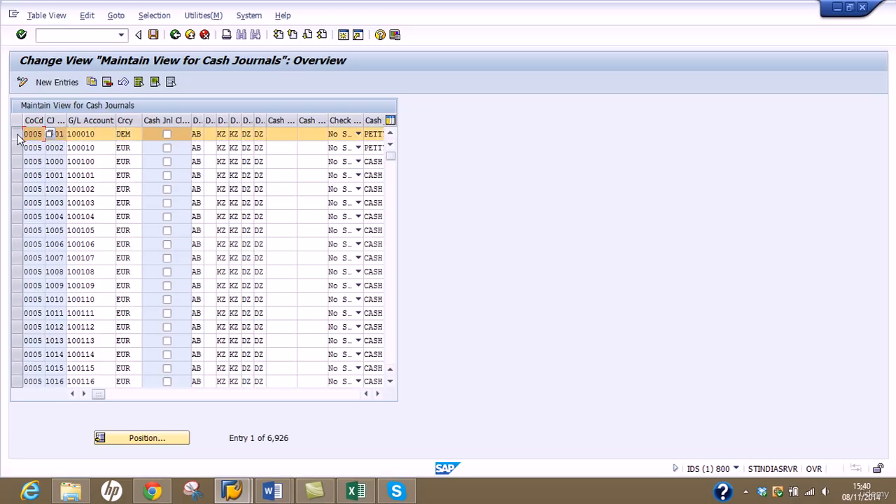
pyautogui.click(91, 82)
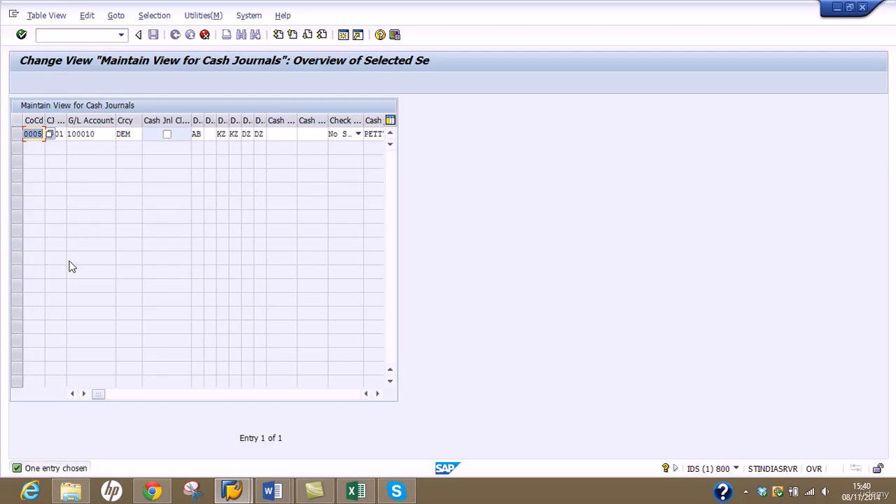
pyautogui.write('AU01')
pyautogui.press('Tab')
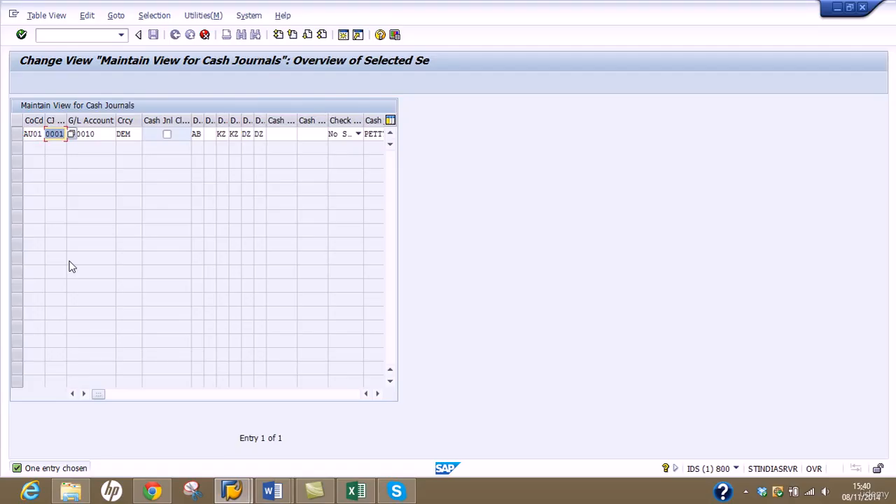
pyautogui.write('CJAU')
pyautogui.press('Tab')
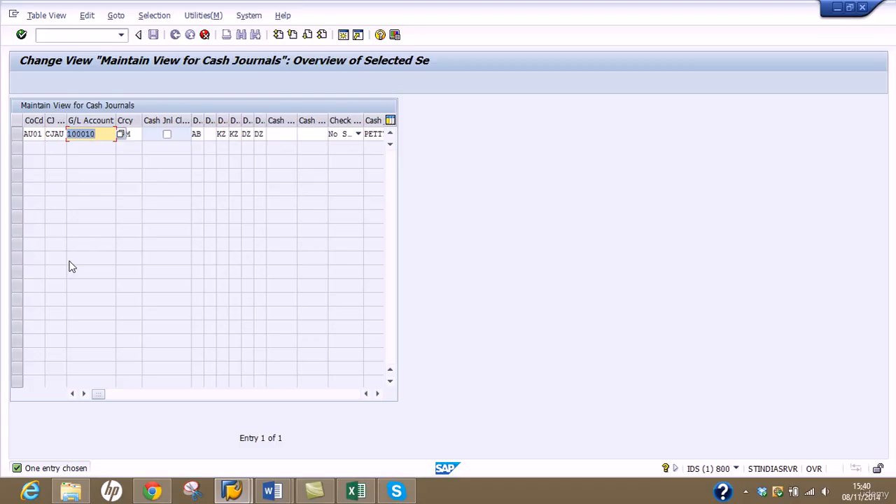
# Set the new cash journal's G/L account to 1010 and its currency to GBP.
pyautogui.write('1010')
pyautogui.press('Tab')
pyautogui.write('GBP')
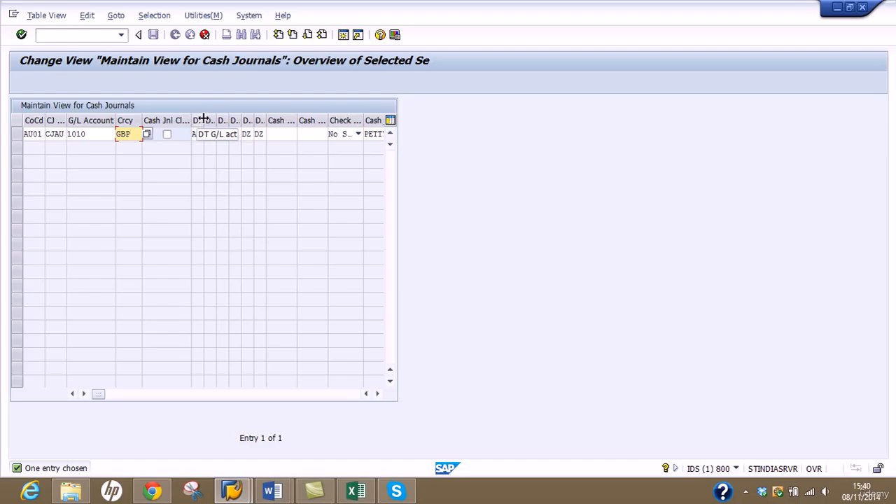
# Examine the document type columns of cash journal CJAU for G/L, vendor and customer postings, adjusting column widths to read the headings.
pyautogui.moveTo(200, 119)
pyautogui.mouseDown()
pyautogui.moveTo(217, 119)
pyautogui.moveTo(187, 120)
pyautogui.moveTo(188, 130)
pyautogui.moveTo(215, 120)
pyautogui.mouseUp()
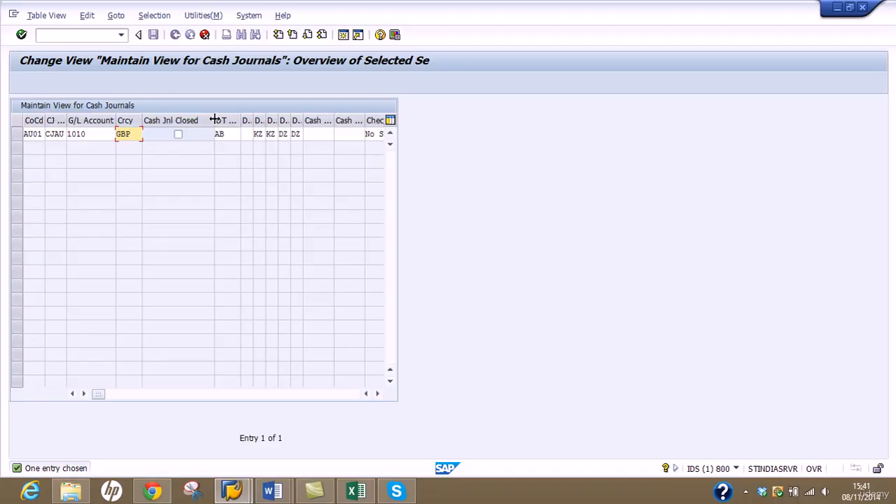
pyautogui.moveTo(215, 120); pyautogui.dragTo(177, 122)
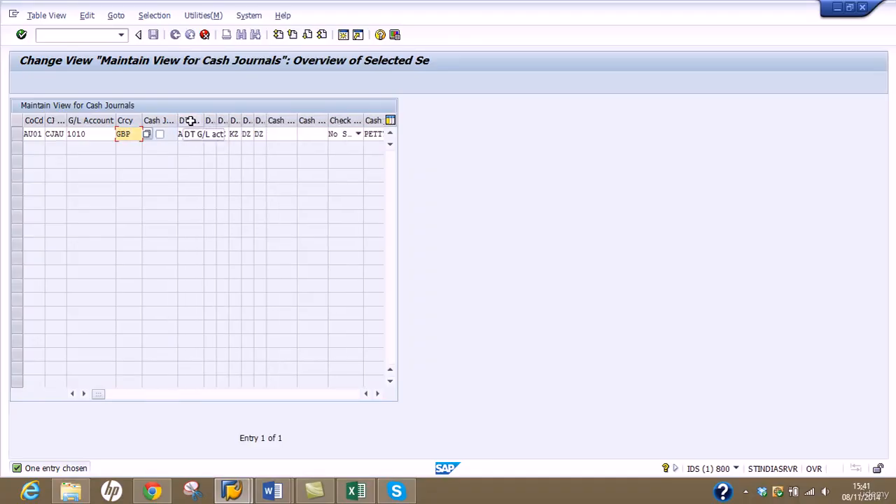
pyautogui.click(193, 134)
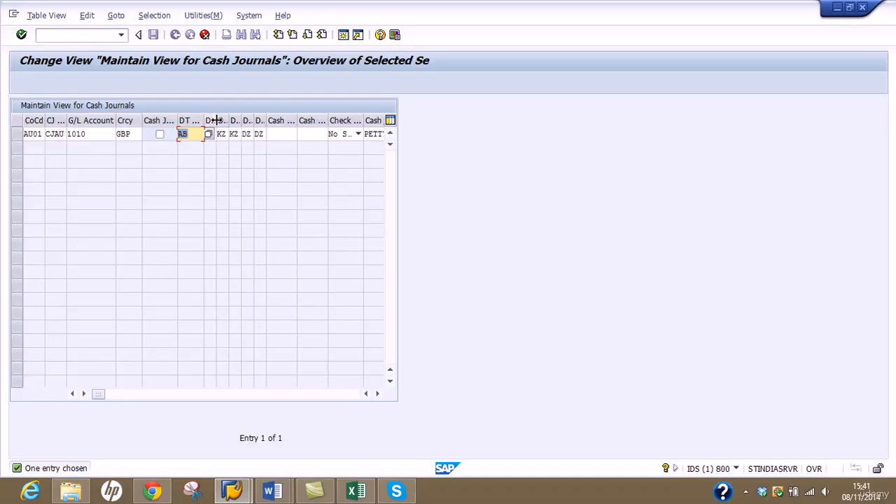
pyautogui.moveTo(215, 120); pyautogui.dragTo(224, 120)
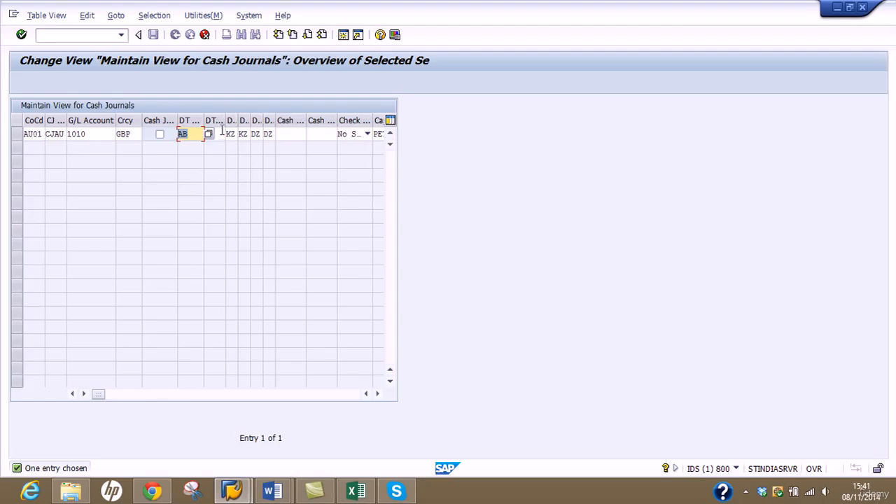
pyautogui.click(220, 134)
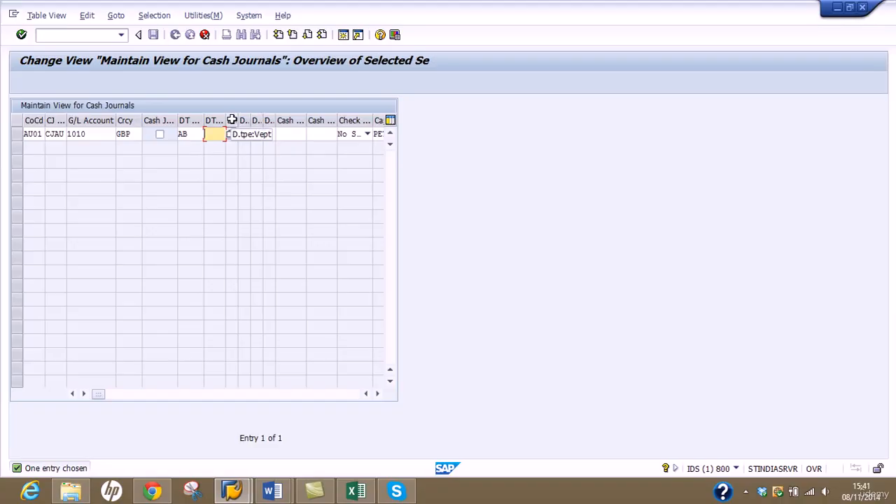
pyautogui.click(245, 135)
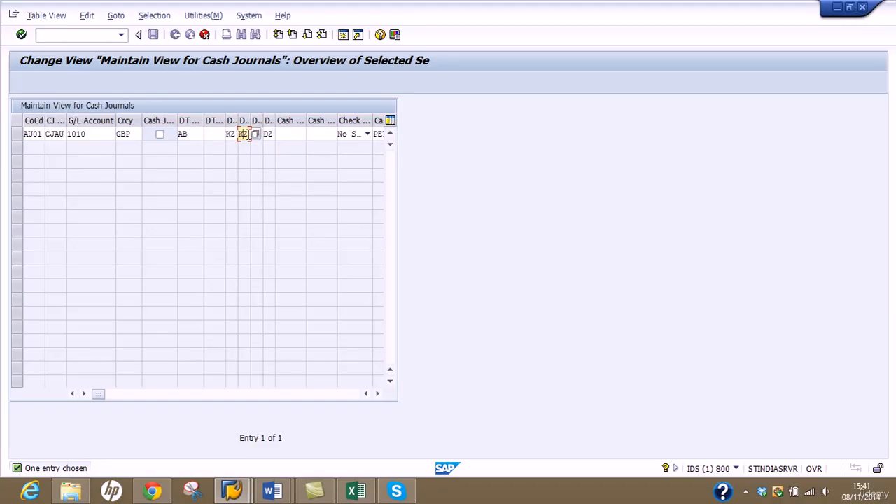
pyautogui.click(235, 136)
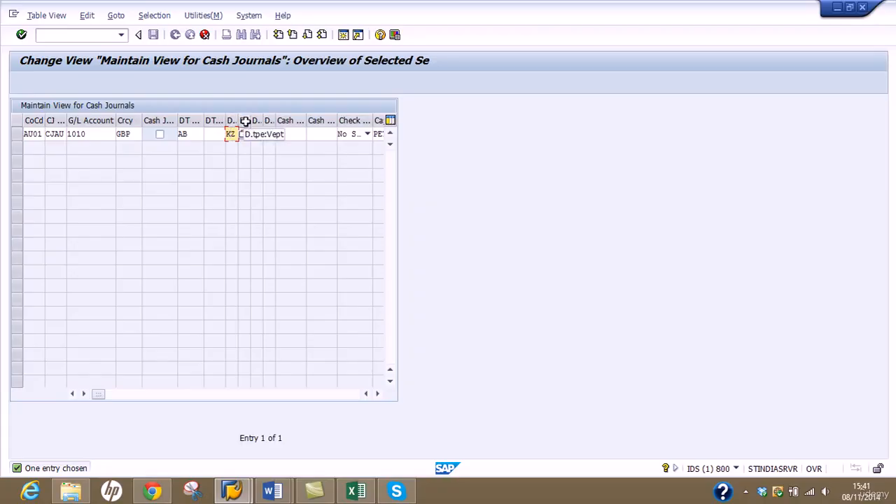
pyautogui.click(257, 134)
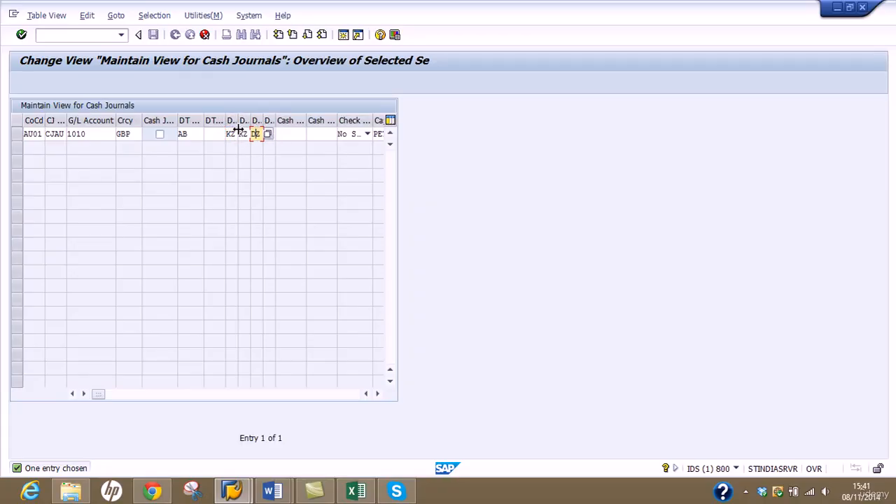
# Look up the possible document types for vendor payments, examining KZ and DZ, and close the list without choosing an entry.
pyautogui.click(233, 134)
pyautogui.click(241, 136)
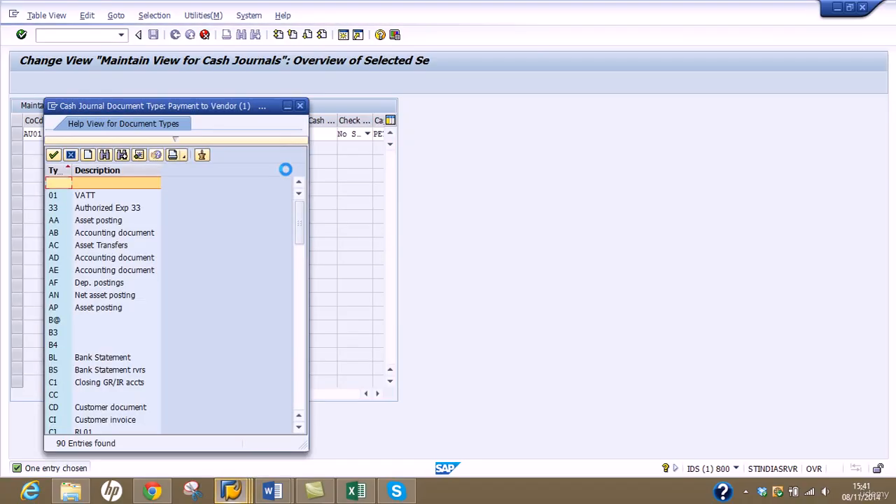
pyautogui.moveTo(301, 225); pyautogui.dragTo(297, 387)
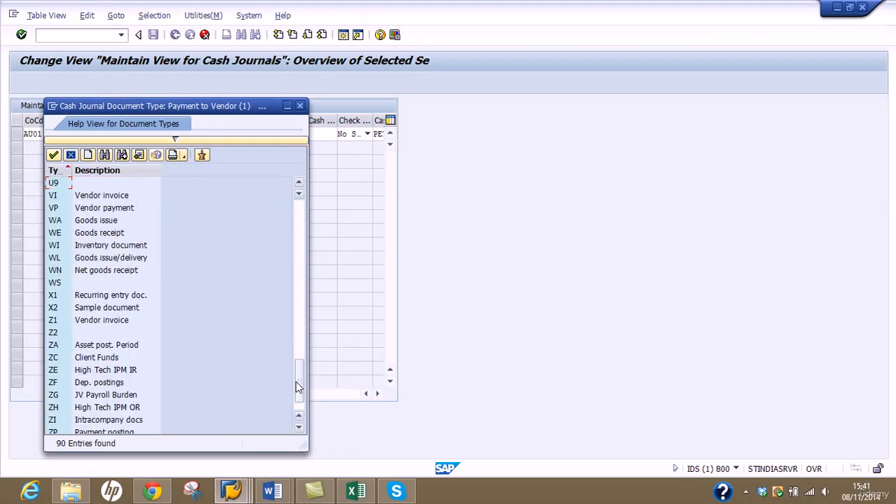
pyautogui.click(296, 232)
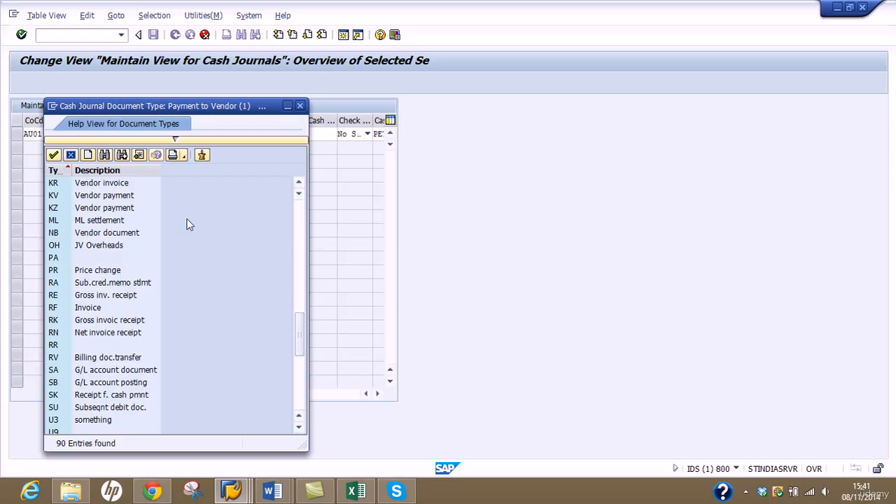
pyautogui.click(132, 209)
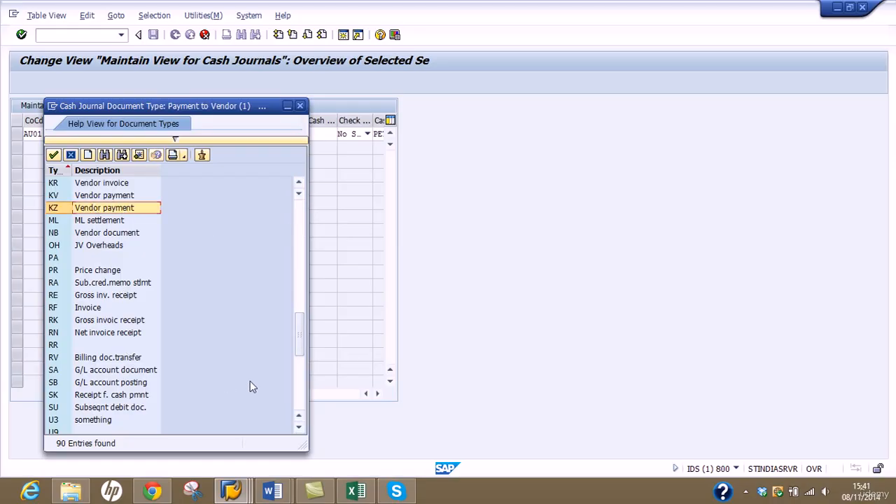
pyautogui.click(296, 220)
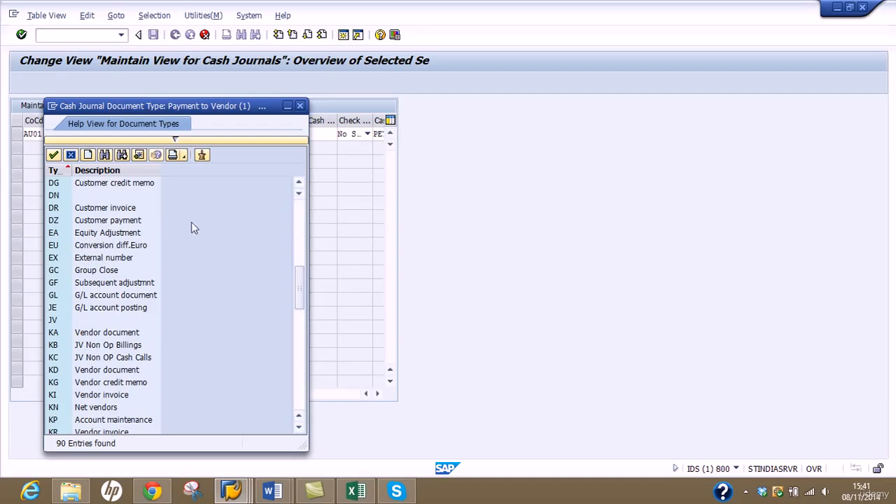
pyautogui.click(136, 225)
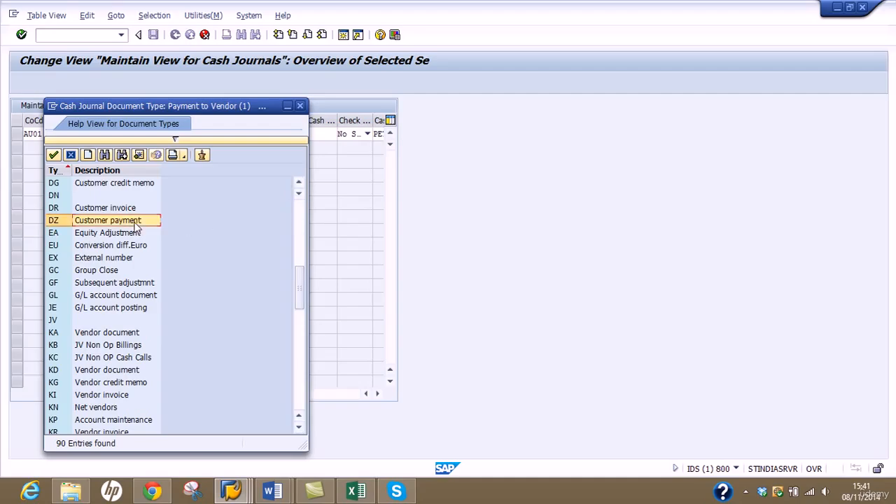
pyautogui.click(300, 105)
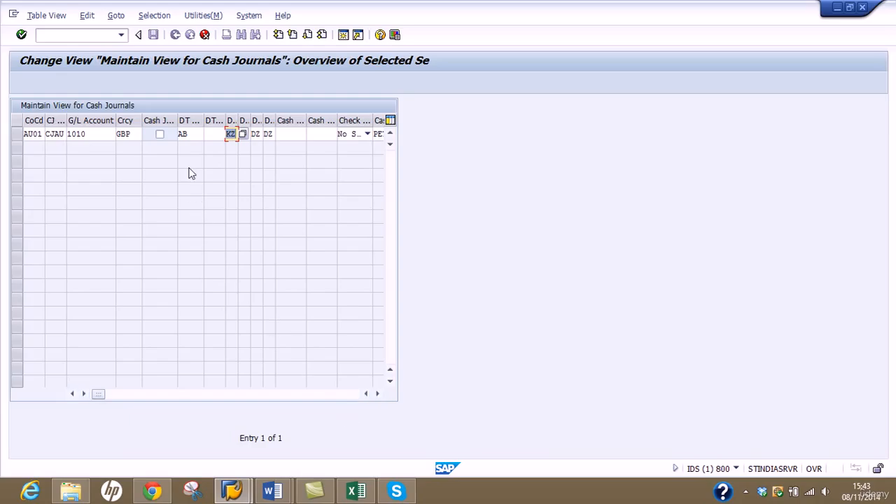
# Review the G/L document type and the Check Split options of cash journal CJAU, widening the Check Split column.
pyautogui.click(190, 135)
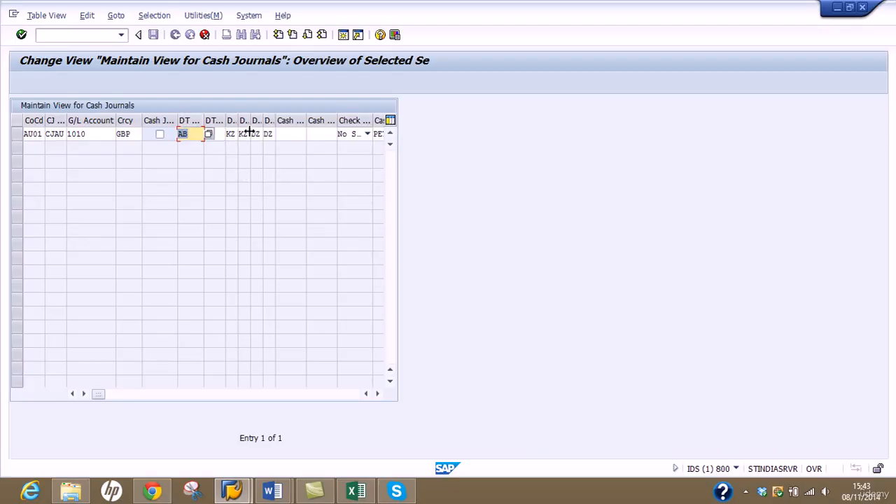
pyautogui.click(377, 393)
pyautogui.click(377, 393)
pyautogui.click(377, 393)
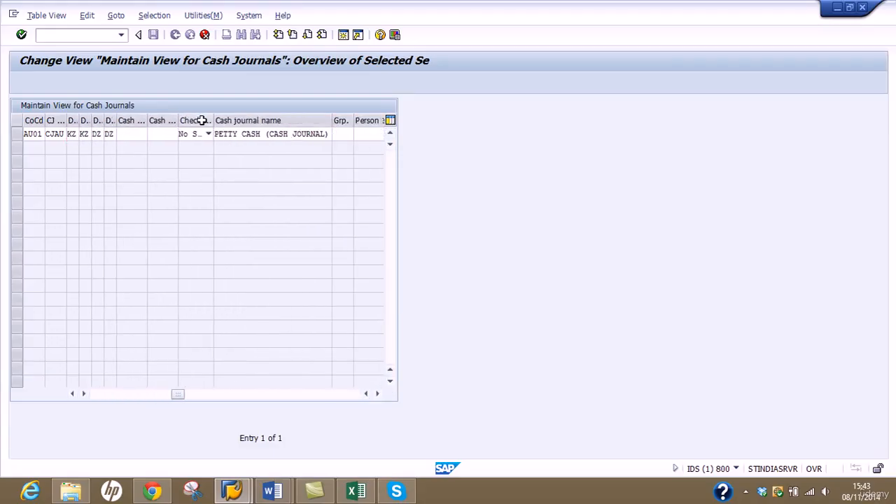
pyautogui.moveTo(214, 120); pyautogui.dragTo(228, 121)
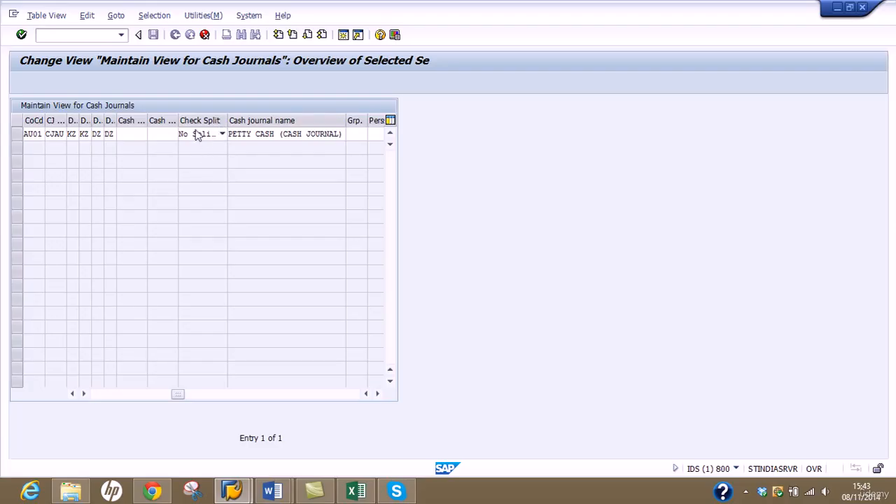
pyautogui.click(221, 133)
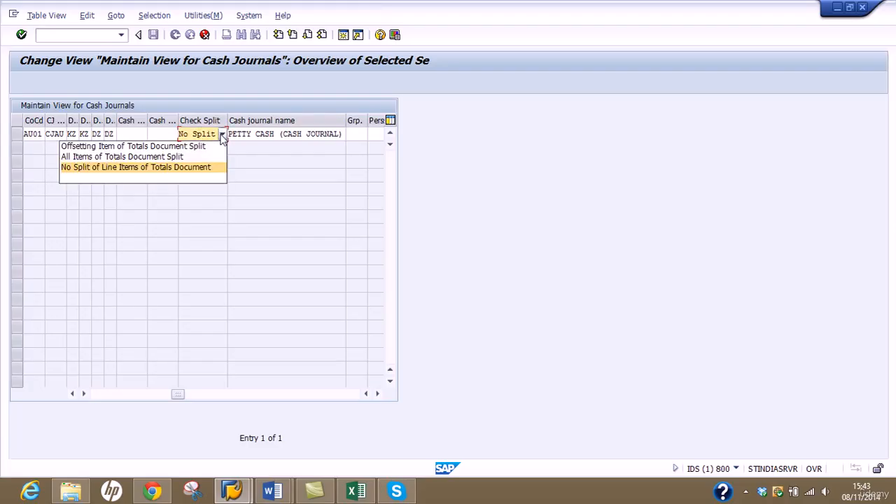
pyautogui.click(271, 152)
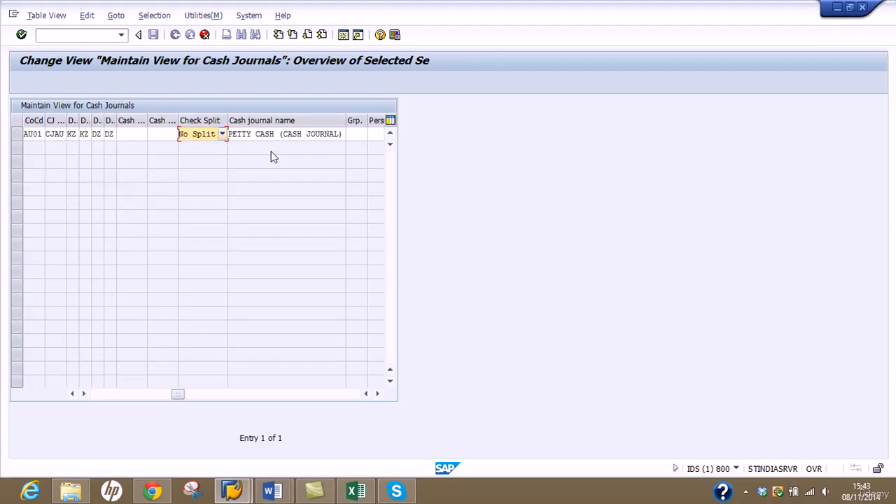
# Check the Check Split options without changing the selection, and rename cash journal CJAU as PETTY CASH - AU01.
pyautogui.click(223, 134)
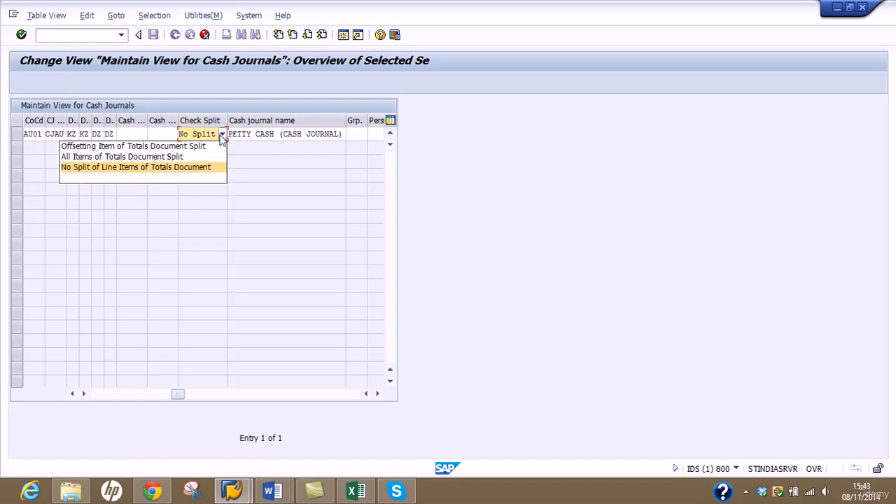
pyautogui.click(222, 135)
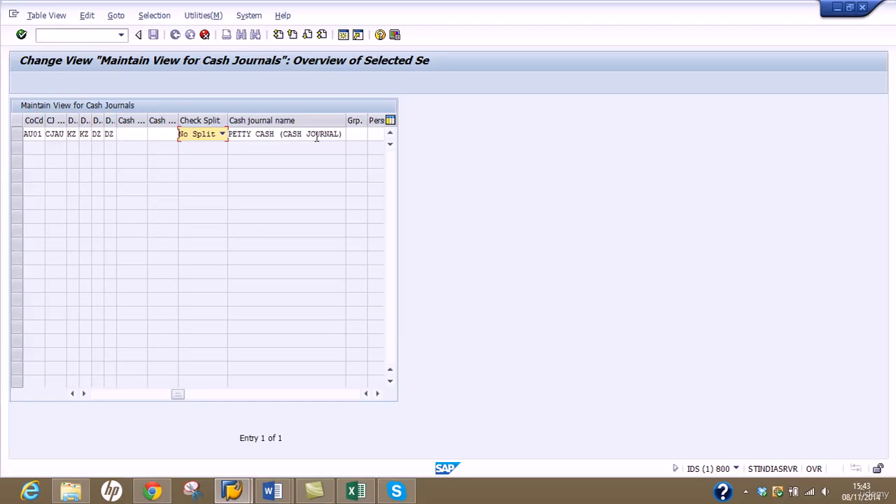
pyautogui.click(342, 134)
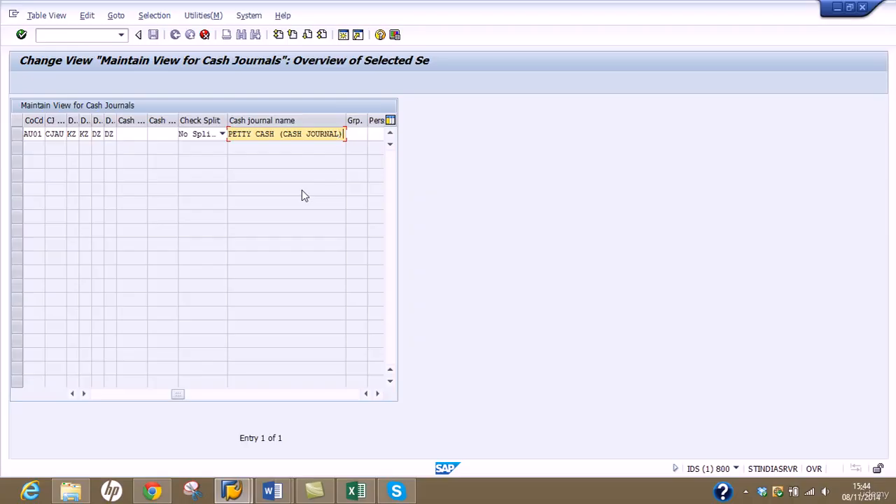
pyautogui.press('BackSpace')
pyautogui.press('BackSpace')
pyautogui.press('BackSpace')
pyautogui.press('BackSpace')
pyautogui.press('BackSpace')
pyautogui.press('BackSpace')
pyautogui.press('BackSpace')
pyautogui.press('BackSpace')
pyautogui.press('BackSpace')
pyautogui.press('BackSpace')
pyautogui.press('BackSpace')
pyautogui.press('BackSpace')
pyautogui.press('BackSpace')
pyautogui.press('BackSpace')
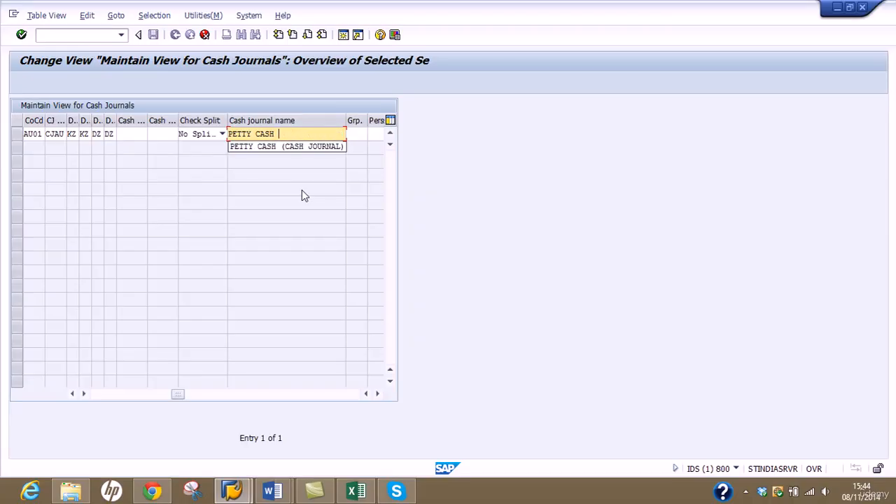
pyautogui.write('- AU')
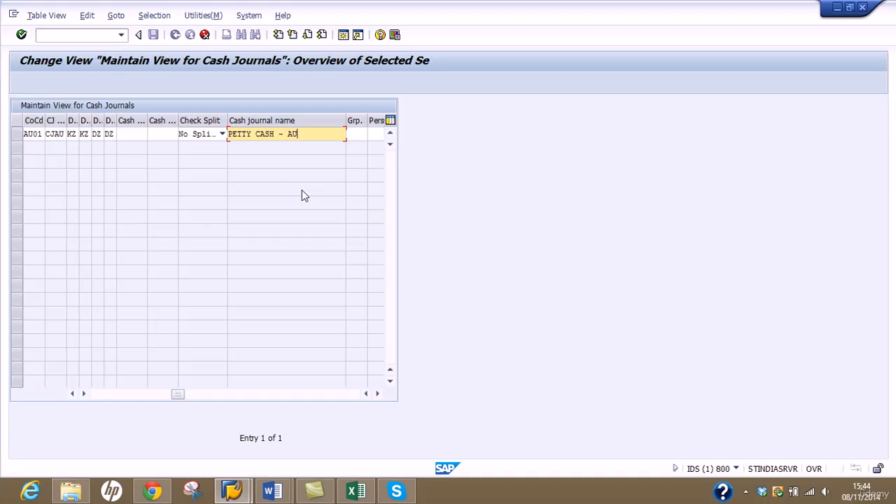
pyautogui.write('01')
# Leave the cash journal's group empty and enter the responsible person's name as Person 1.
pyautogui.click(378, 394)
pyautogui.click(378, 394)
pyautogui.click(378, 394)
pyautogui.click(378, 394)
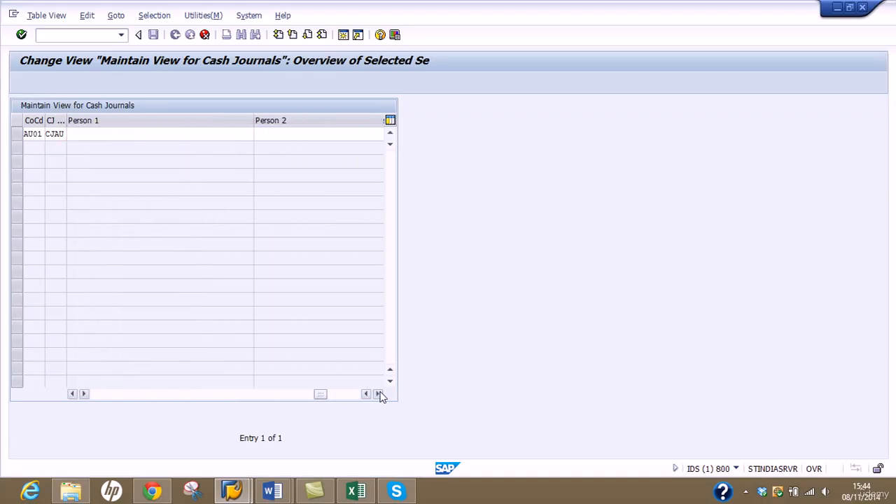
pyautogui.click(73, 394)
pyautogui.click(73, 394)
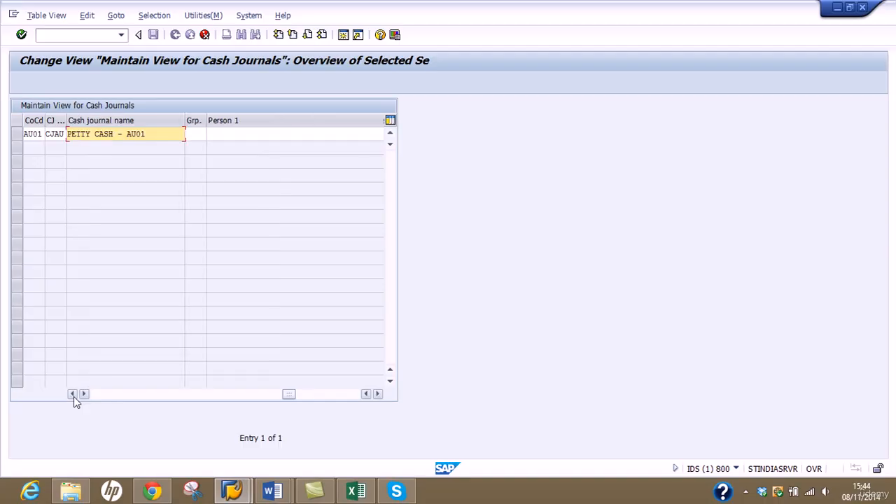
pyautogui.click(197, 135)
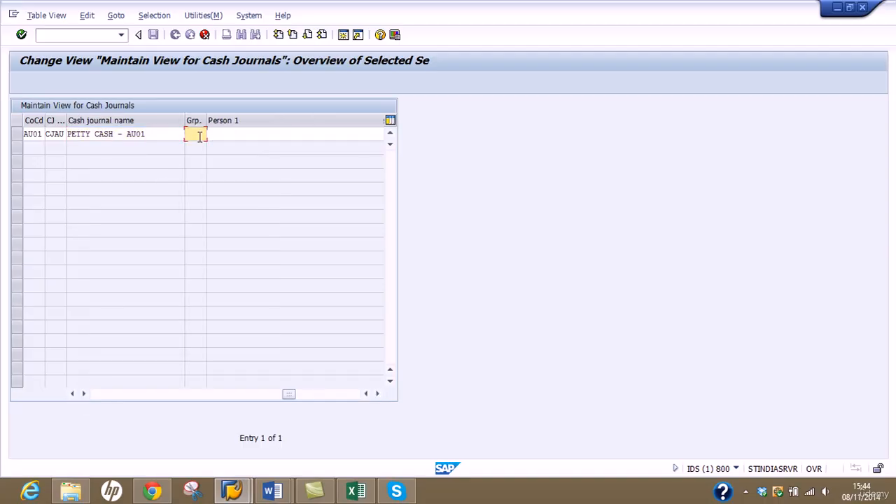
pyautogui.click(224, 136)
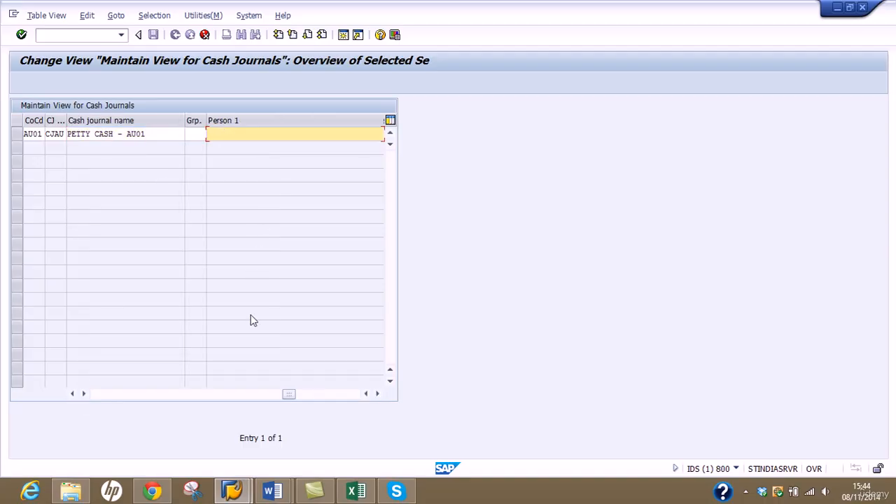
pyautogui.moveTo(289, 394)
pyautogui.mouseDown()
pyautogui.moveTo(104, 381)
pyautogui.moveTo(286, 380)
pyautogui.mouseUp()
pyautogui.write('Ra')
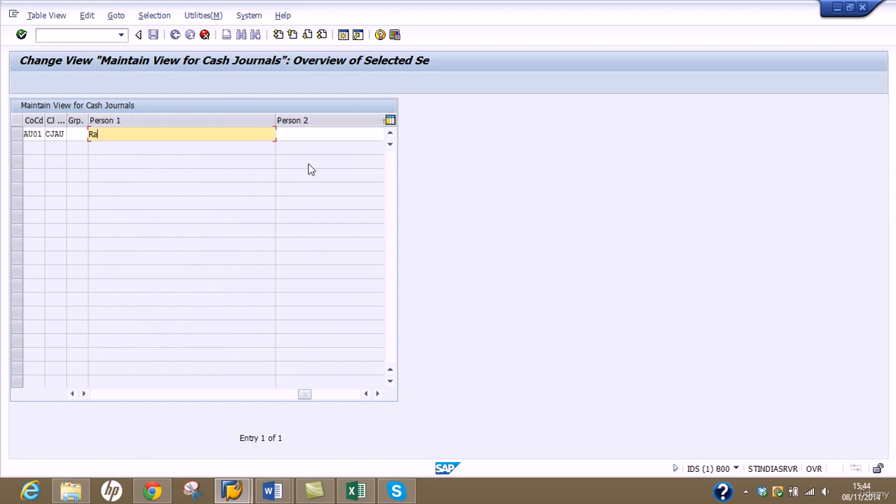
pyautogui.write('ma')
# Replace cash journal number CJAU with AUC1 for company code AU01 and confirm the copied entry.
pyautogui.moveTo(305, 395); pyautogui.dragTo(104, 388)
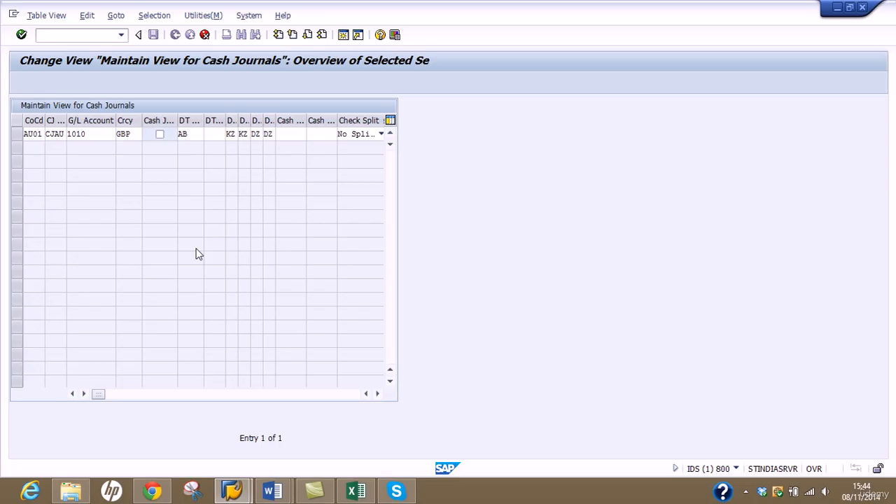
pyautogui.click(56, 134)
pyautogui.press('BackSpace')
pyautogui.press('BackSpace')
pyautogui.press('BackSpace')
pyautogui.press('BackSpace')
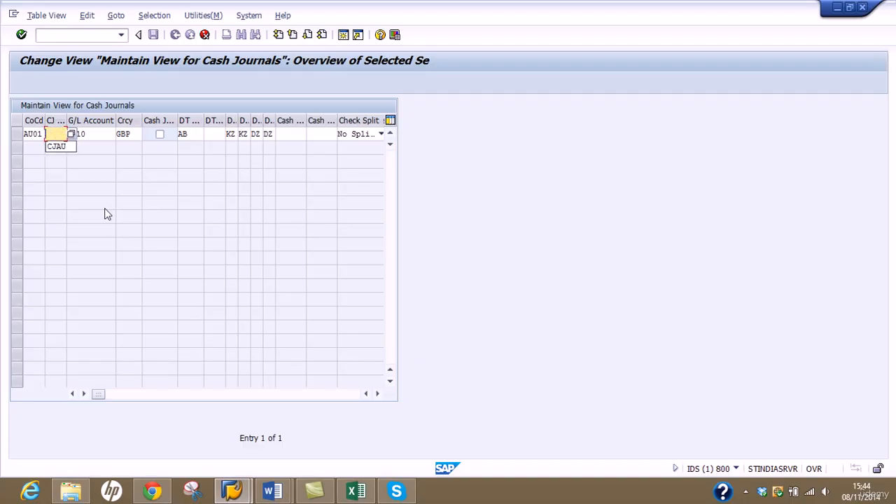
pyautogui.write('AU')
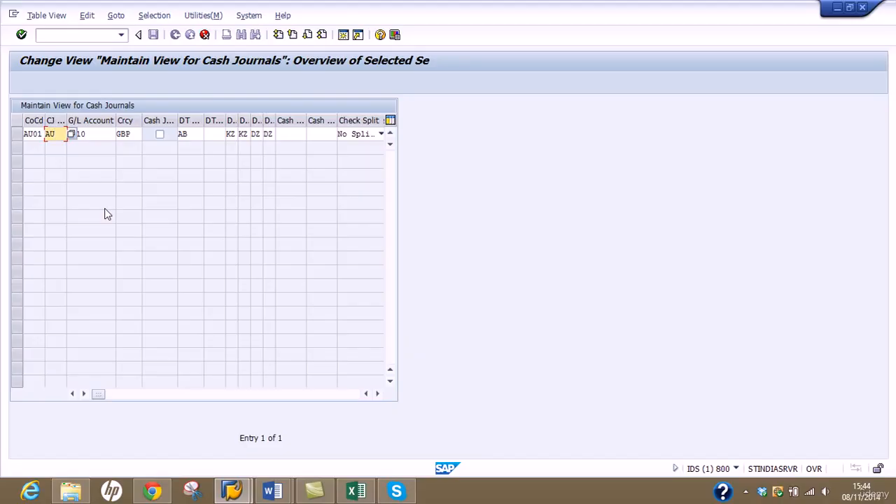
pyautogui.write('01')
pyautogui.press('BackSpace')
pyautogui.press('BackSpace')
pyautogui.write('C1')
pyautogui.press('Return')
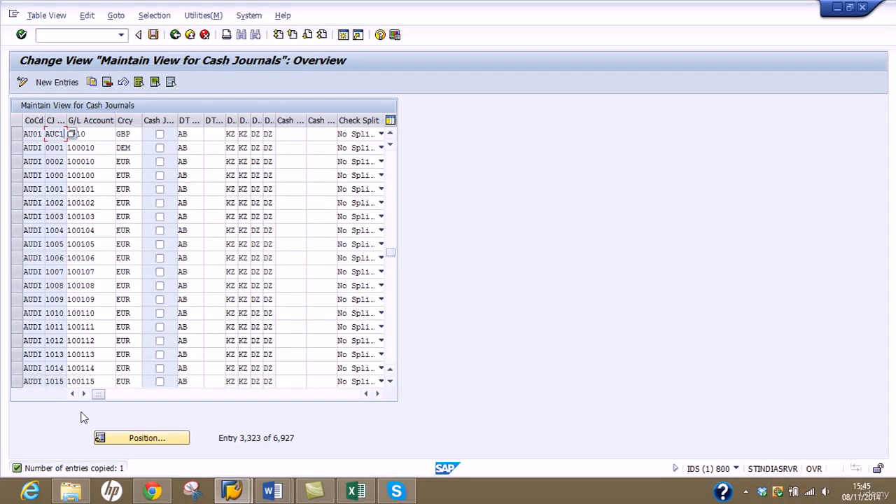
# Save cash journal AUC1 of company code AU01 under the Cash Journal Configuration customizing request.
pyautogui.click(15, 134)
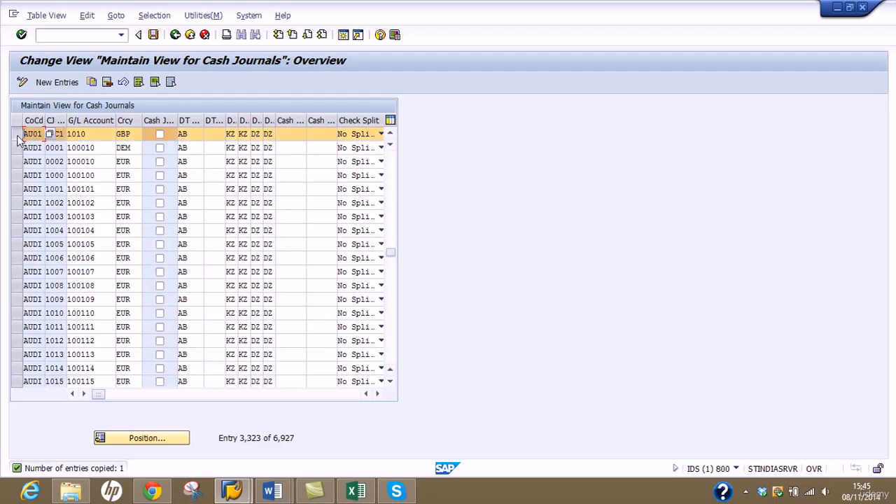
pyautogui.click(152, 34)
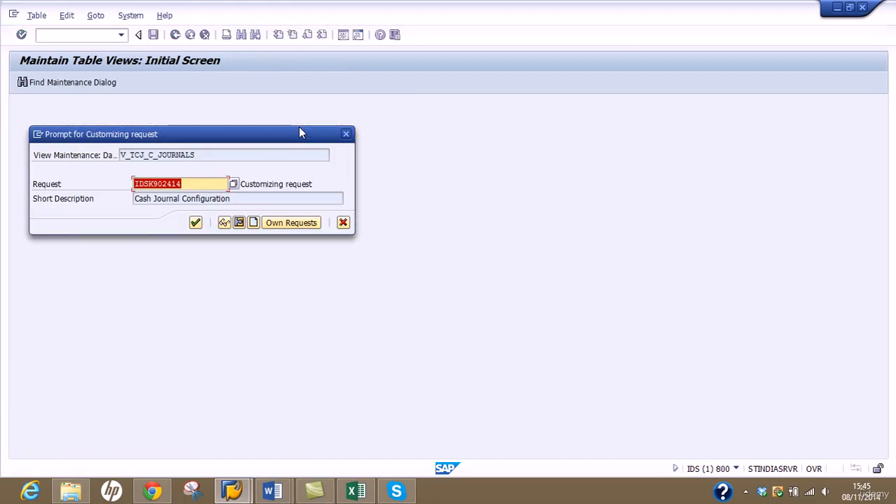
pyautogui.click(196, 222)
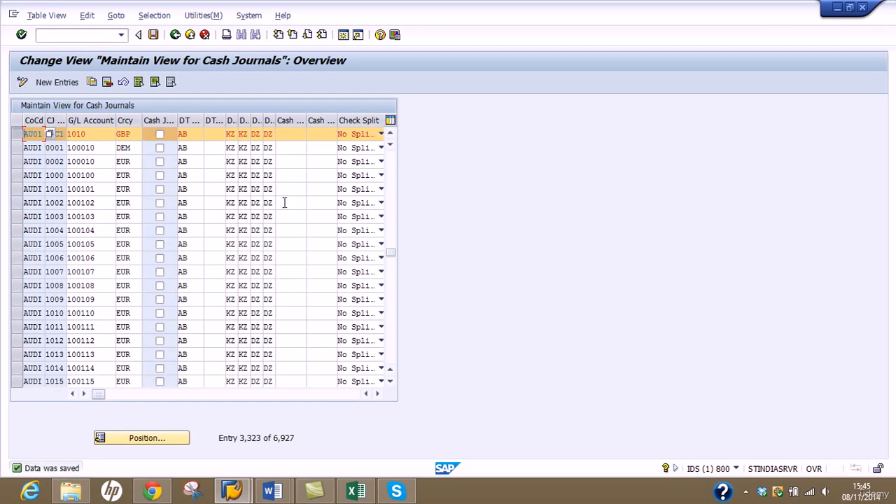
# Return to the implementation guide and open Create, Change, Delete Business Transactions for the cash journal.
pyautogui.click(176, 36)
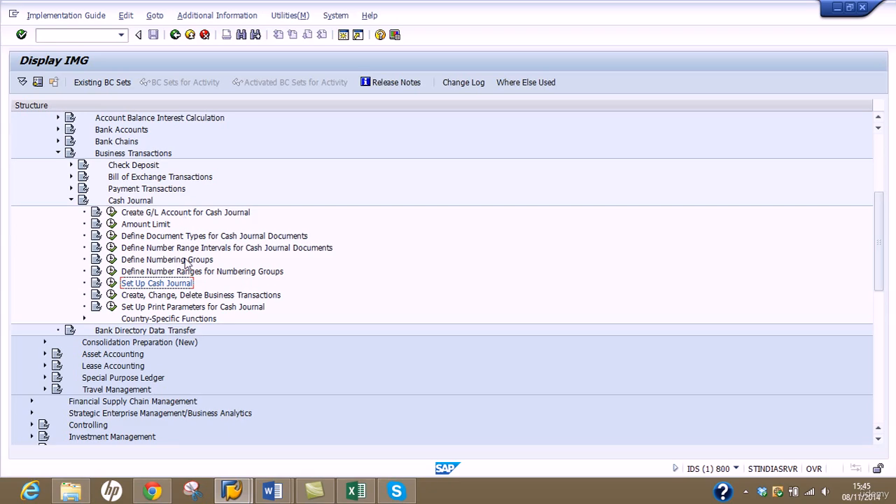
pyautogui.click(193, 295)
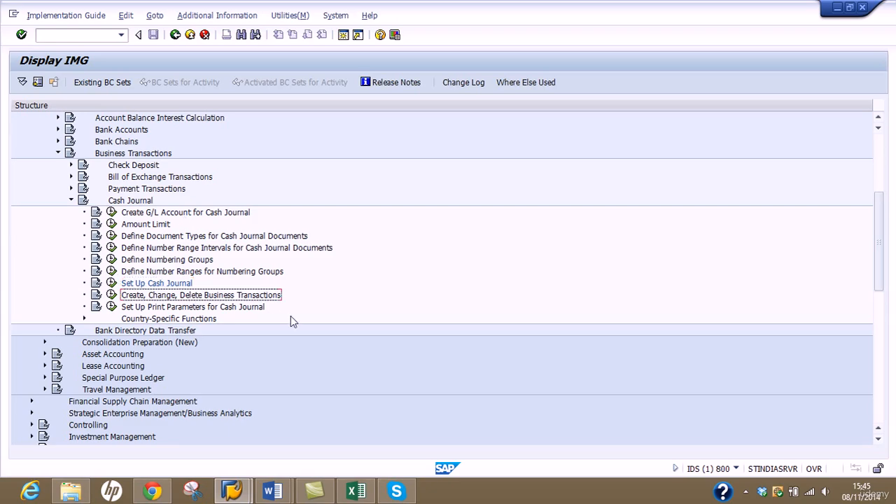
pyautogui.click(111, 297)
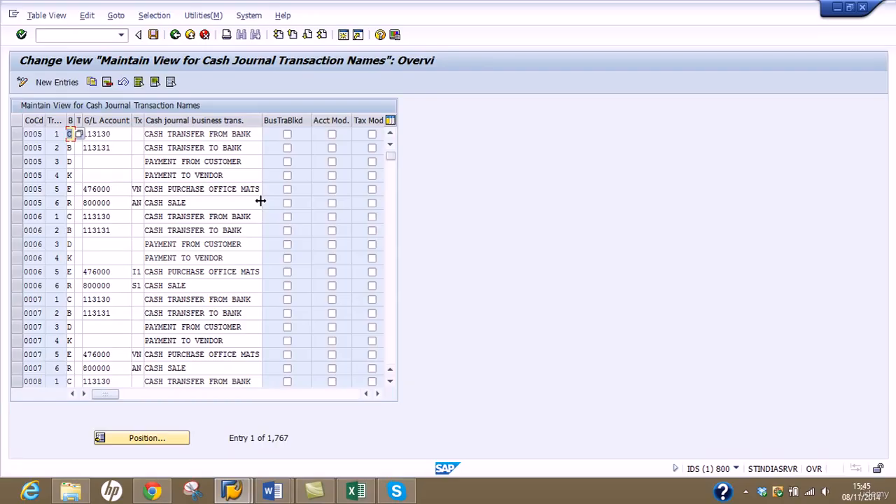
# Copy the six cash journal business transactions of company code 0005, from cash transfer from bank to cash sale.
pyautogui.click(18, 135)
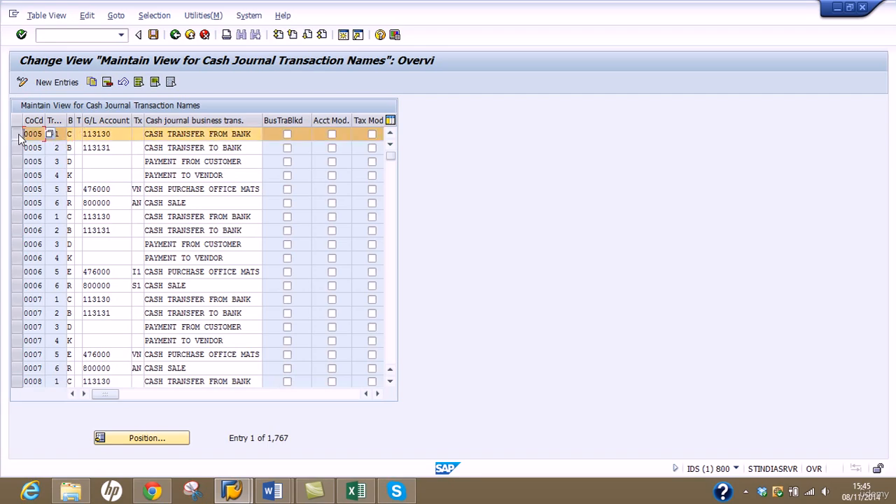
pyautogui.click(18, 148)
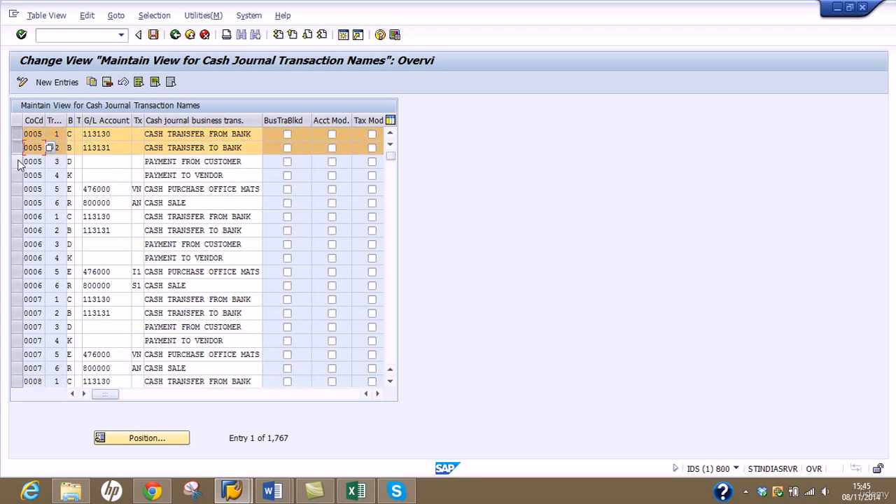
pyautogui.click(19, 161)
pyautogui.click(18, 176)
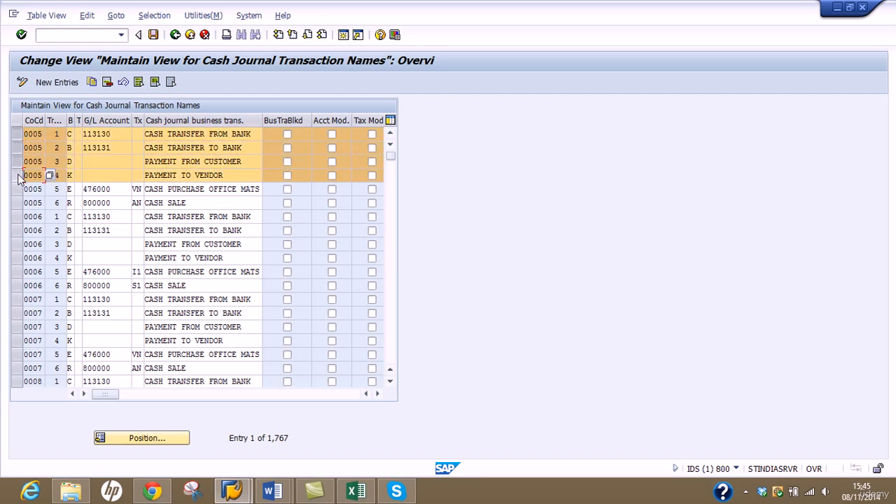
pyautogui.click(18, 189)
pyautogui.click(18, 203)
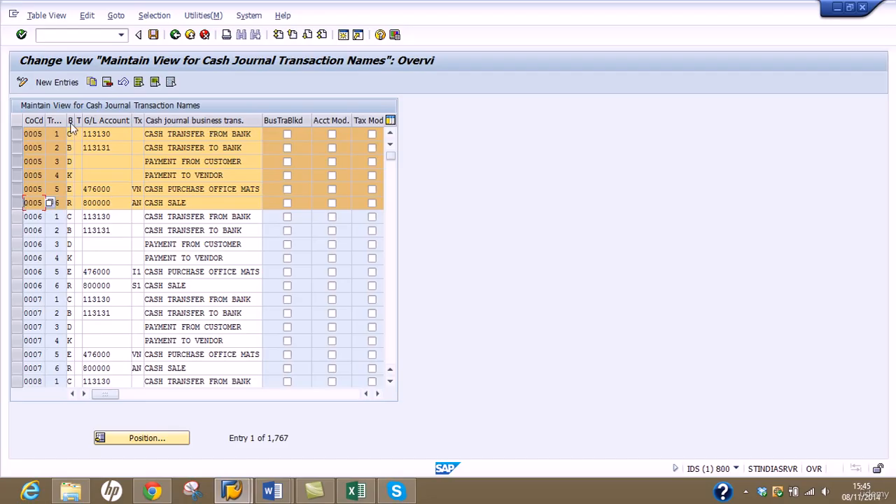
pyautogui.click(92, 82)
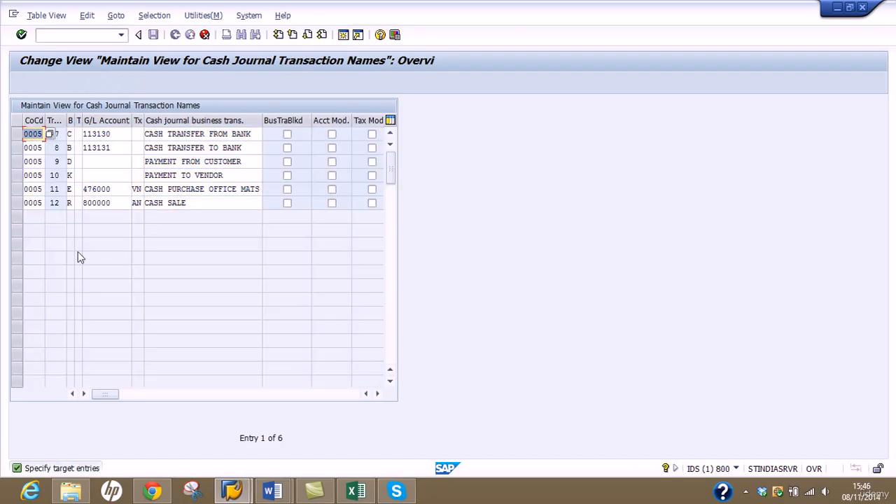
# Set the company code of all six copied business transactions to AU01.
pyautogui.write('AU01')
pyautogui.doubleClick(27, 147)
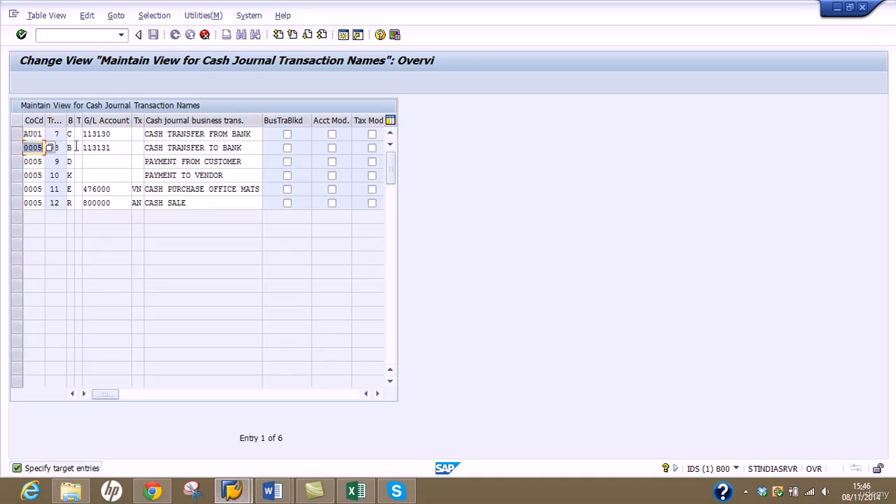
pyautogui.write('AU01')
pyautogui.doubleClick(28, 161)
pyautogui.write('A')
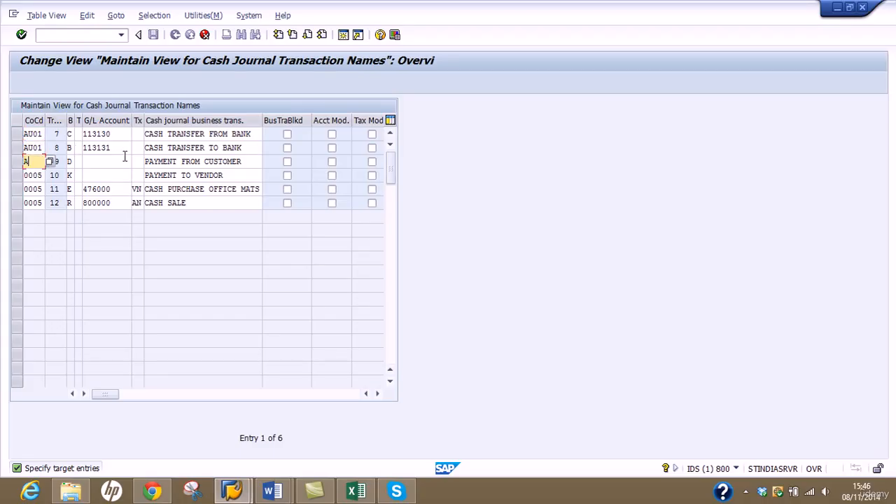
pyautogui.write('U01')
pyautogui.doubleClick(28, 175)
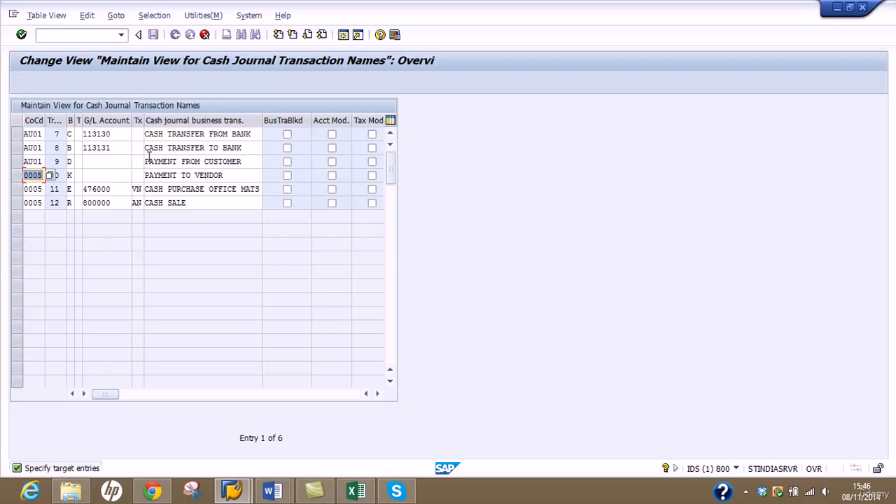
pyautogui.write('AU01')
pyautogui.doubleClick(29, 190)
pyautogui.write('AU0')
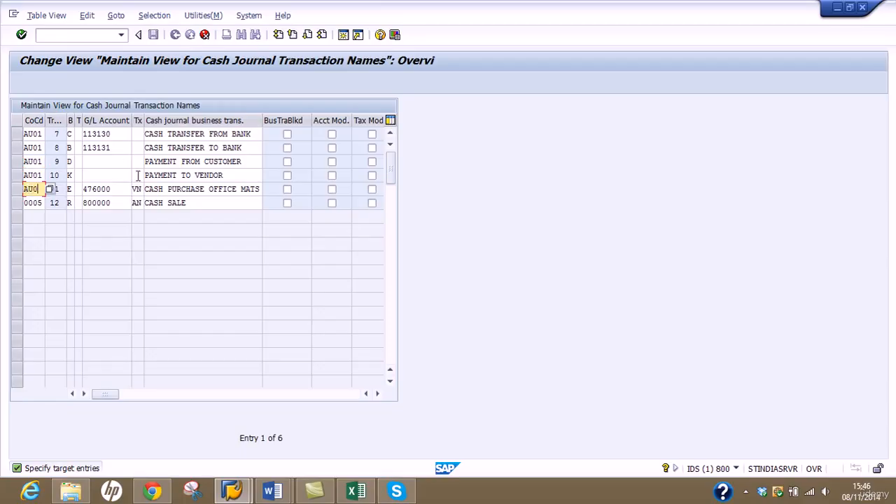
pyautogui.write('1')
pyautogui.doubleClick(26, 203)
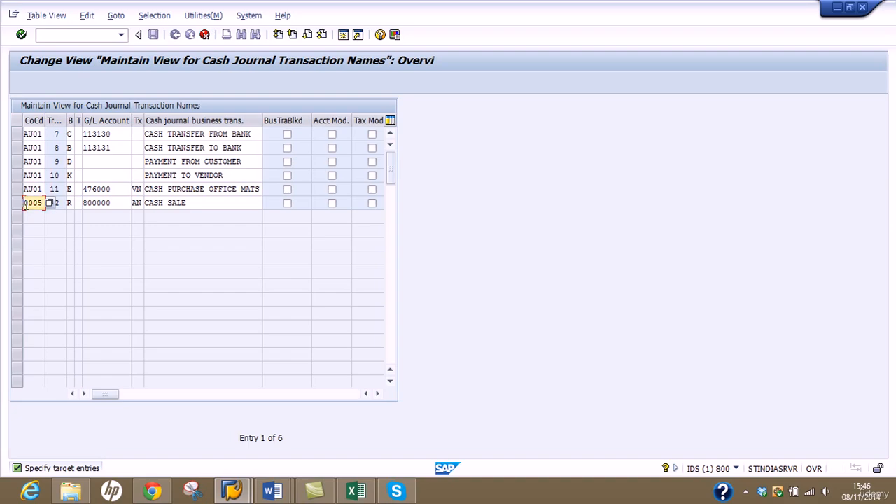
pyautogui.write('AU01')
# Widen the business transaction type column and examine its possible types, closing the list without choosing an entry.
pyautogui.moveTo(74, 121); pyautogui.dragTo(116, 120)
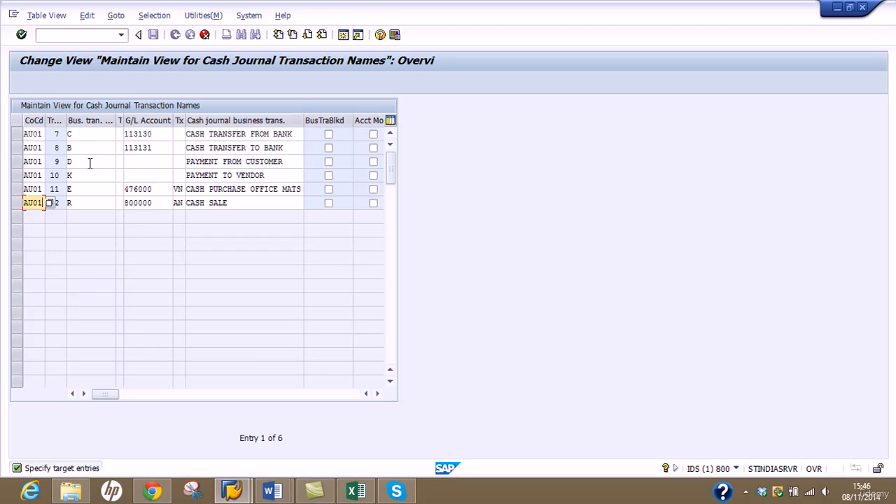
pyautogui.click(84, 133)
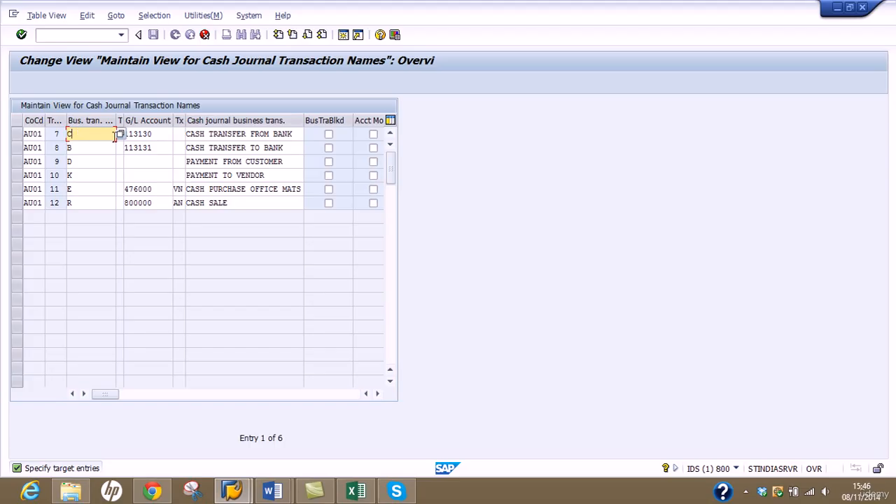
pyautogui.click(120, 135)
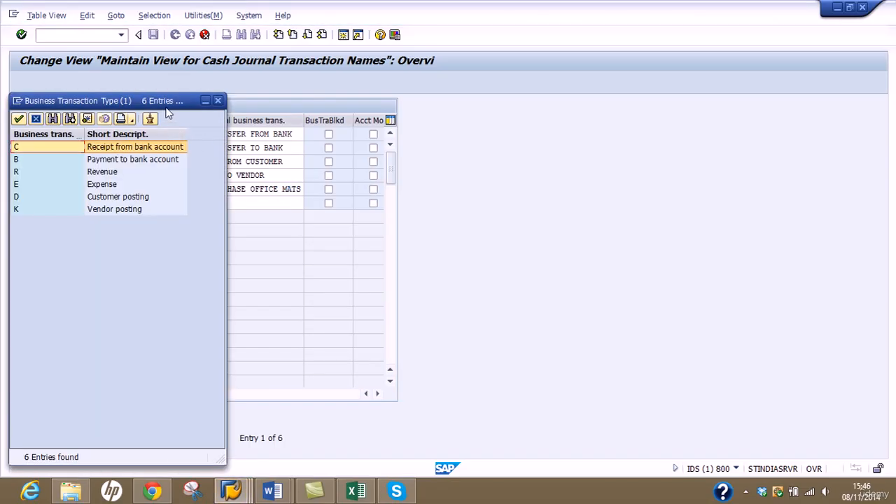
pyautogui.moveTo(166, 110); pyautogui.dragTo(505, 92)
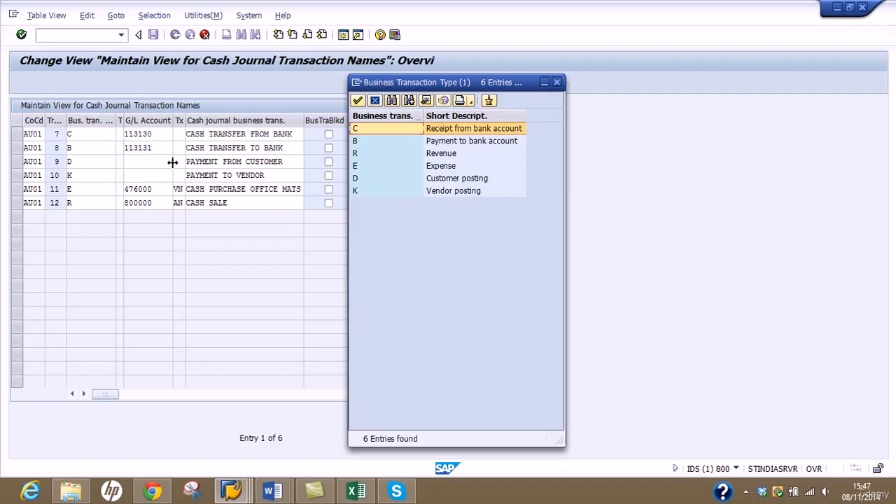
pyautogui.click(557, 83)
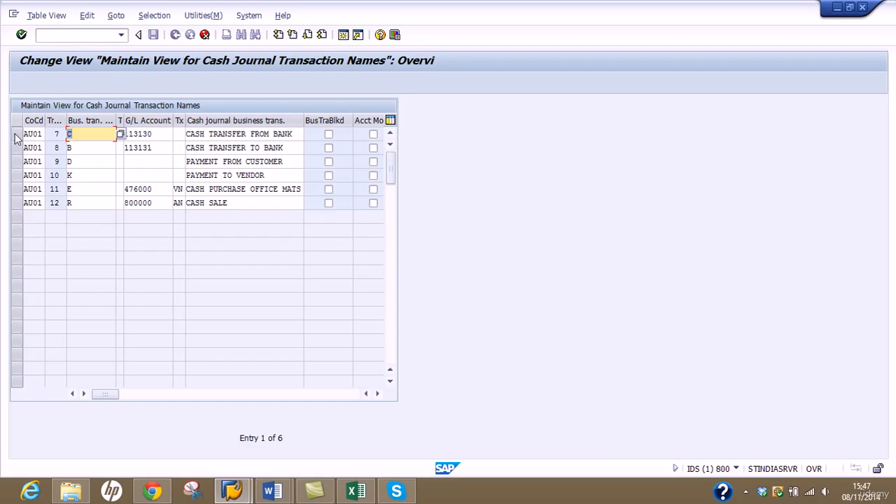
# Set the G/L account of the copied AU01 transactions Cash Transfer from Bank and Cash Transfer to Bank to 1100.
pyautogui.click(161, 135)
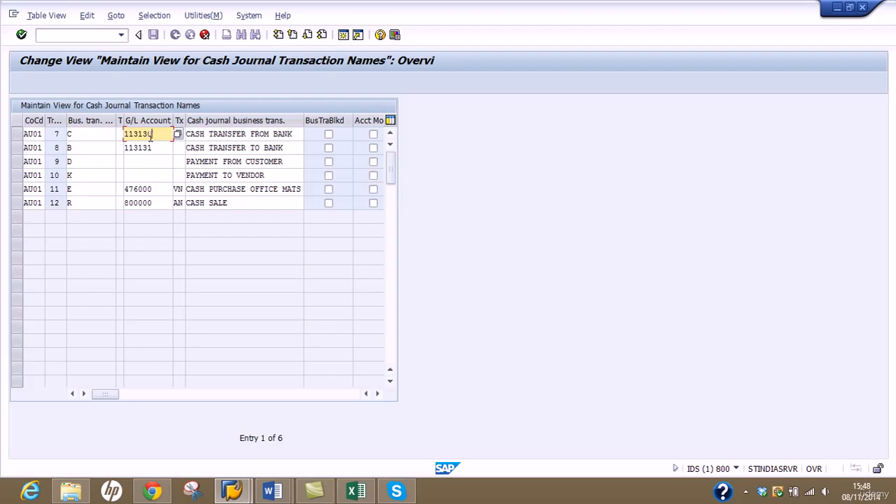
pyautogui.press('BackSpace')
pyautogui.press('BackSpace')
pyautogui.press('BackSpace')
pyautogui.press('BackSpace')
pyautogui.press('BackSpace')
pyautogui.press('BackSpace')
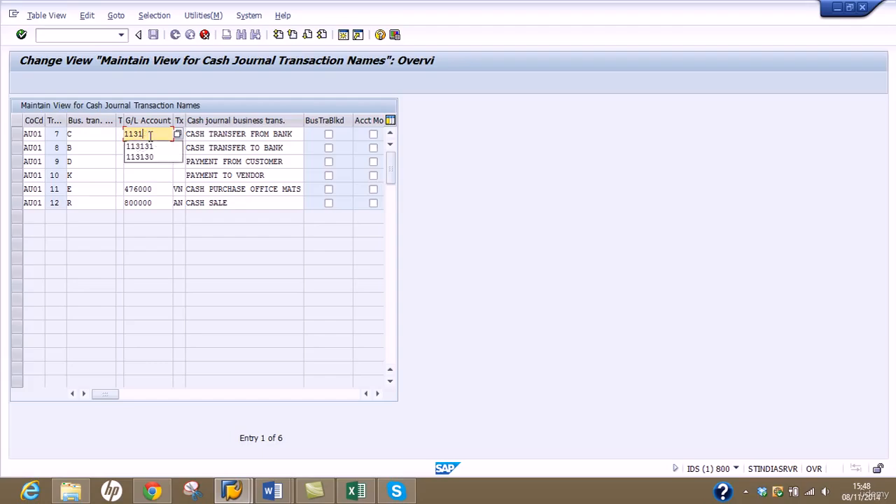
pyautogui.write('1100')
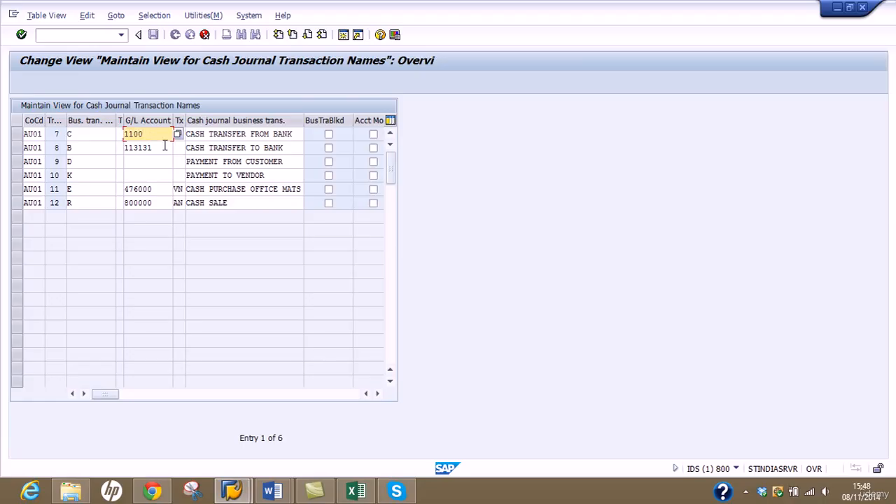
pyautogui.moveTo(154, 151); pyautogui.dragTo(91, 144)
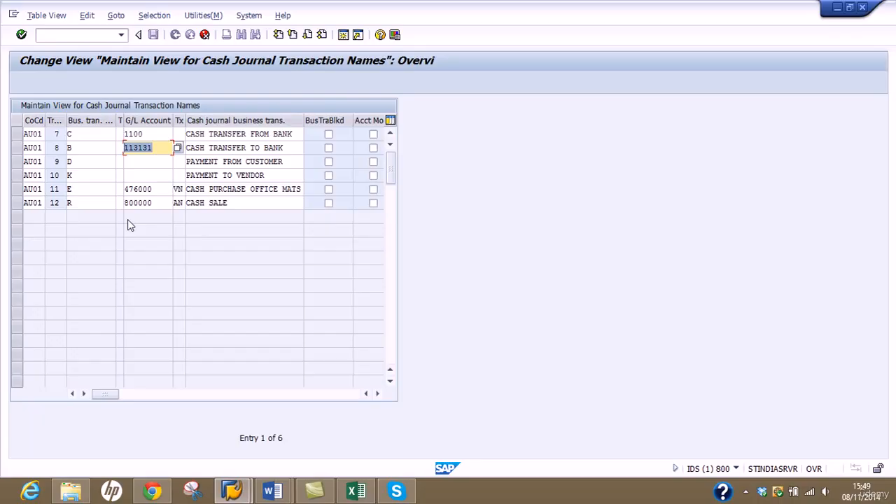
pyautogui.write('1100')
# Set the copied Cash Purchase Office Mats transaction to G/L account 5000 and tax code V9.
pyautogui.click(67, 191)
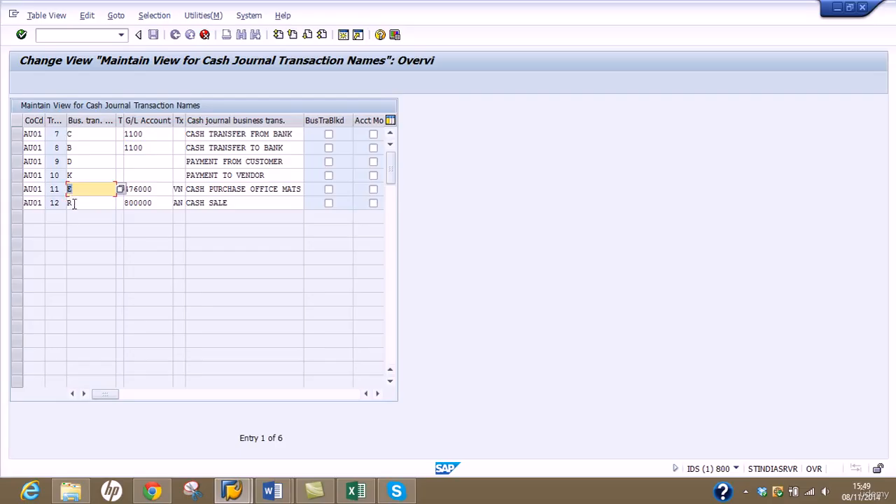
pyautogui.click(73, 203)
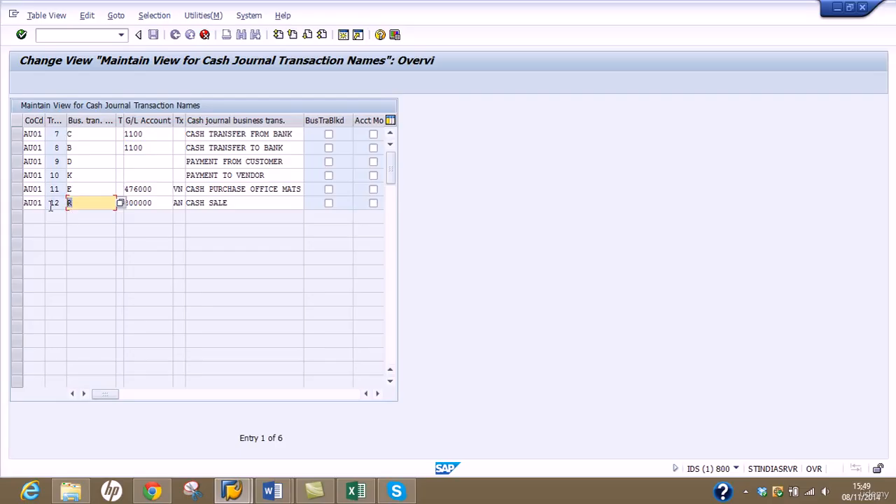
pyautogui.doubleClick(166, 189)
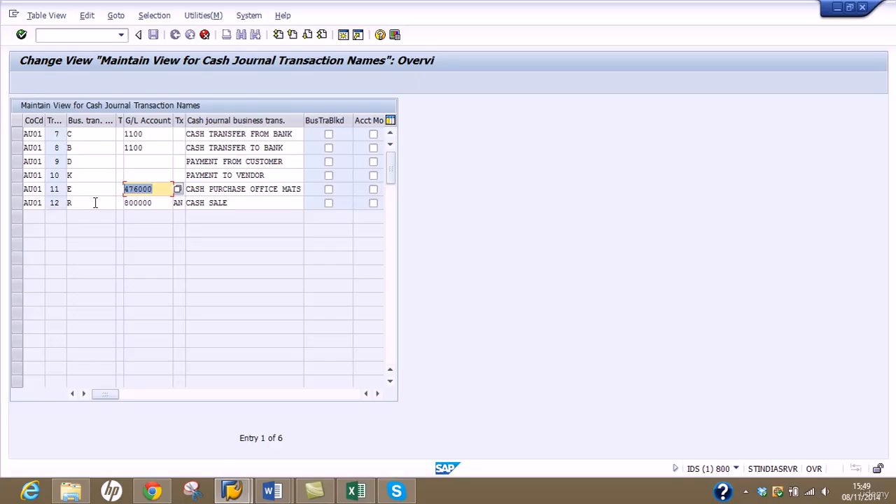
pyautogui.write('5000')
pyautogui.press('Tab')
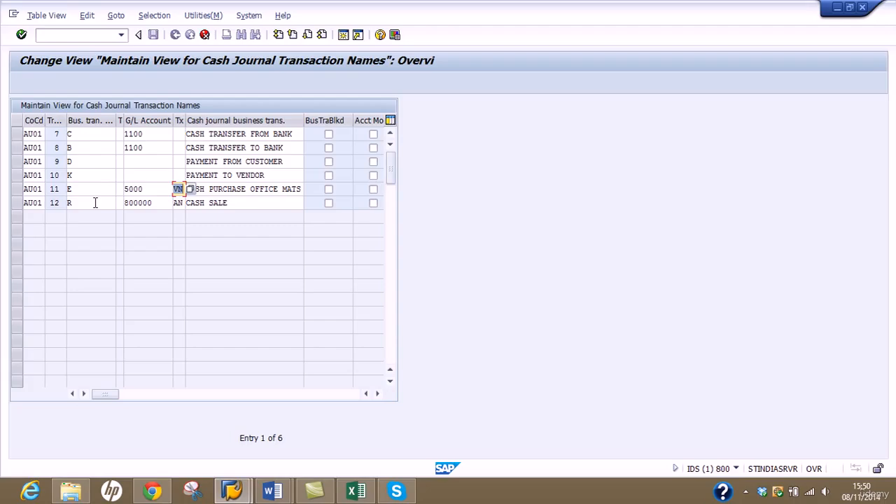
pyautogui.write('V9')
pyautogui.moveTo(249, 188); pyautogui.dragTo(305, 189)
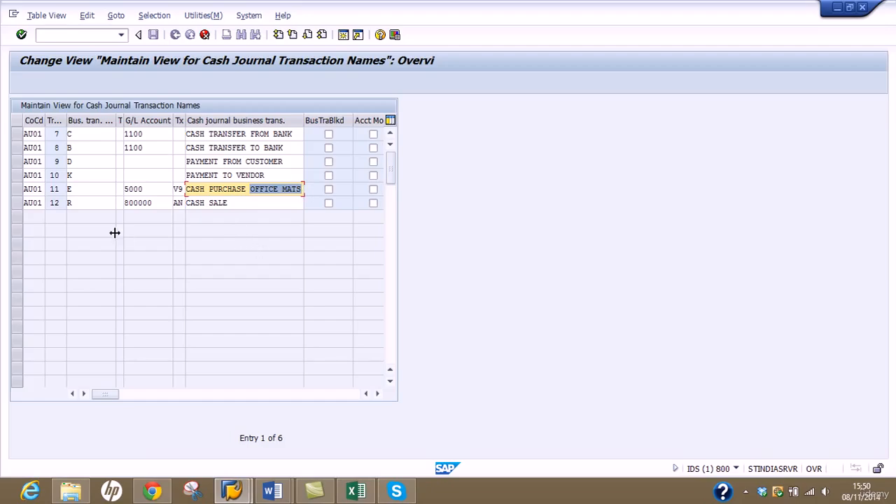
# Set the copied Cash Sale transaction to G/L account 6000 and tax code A9, and try to accept the copied entries.
pyautogui.doubleClick(164, 203)
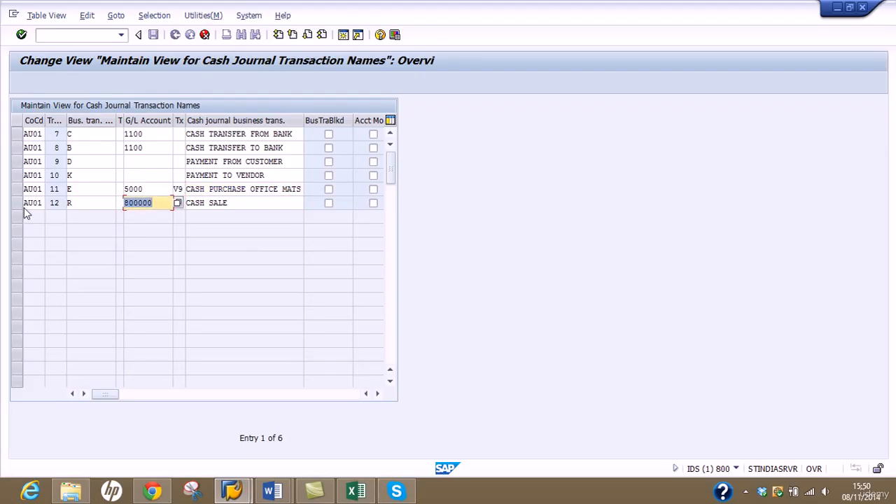
pyautogui.write('6000')
pyautogui.press('Tab')
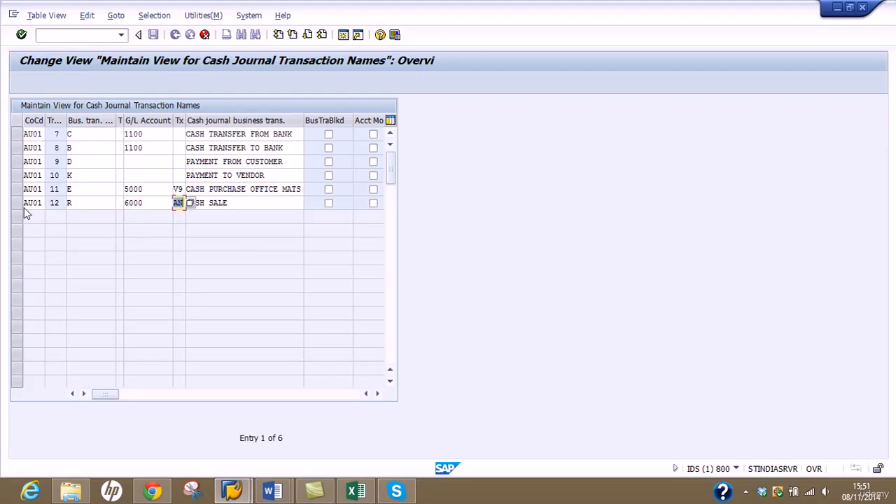
pyautogui.write('A9')
pyautogui.press('Tab')
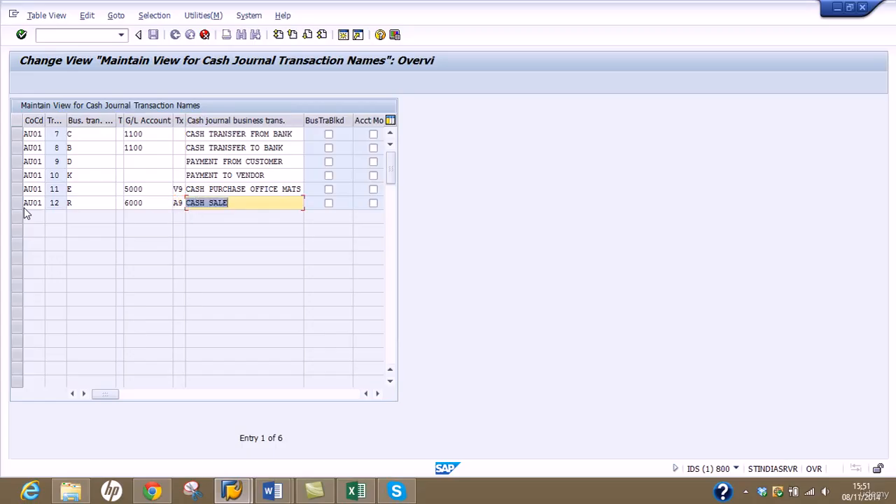
pyautogui.press('Return')
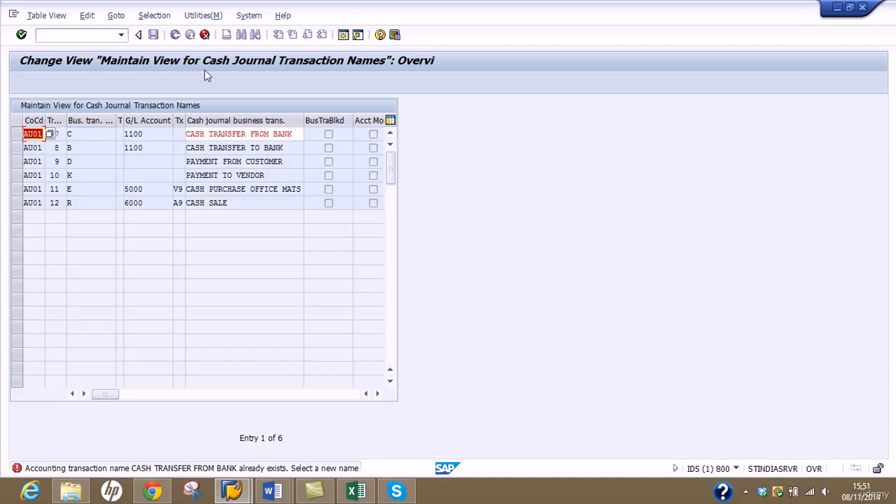
# Discard the copied entries and deselect the six business transactions of company code 0005.
pyautogui.click(205, 34)
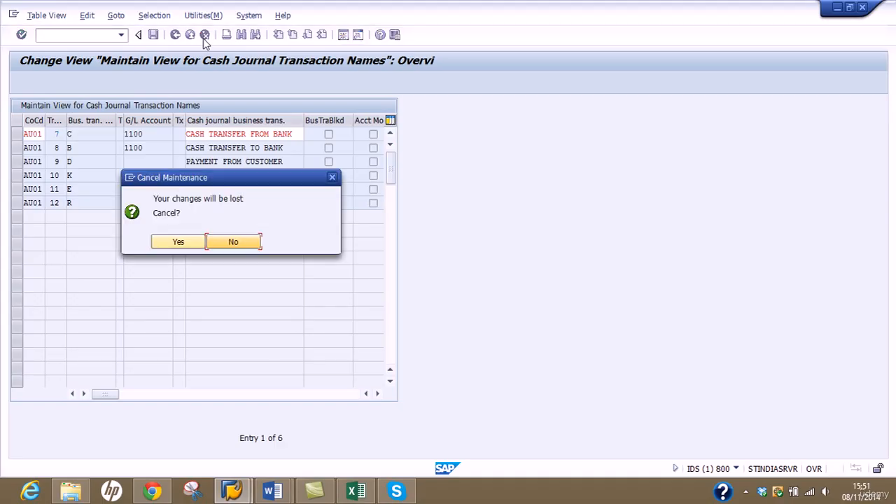
pyautogui.click(194, 240)
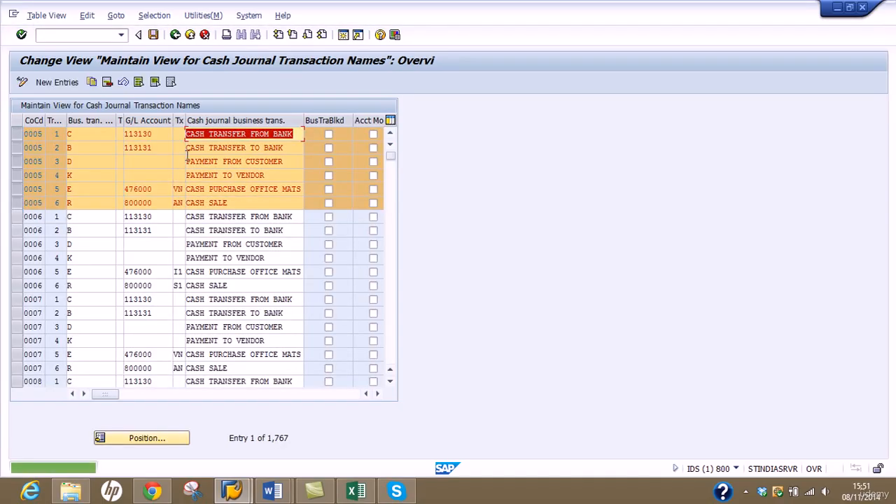
pyautogui.click(17, 134)
pyautogui.click(17, 148)
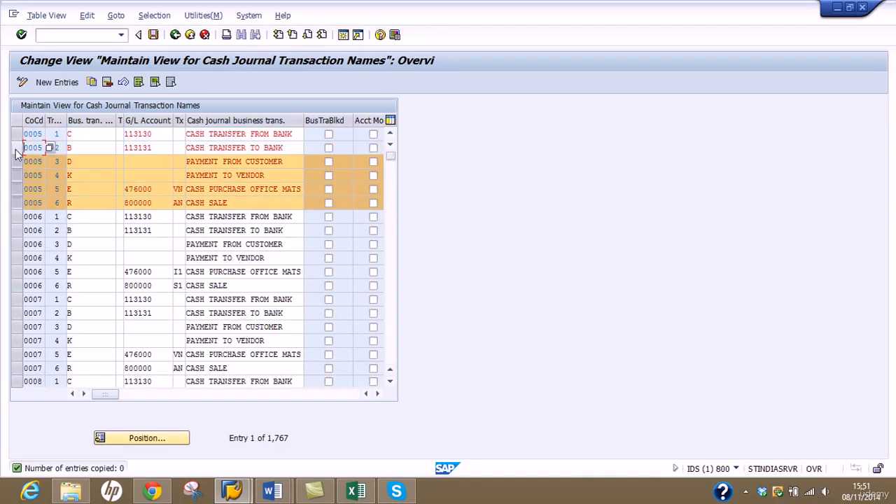
pyautogui.click(17, 161)
pyautogui.click(17, 175)
pyautogui.click(17, 202)
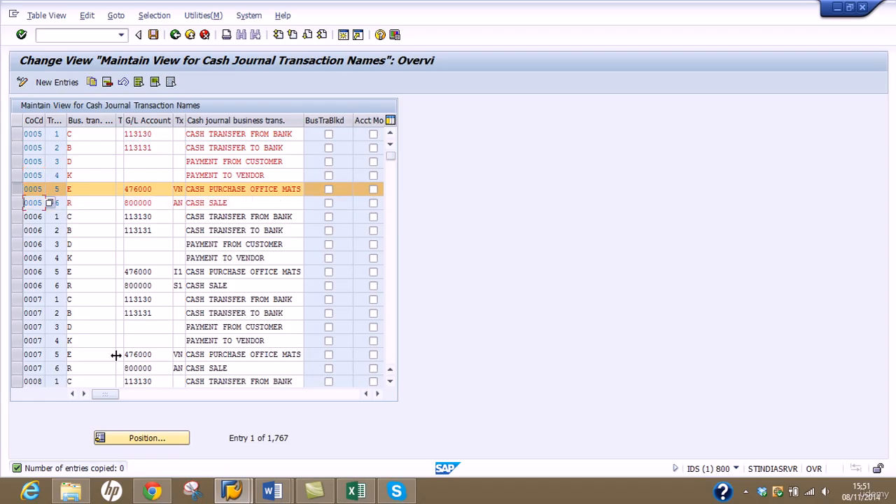
pyautogui.click(17, 189)
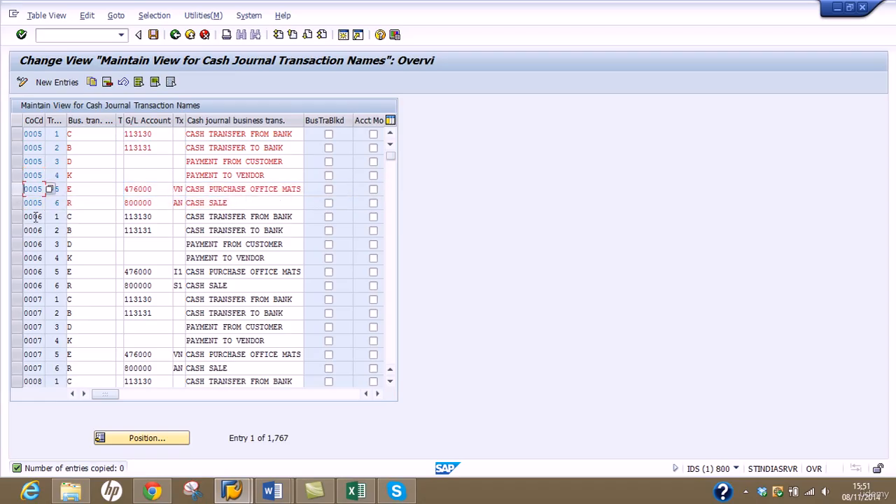
# Position the transaction list at company code AU01 and select its existing entries 1 to 7.
pyautogui.click(158, 436)
pyautogui.write('a')
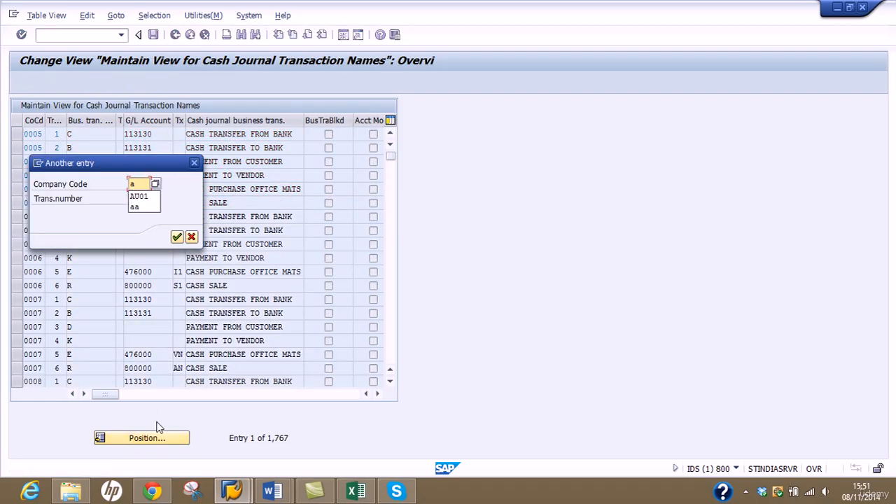
pyautogui.write('u01')
pyautogui.press('Return')
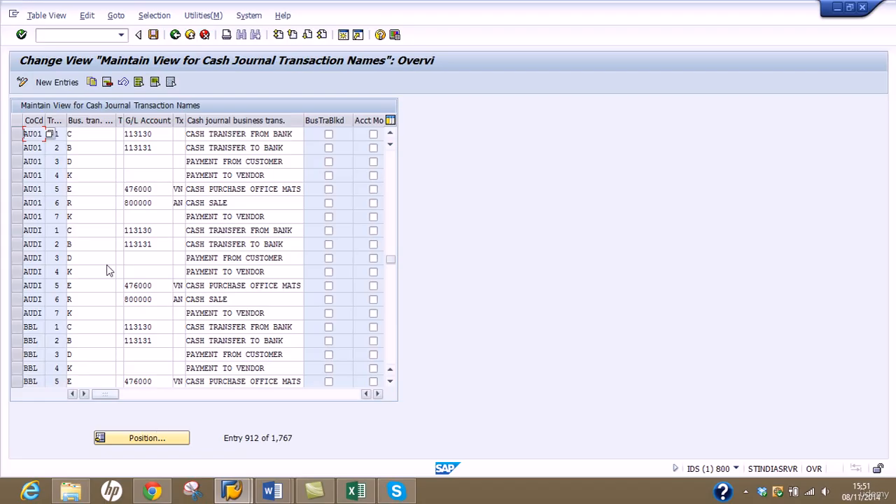
pyautogui.click(17, 134)
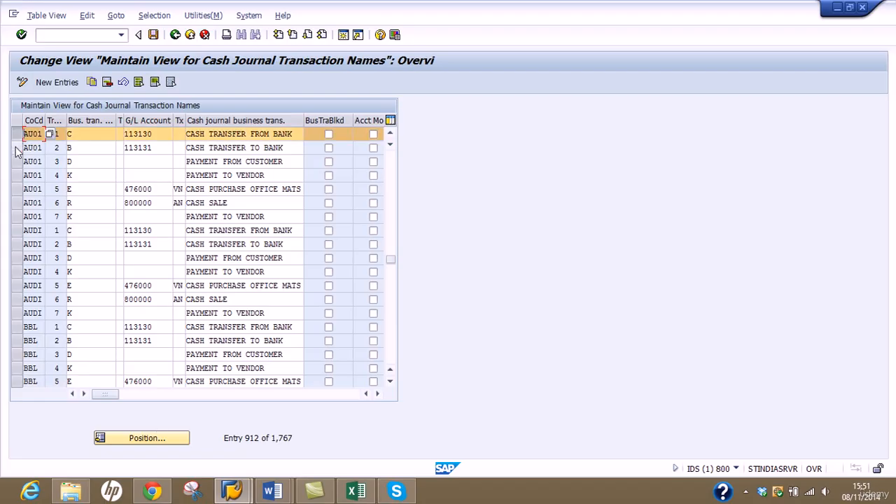
pyautogui.moveTo(17, 152); pyautogui.dragTo(19, 219)
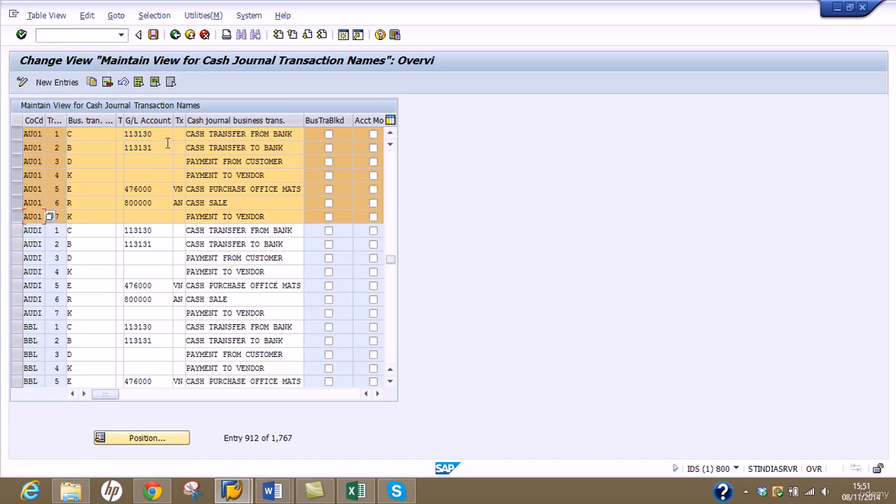
# Set the G/L account of AU01's existing Cash Transfer from Bank and Cash Transfer to Bank entries to 1100.
pyautogui.moveTo(168, 135); pyautogui.dragTo(81, 133)
pyautogui.write('1100')
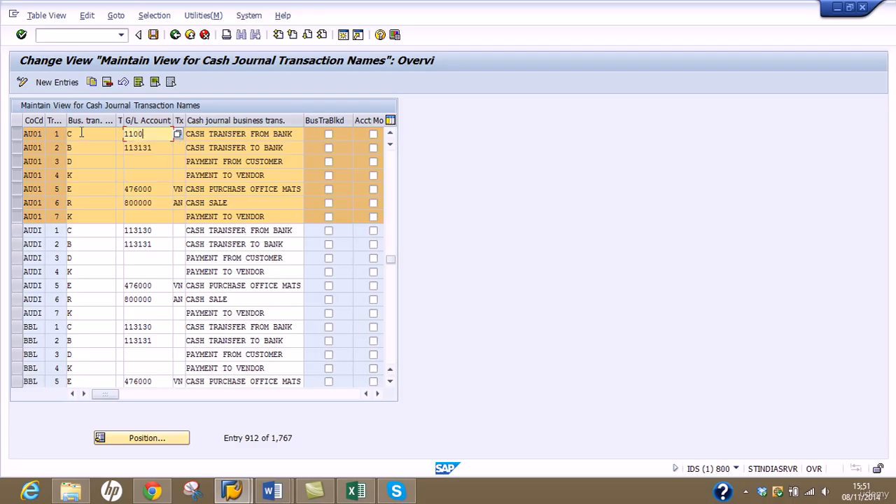
pyautogui.moveTo(155, 146); pyautogui.dragTo(126, 147)
pyautogui.write('1100')
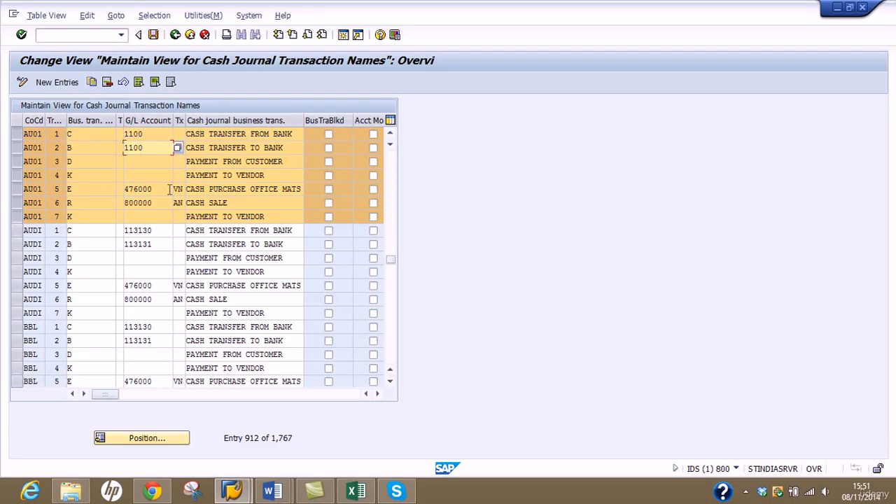
# Set AU01's existing Cash Purchase Office Mats entry to G/L account 5000 and tax code V9.
pyautogui.moveTo(169, 189); pyautogui.dragTo(124, 189)
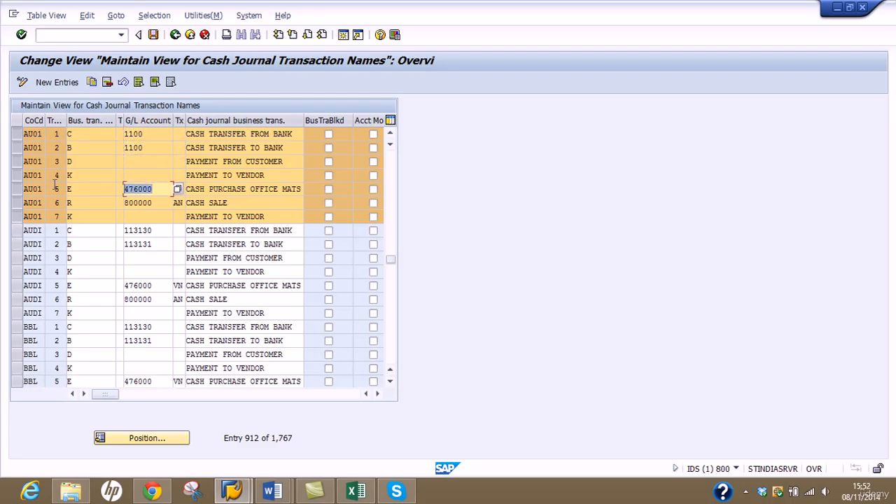
pyautogui.write('5000')
pyautogui.press('Tab')
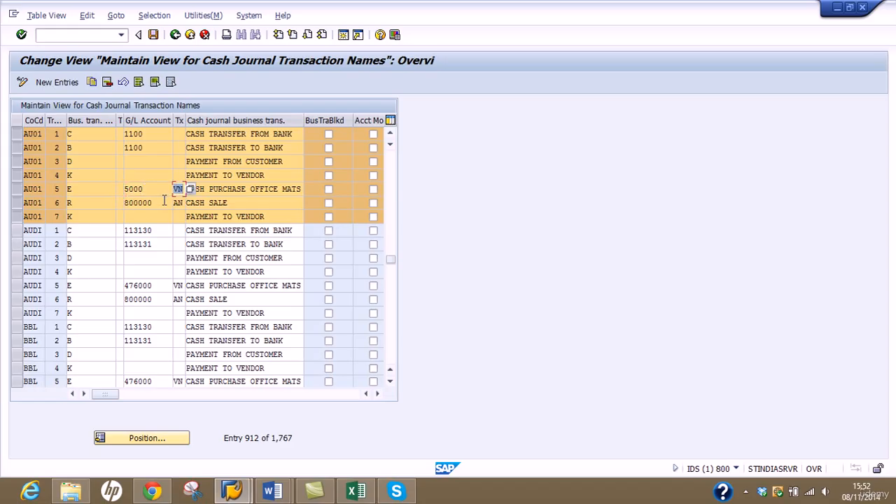
pyautogui.write('V9')
# Set AU01's existing Cash Sale entry to G/L account 6000 and tax code A9, and apply the entered values.
pyautogui.click(166, 203)
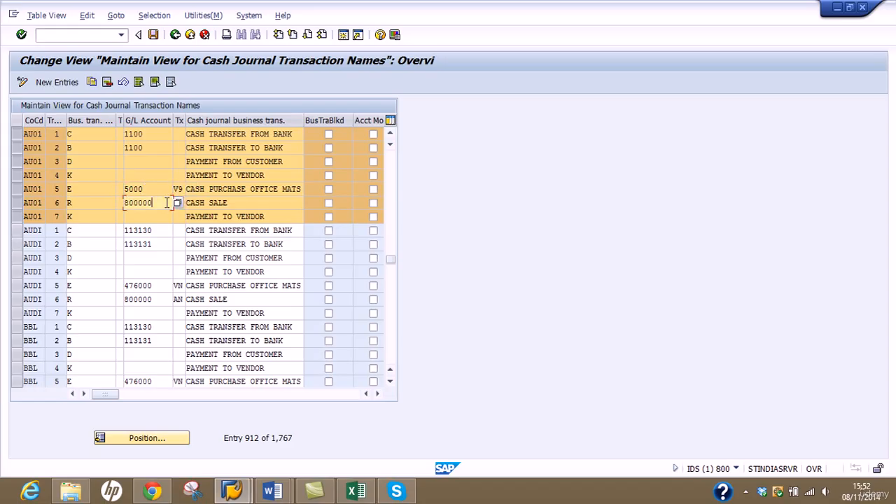
pyautogui.moveTo(167, 203); pyautogui.dragTo(24, 203)
pyautogui.write('6000')
pyautogui.press('Tab')
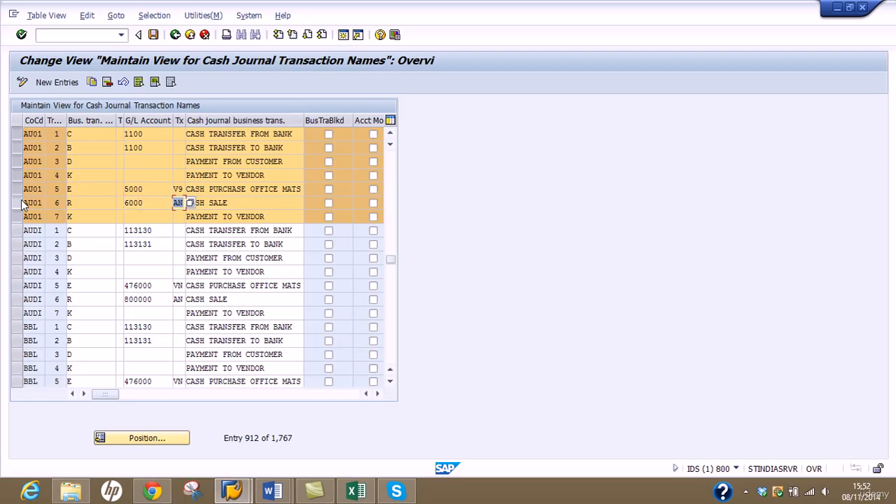
pyautogui.write('A')
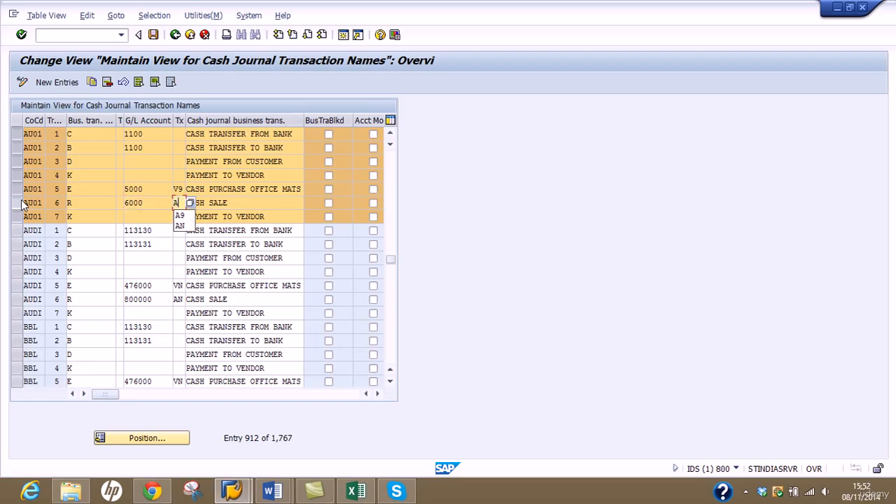
pyautogui.write('9')
pyautogui.press('Return')
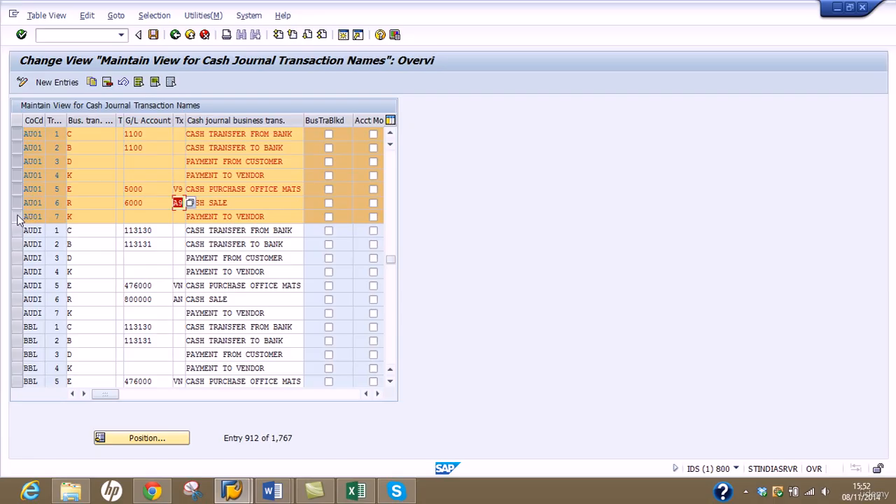
# Deselect AU01's other entries and delete only its transaction 7, the duplicate Payment to Vendor, confirming the deletion.
pyautogui.click(73, 217)
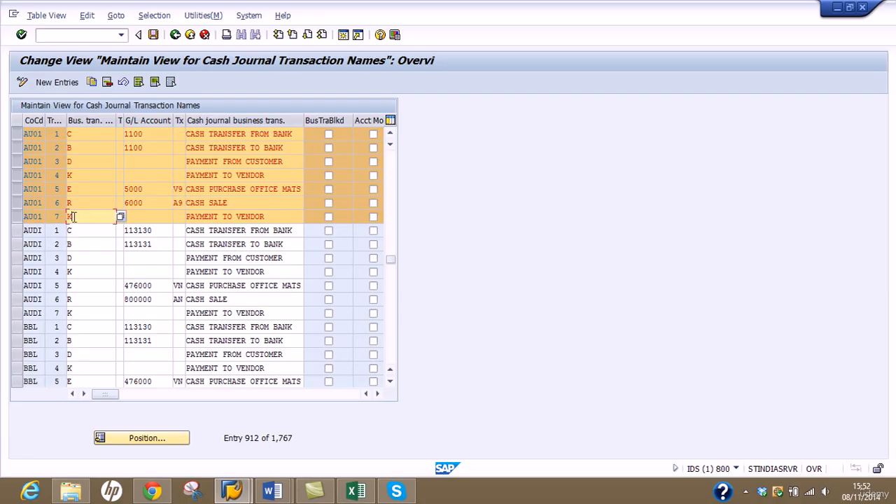
pyautogui.click(86, 175)
pyautogui.doubleClick(69, 175)
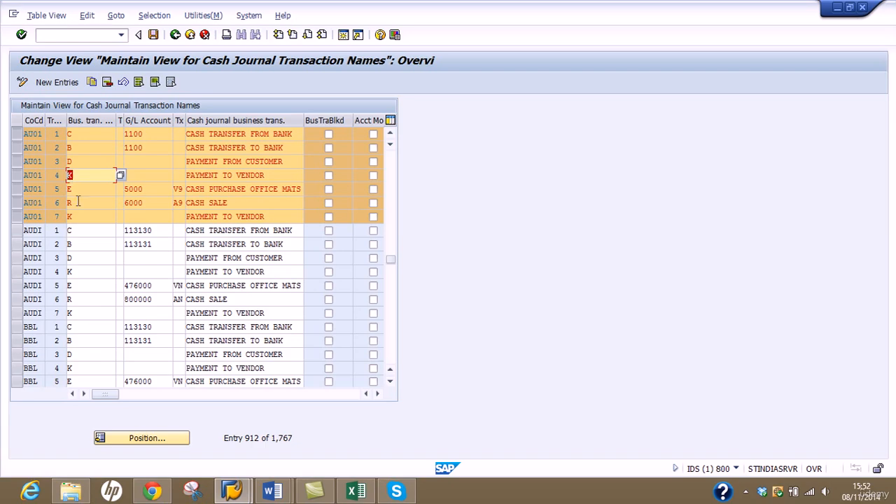
pyautogui.click(17, 216)
pyautogui.click(17, 203)
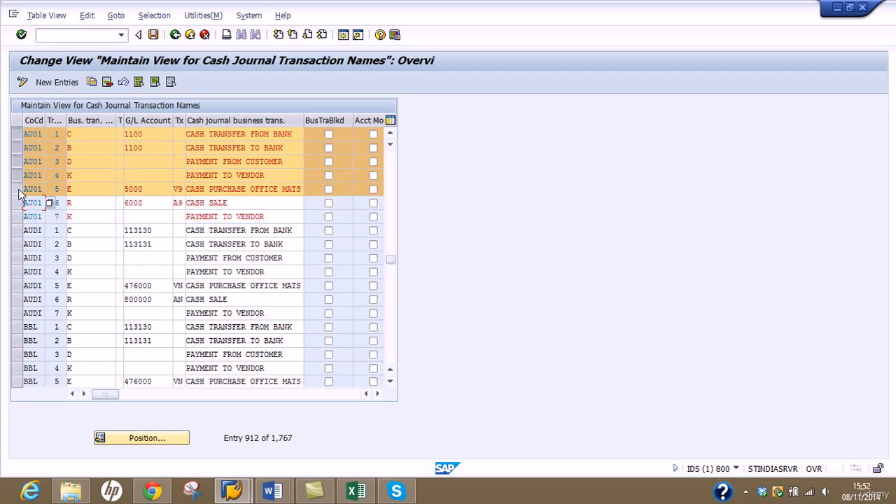
pyautogui.click(17, 189)
pyautogui.click(17, 175)
pyautogui.click(17, 161)
pyautogui.click(17, 148)
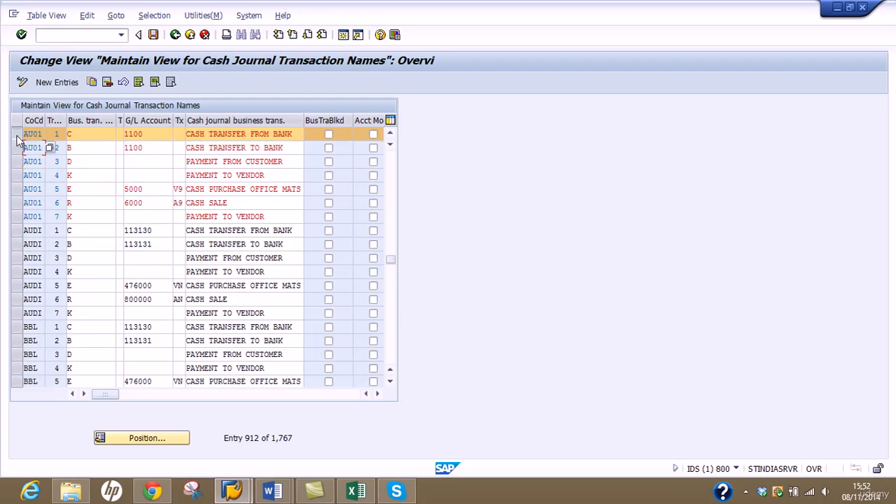
pyautogui.click(16, 134)
pyautogui.click(17, 216)
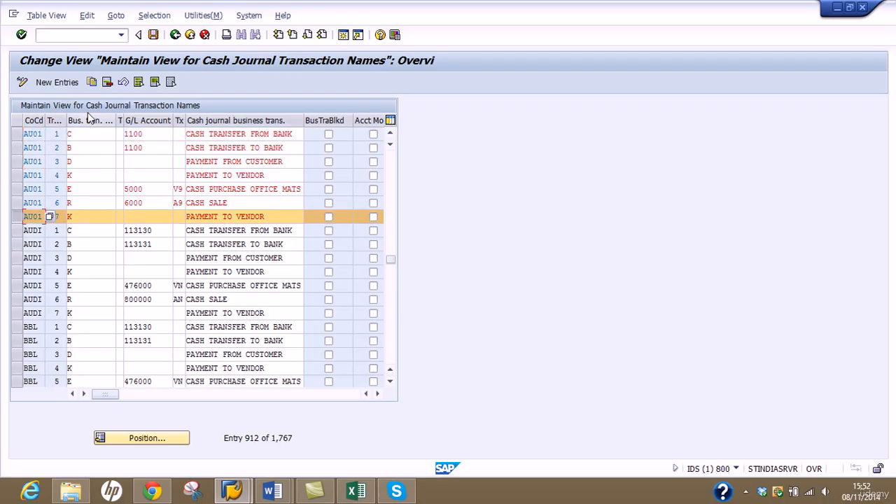
pyautogui.click(107, 81)
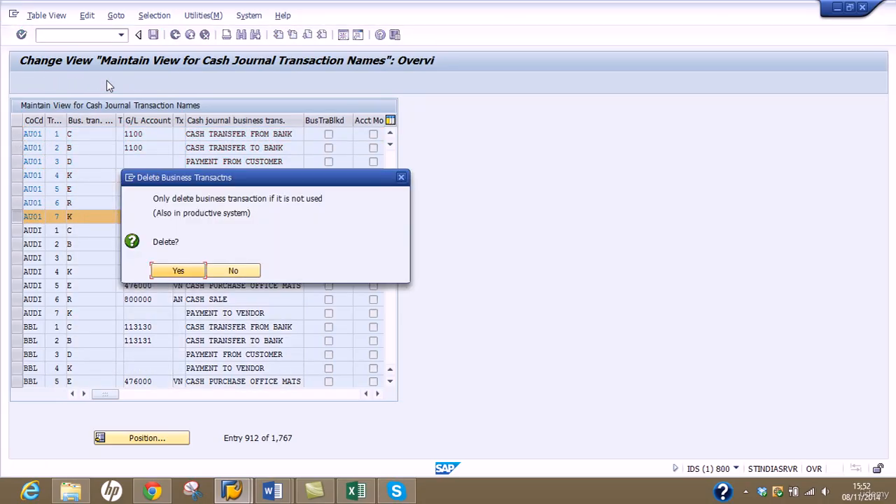
pyautogui.click(170, 271)
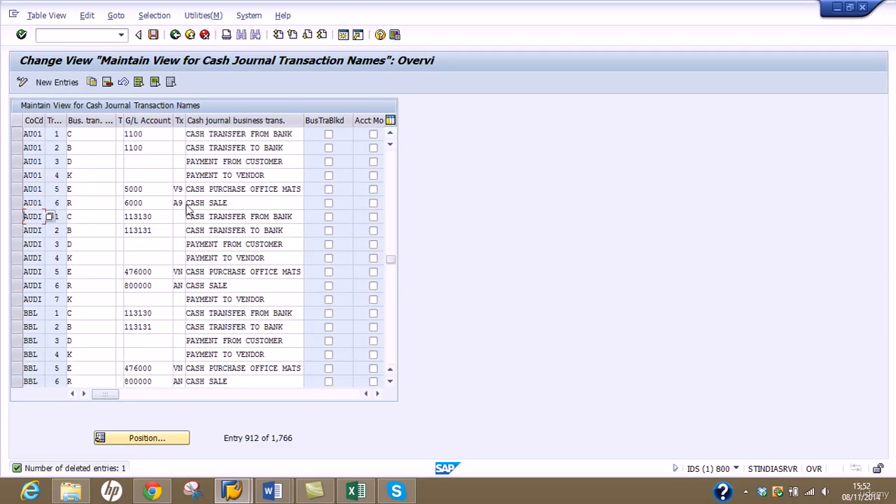
# Shorten the name of AU01's transaction 5 to CASH PURCHASE and save it under the Cash Journal Configuration customizing request.
pyautogui.moveTo(249, 189); pyautogui.dragTo(314, 189)
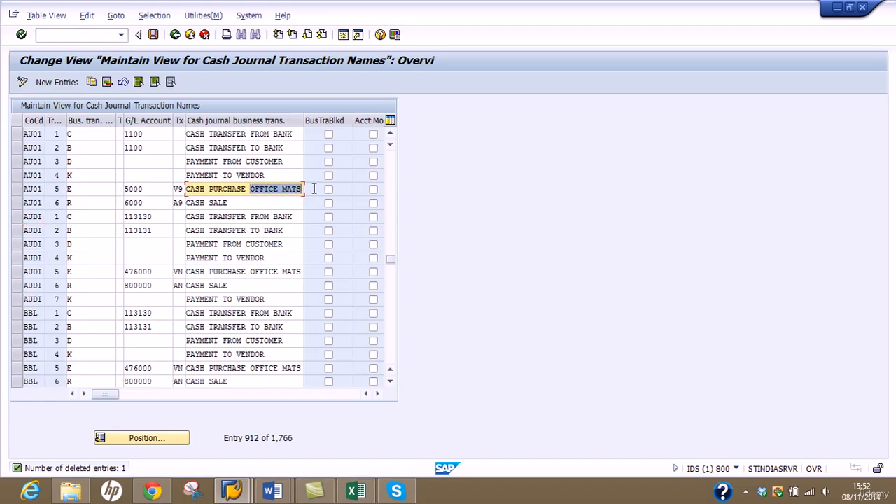
pyautogui.press('BackSpace')
pyautogui.press('BackSpace')
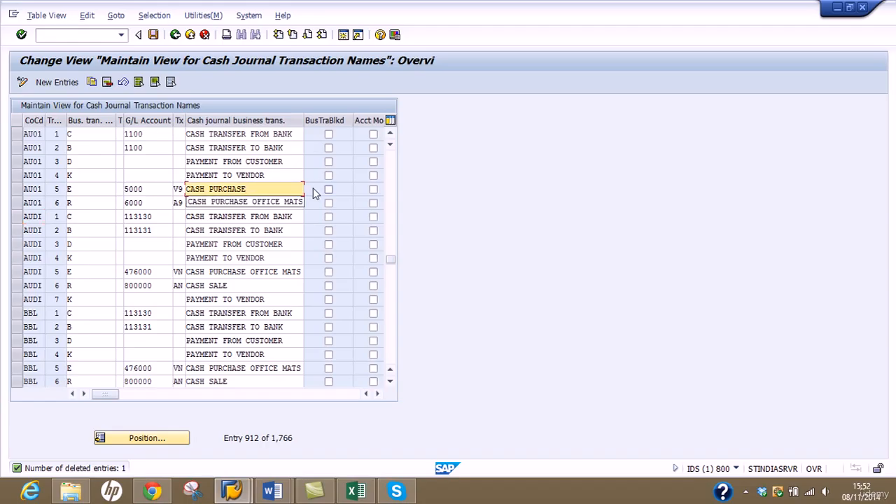
pyautogui.click(417, 177)
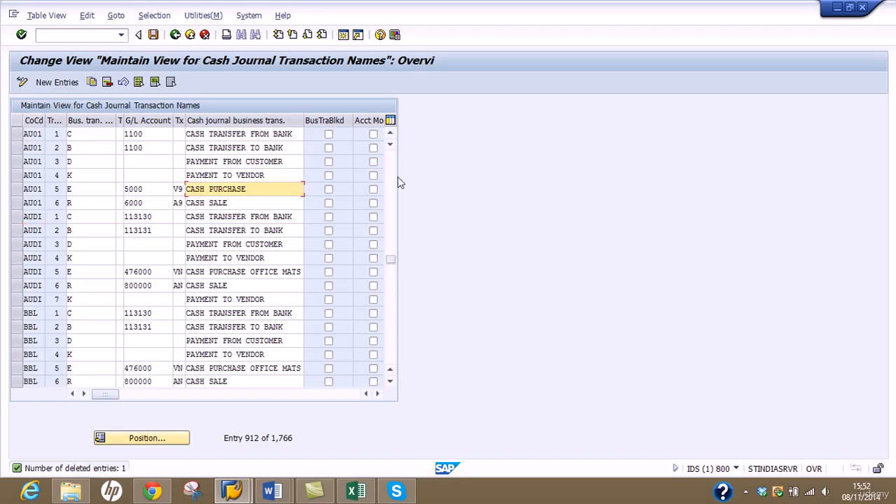
pyautogui.click(153, 35)
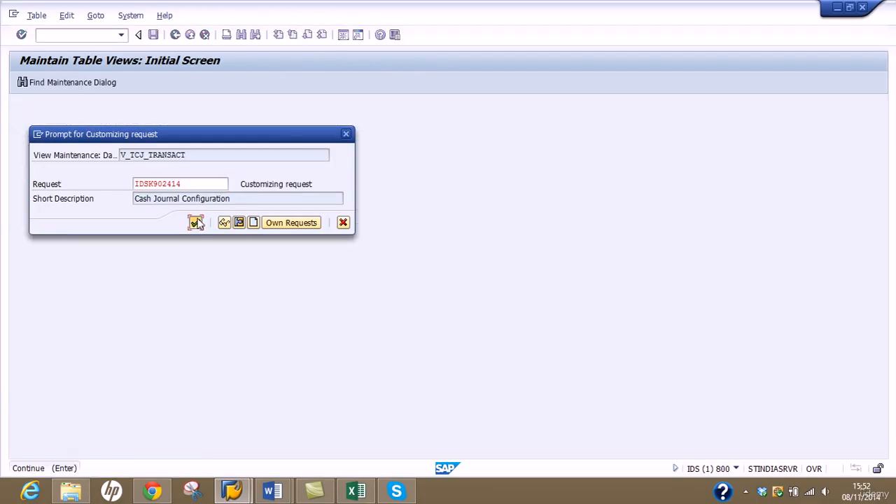
pyautogui.click(196, 221)
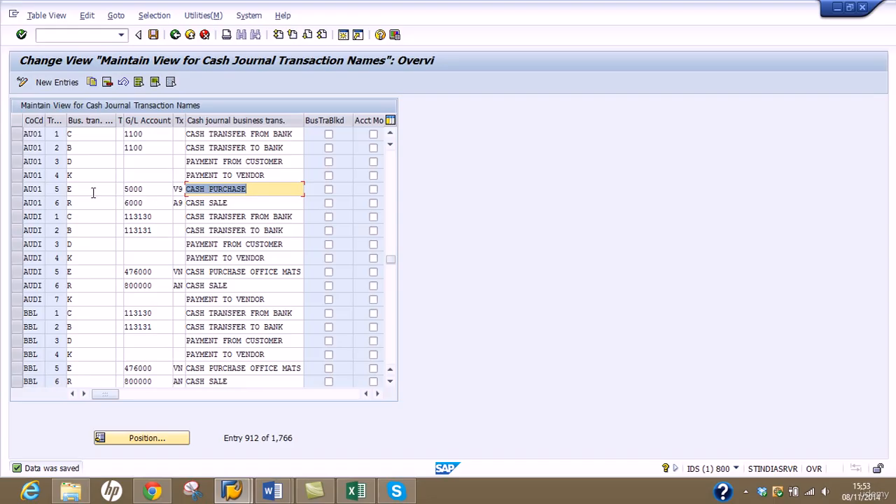
# Copy AU01's Cash Purchase entry as a new business transaction named FUEL, keeping G/L account 5000 and tax code V9, and save.
pyautogui.click(17, 189)
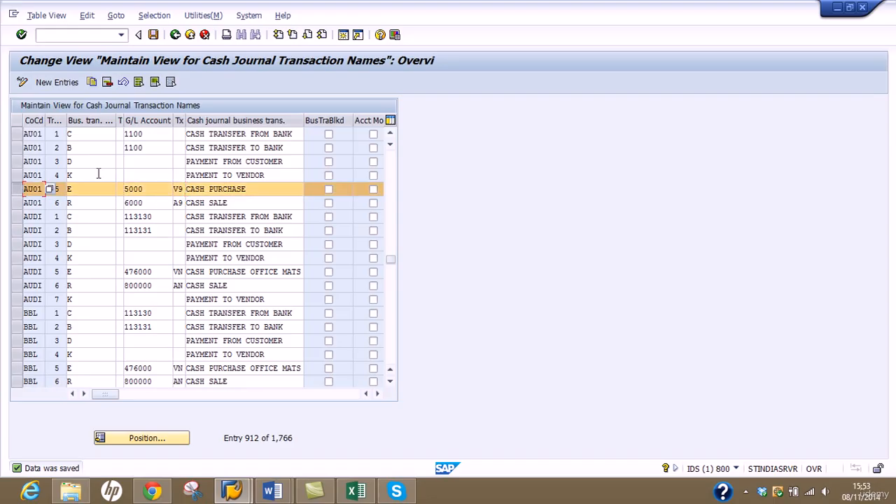
pyautogui.click(92, 83)
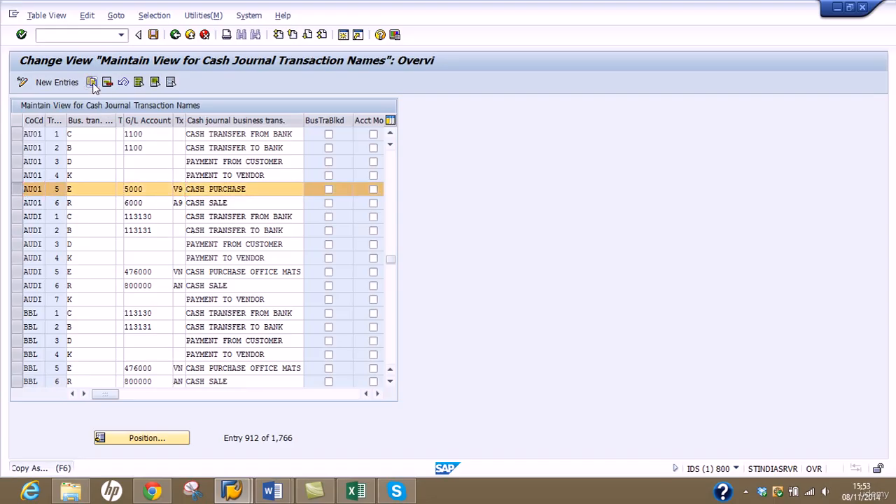
pyautogui.moveTo(260, 133); pyautogui.dragTo(150, 134)
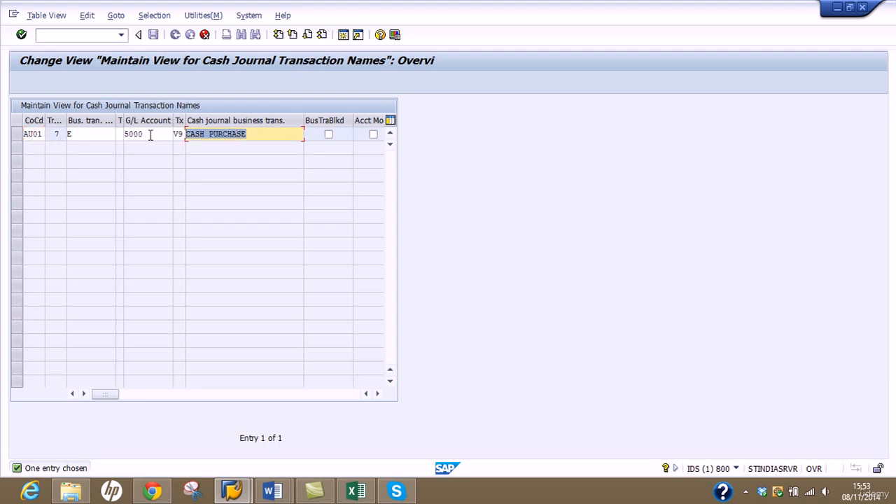
pyautogui.write('Fuel')
pyautogui.press('Return')
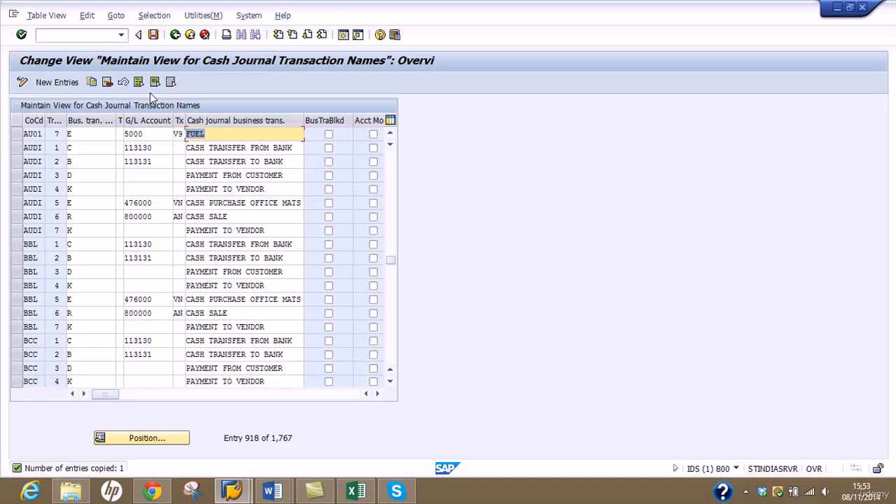
pyautogui.click(152, 34)
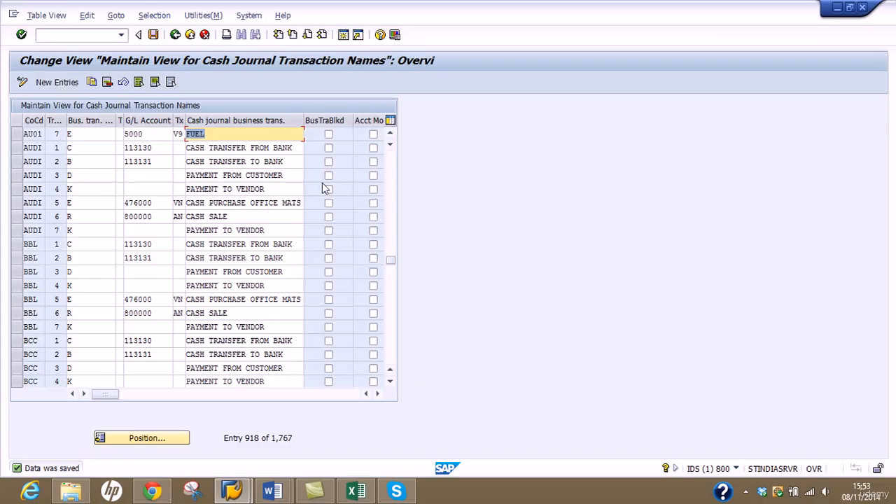
# Review all of AU01's business transactions, including the blocking, account and tax modification, and long text columns.
pyautogui.click(390, 135)
pyautogui.click(390, 135)
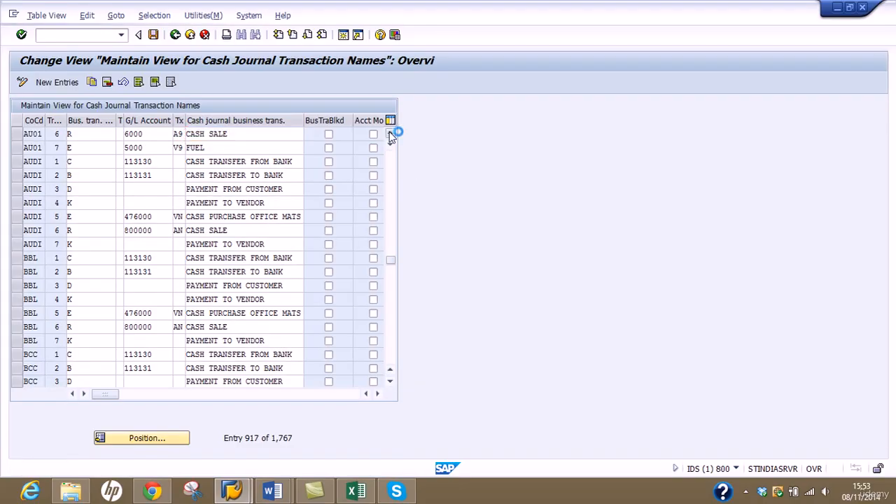
pyautogui.click(390, 135)
pyautogui.click(390, 135)
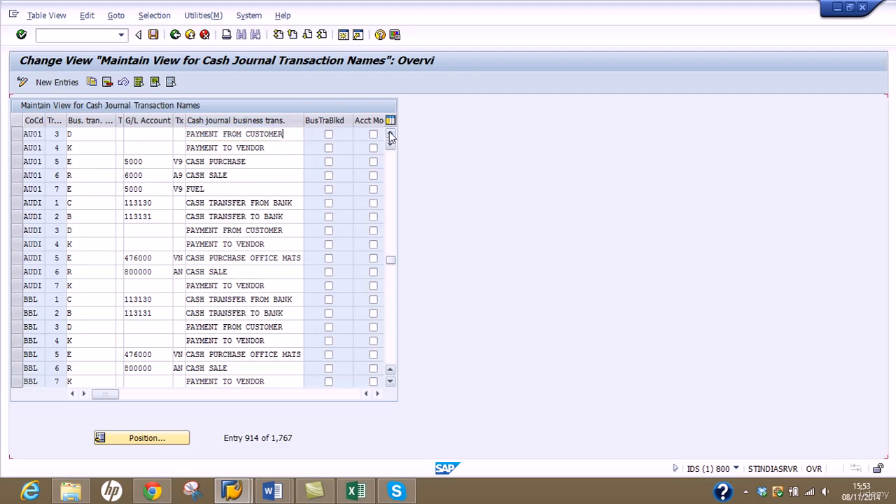
pyautogui.click(390, 135)
pyautogui.click(390, 135)
pyautogui.click(390, 135)
pyautogui.click(390, 135)
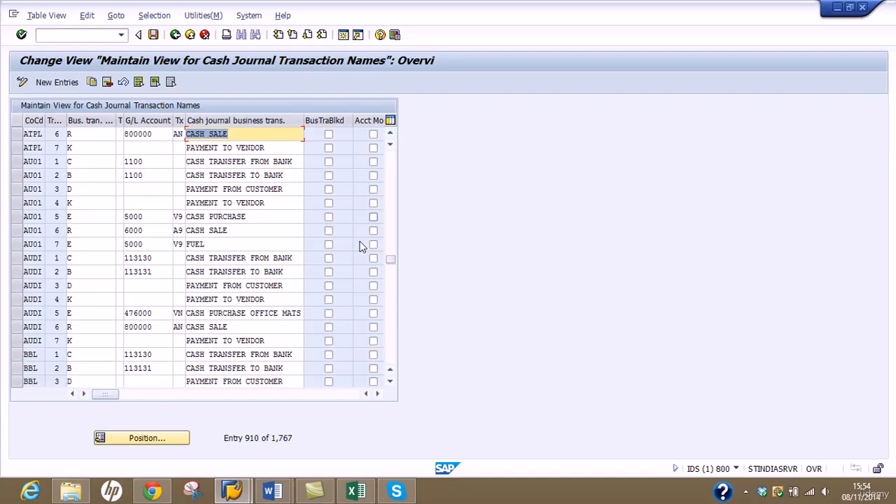
pyautogui.click(377, 393)
pyautogui.click(377, 394)
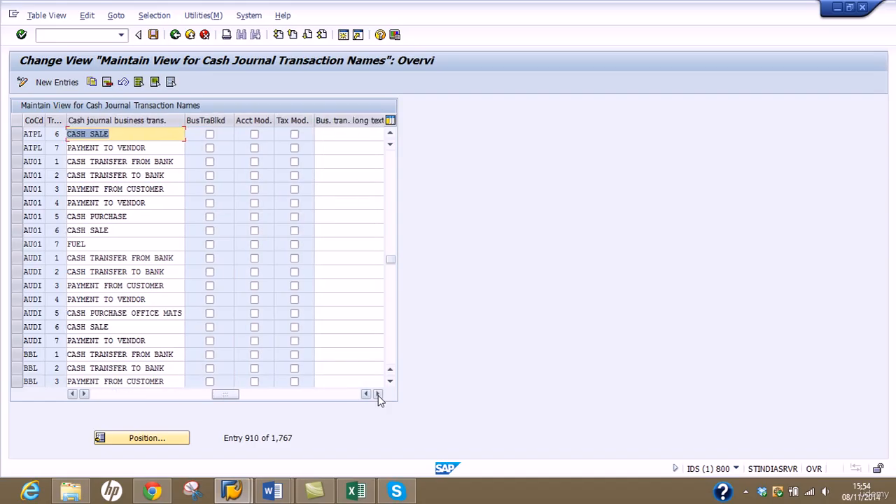
pyautogui.click(378, 394)
pyautogui.moveTo(294, 394); pyautogui.dragTo(85, 398)
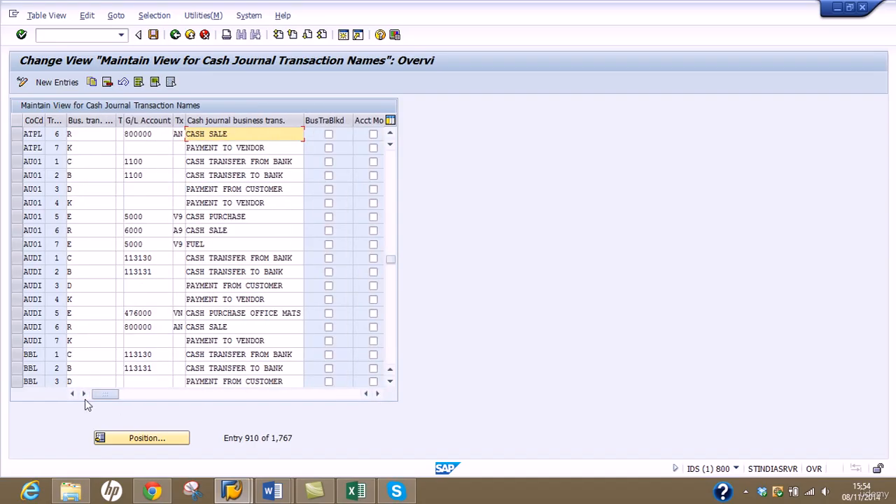
# Save and leave the business transaction list, and open the Set Up Print Parameters for Cash Journal activity.
pyautogui.click(153, 35)
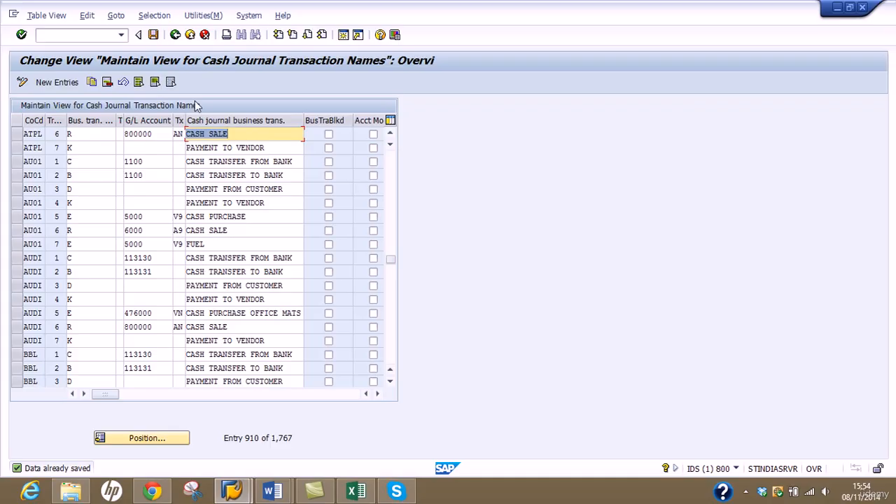
pyautogui.click(176, 36)
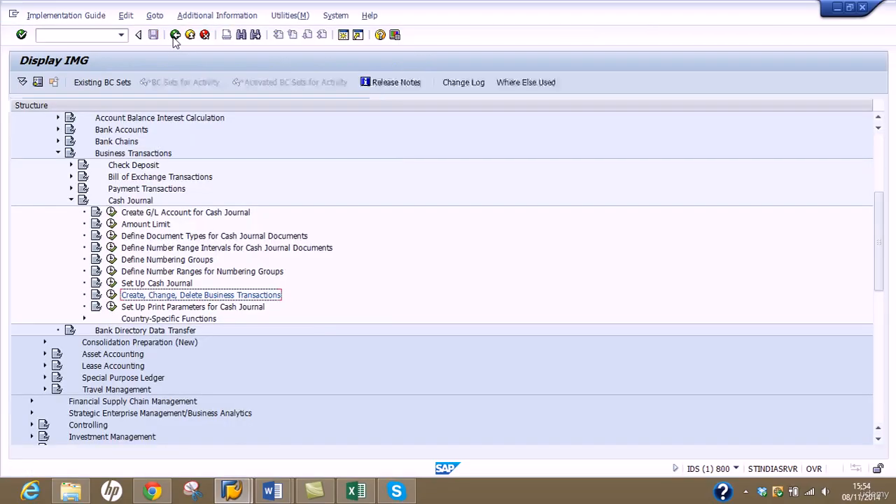
pyautogui.click(167, 309)
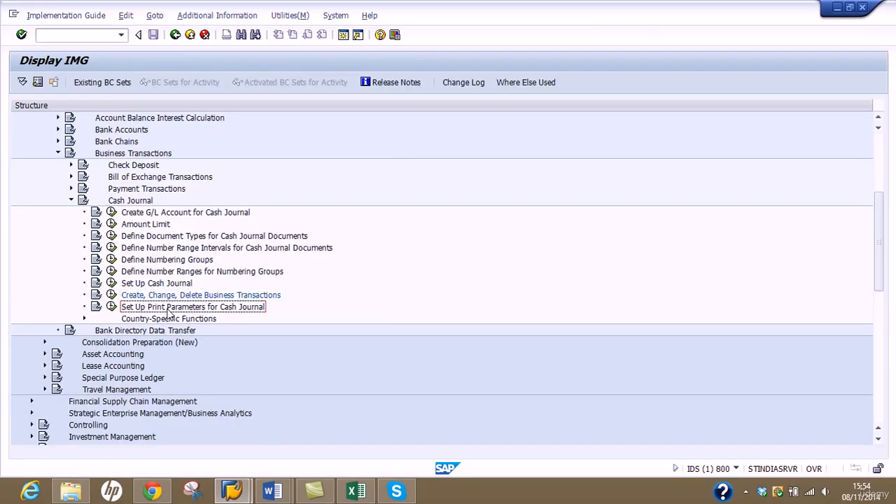
pyautogui.click(112, 306)
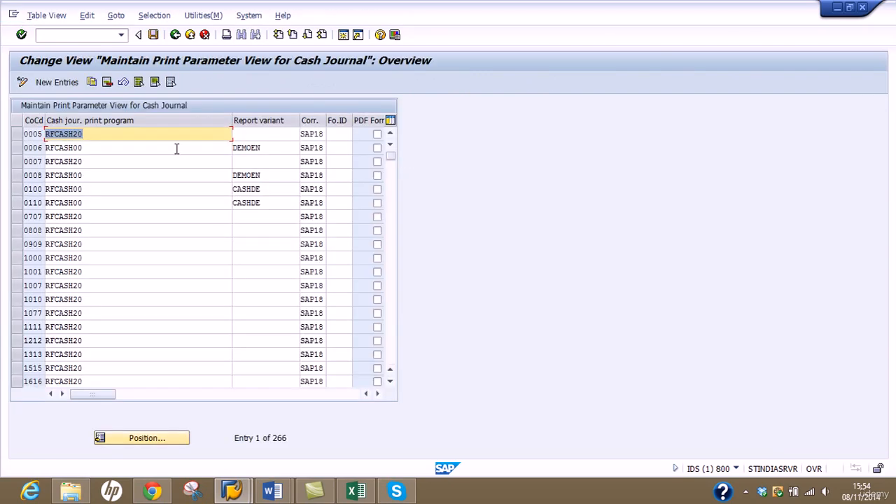
# Position the print parameter list at company code AU01 and select its entry with print program RFCASH20.
pyautogui.click(144, 438)
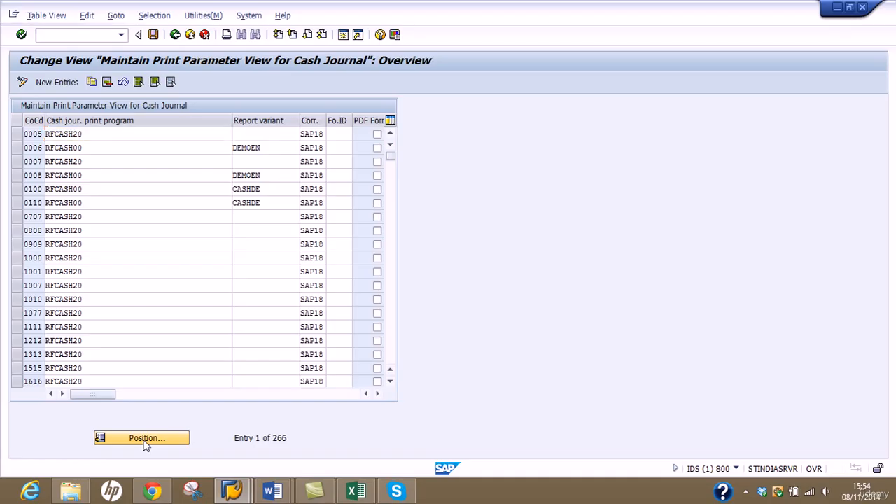
pyautogui.write('au01')
pyautogui.press('Return')
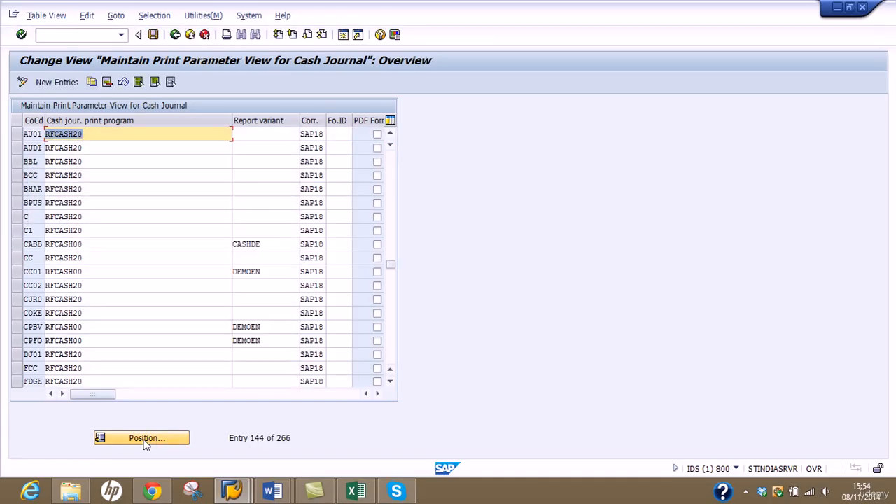
pyautogui.click(18, 134)
pyautogui.moveTo(92, 134); pyautogui.dragTo(46, 135)
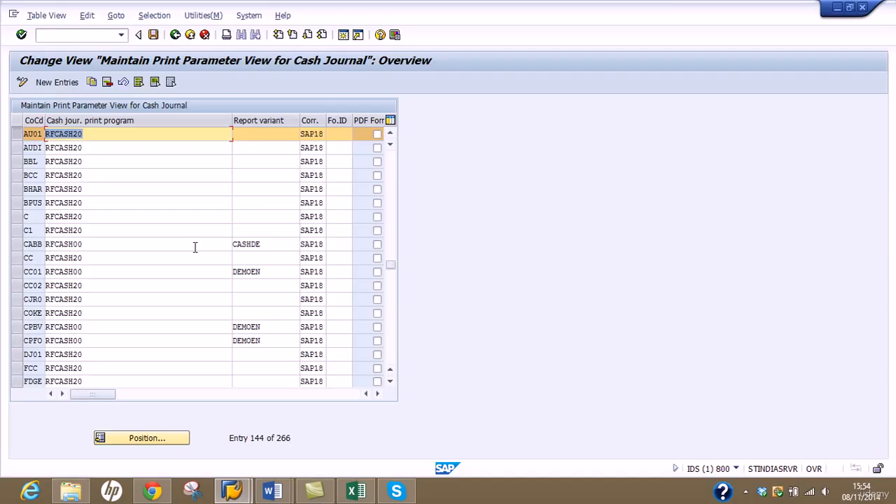
# Look up correspondence type SAP18 (Cash document) for AU01's entry, save the print parameters and return to the implementation guide.
pyautogui.click(308, 134)
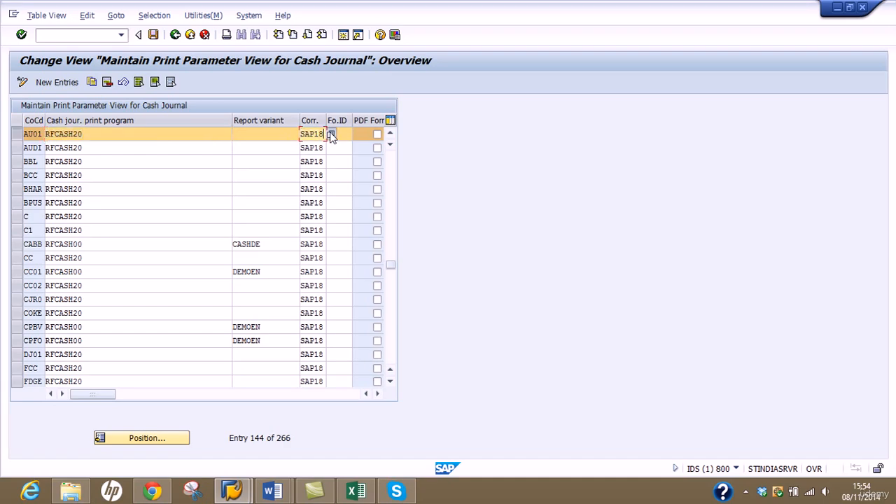
pyautogui.click(331, 134)
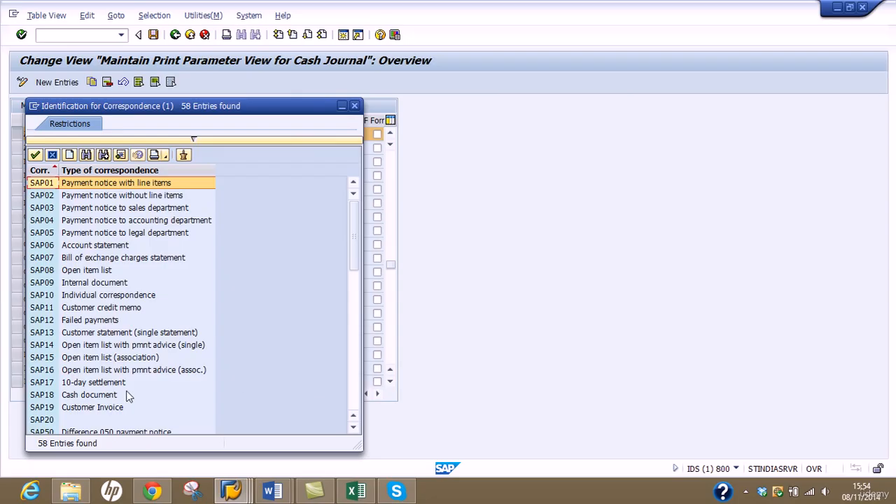
pyautogui.click(88, 395)
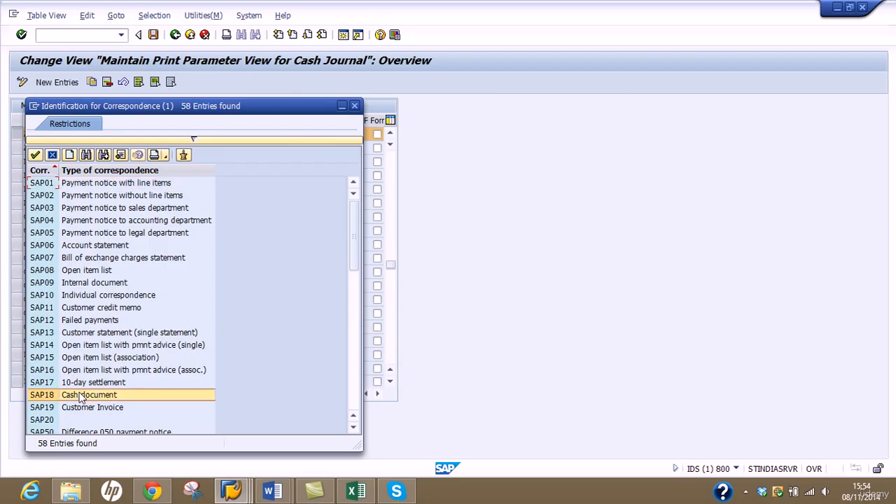
pyautogui.click(354, 106)
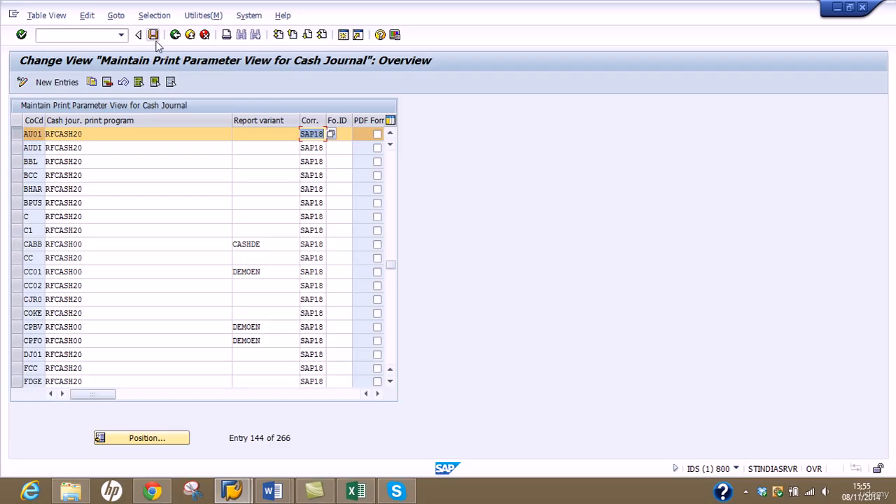
pyautogui.click(154, 35)
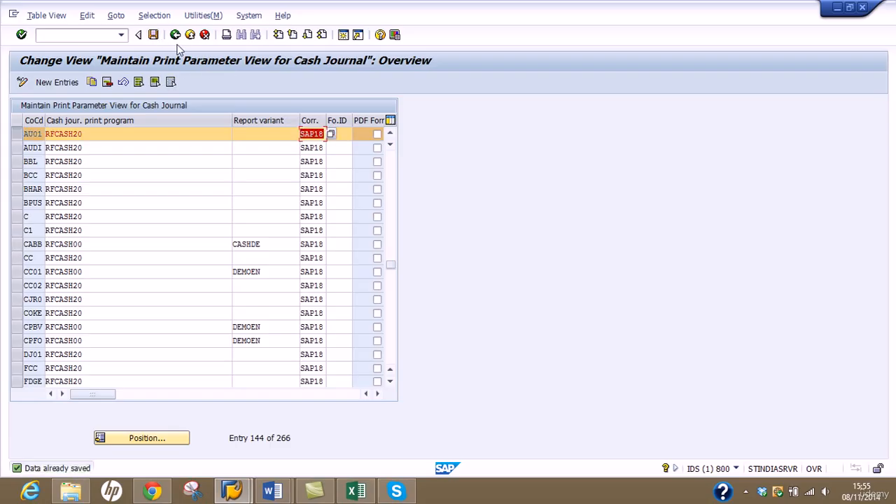
pyautogui.click(176, 35)
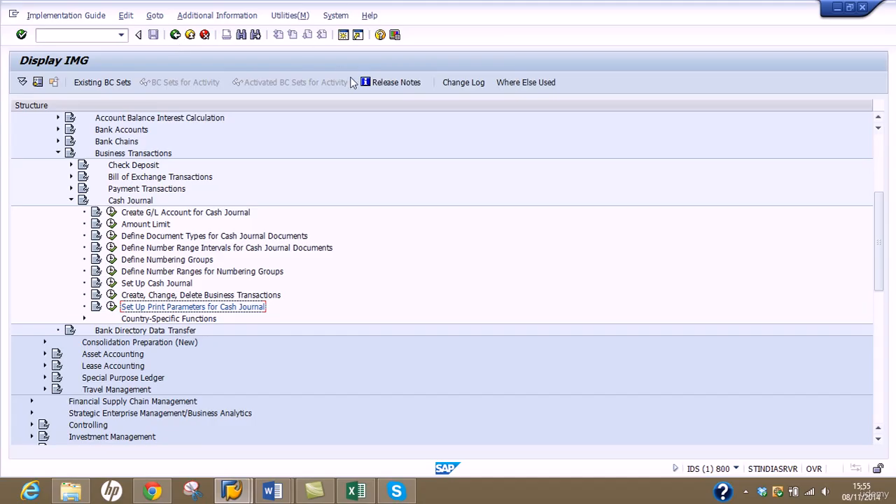
pyautogui.click(343, 38)
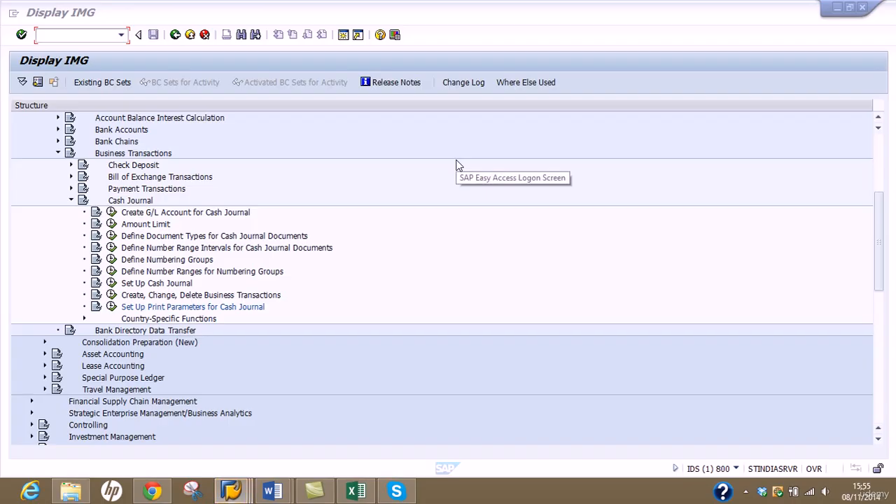
pyautogui.moveTo(228, 493)
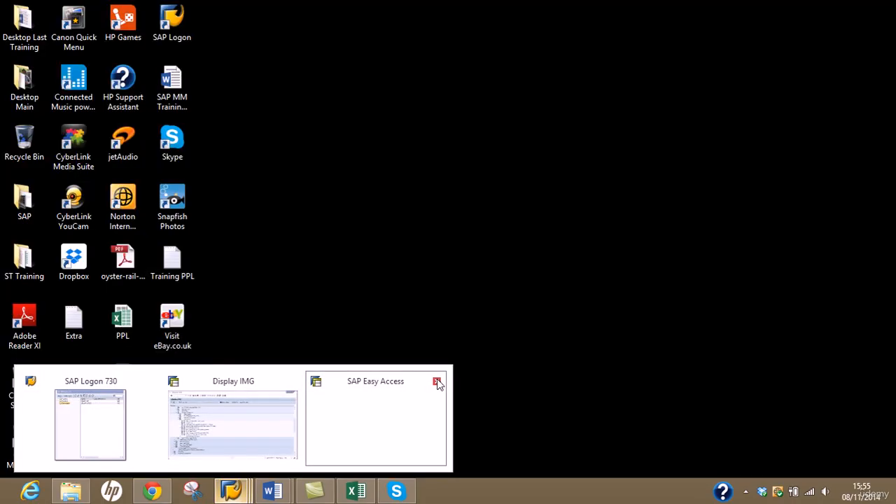
pyautogui.click(438, 381)
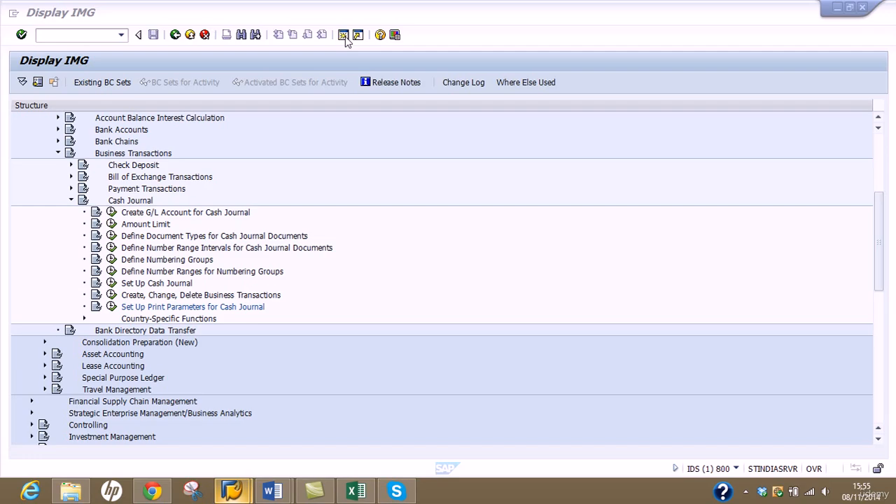
# Open a new session and locate FBCJ - Cash Journal under Accounting > Financial Accounting > Banks, in both Incomings and Outgoings.
pyautogui.click(343, 36)
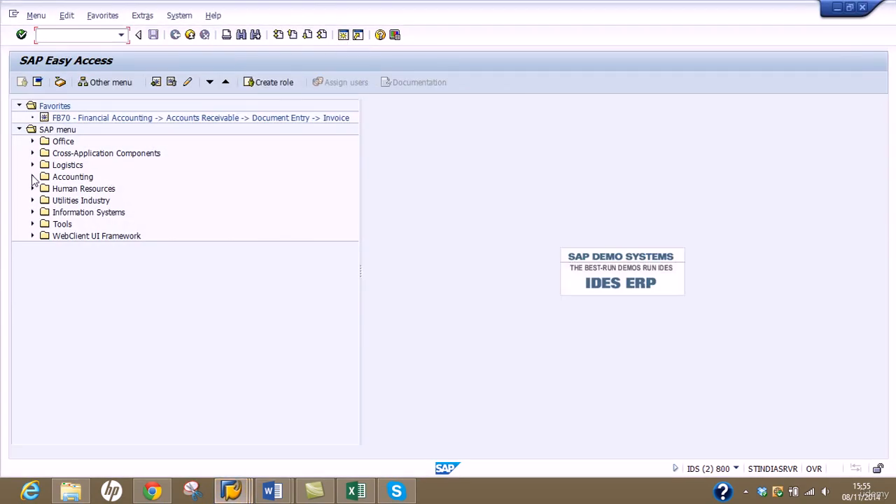
pyautogui.click(33, 178)
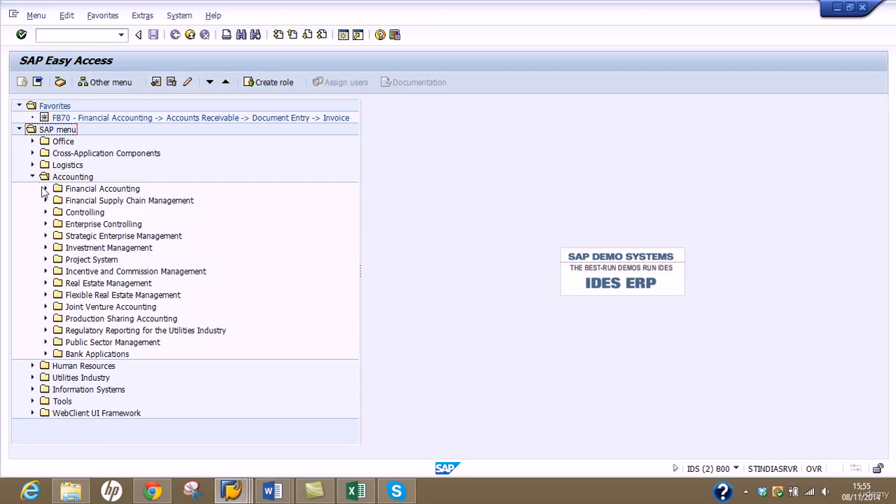
pyautogui.click(44, 189)
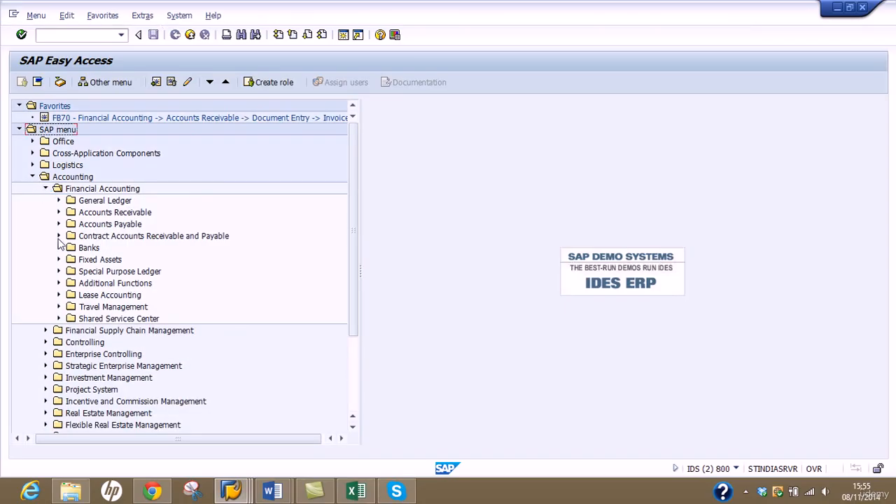
pyautogui.click(59, 249)
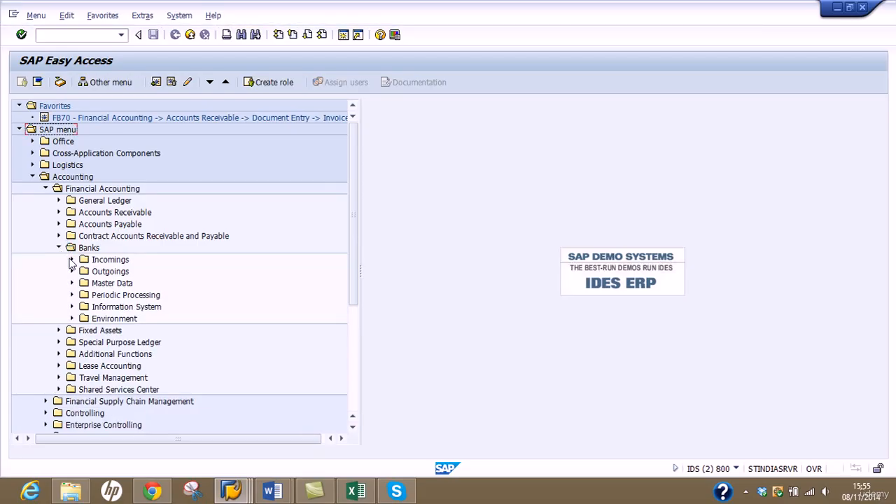
pyautogui.click(72, 259)
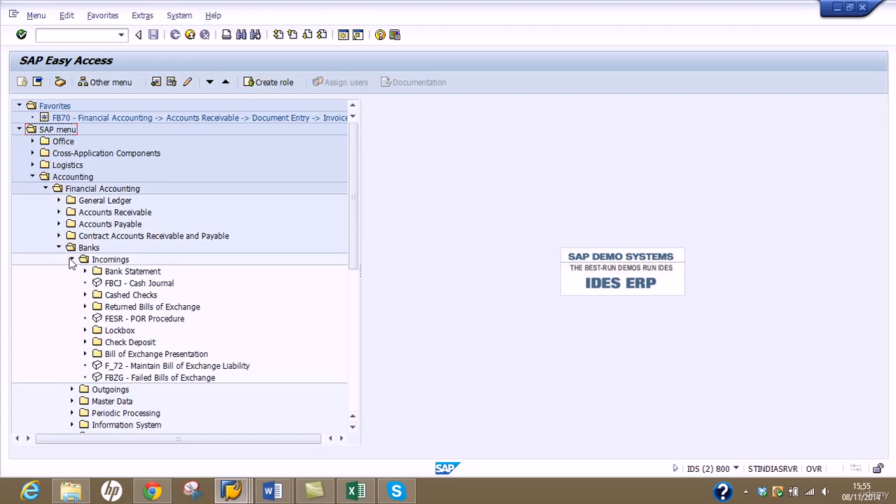
pyautogui.click(73, 391)
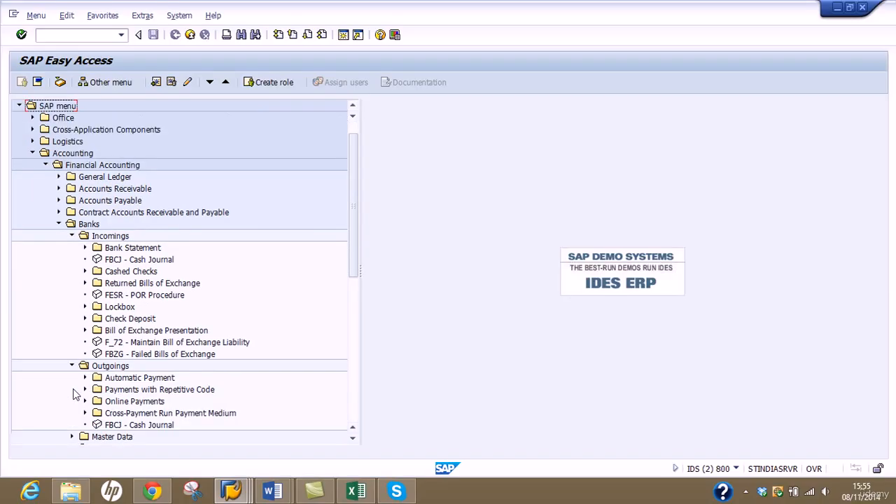
pyautogui.moveTo(352, 234); pyautogui.dragTo(353, 279)
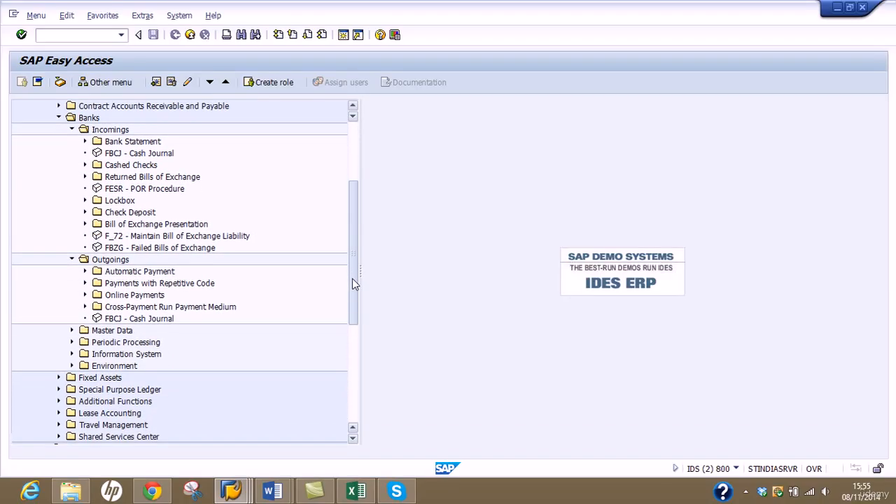
pyautogui.click(142, 154)
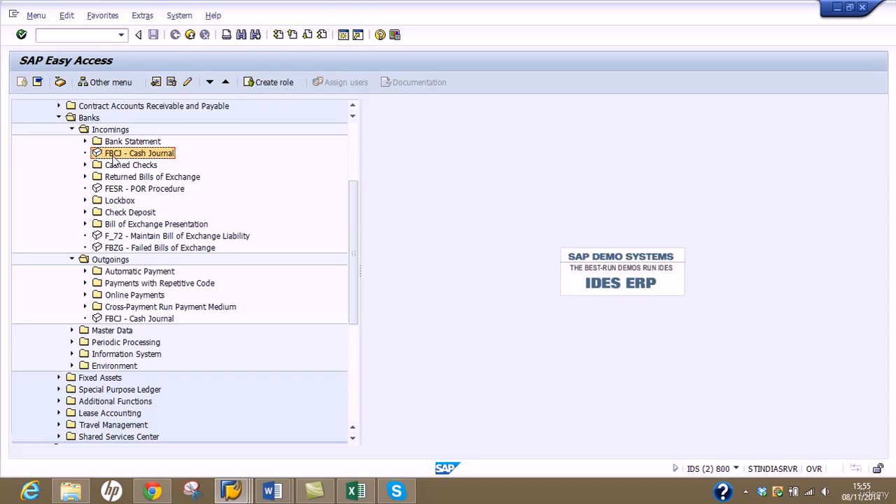
pyautogui.click(133, 320)
# Switch to the implementation guide session, open Create, Change, Delete Business Transactions and look up its transaction code in the session details.
pyautogui.click(231, 492)
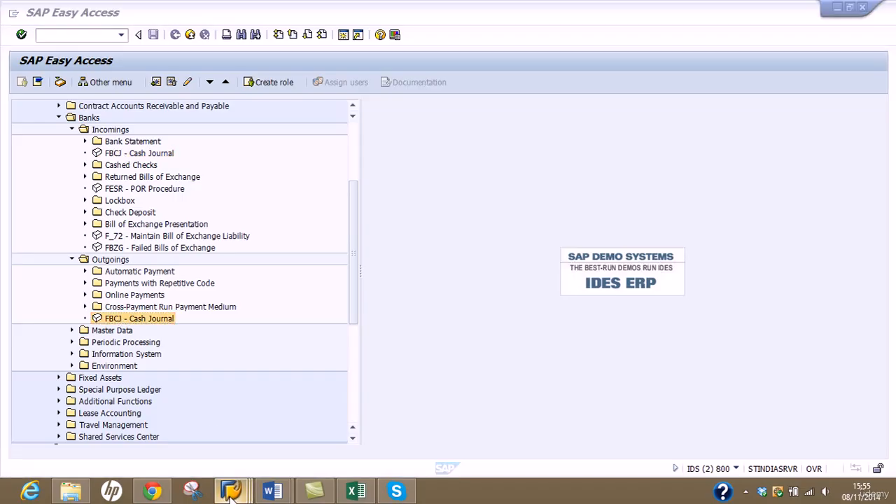
pyautogui.click(231, 449)
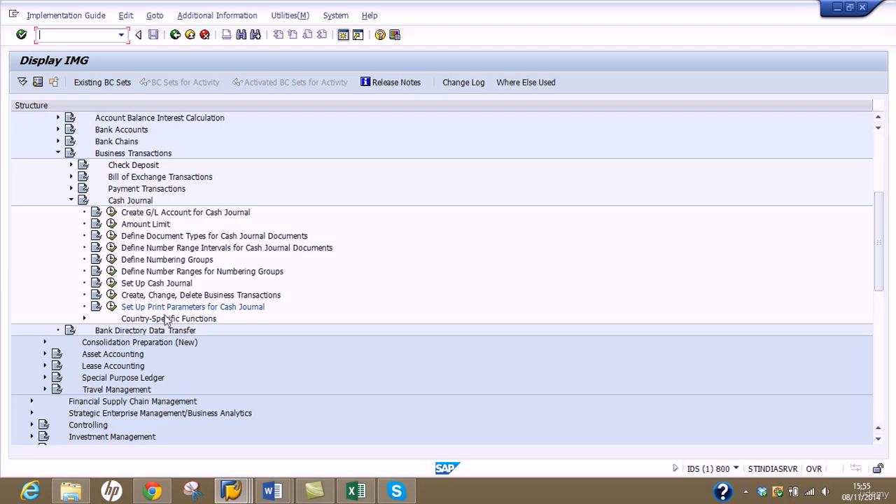
pyautogui.click(114, 296)
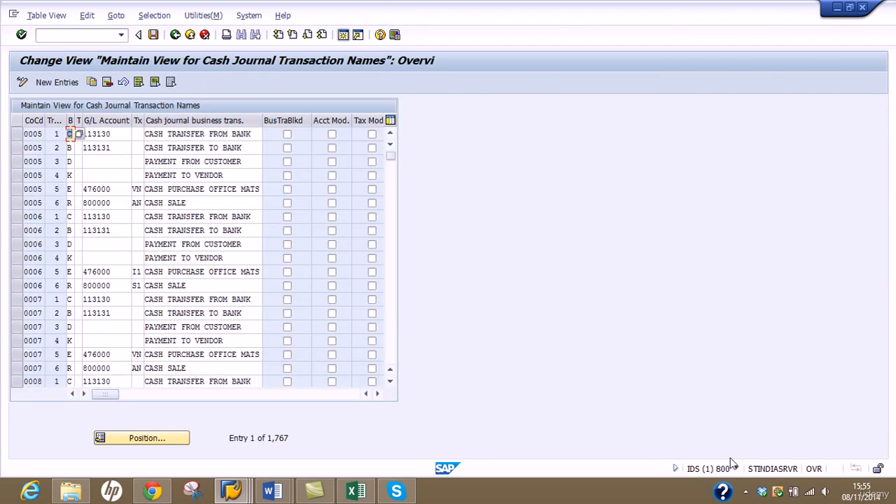
pyautogui.click(736, 469)
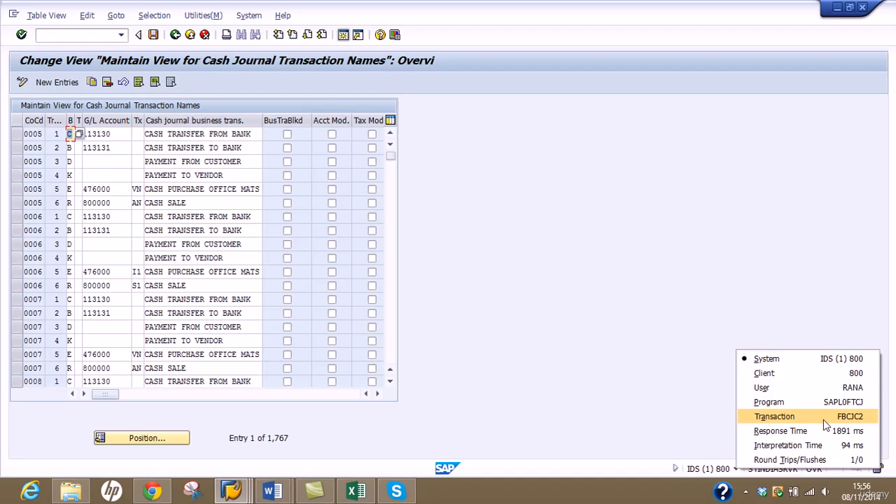
# Switch to the Training Notes workbook in Excel and enter "Cash Journal Transaction (Configuration)" in cell B172.
pyautogui.click(355, 495)
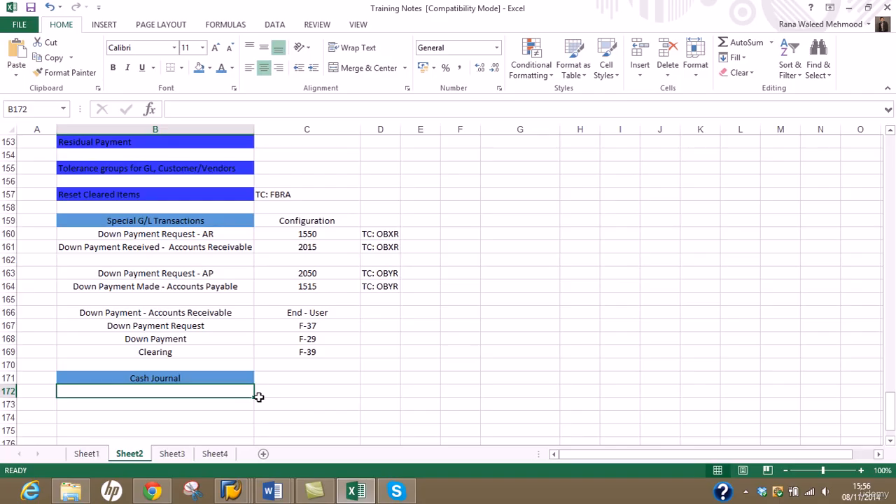
pyautogui.write('ca')
pyautogui.press('BackSpace')
pyautogui.press('BackSpace')
pyautogui.press('BackSpace')
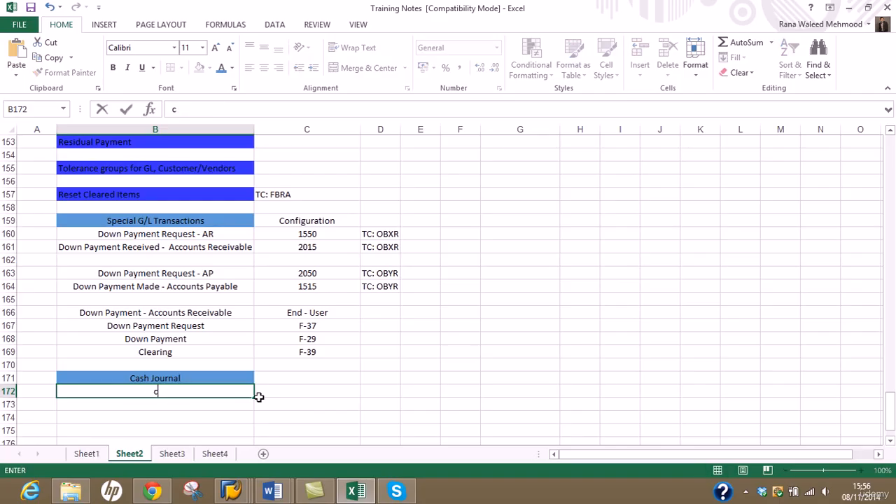
pyautogui.write('Cash Journal Tra')
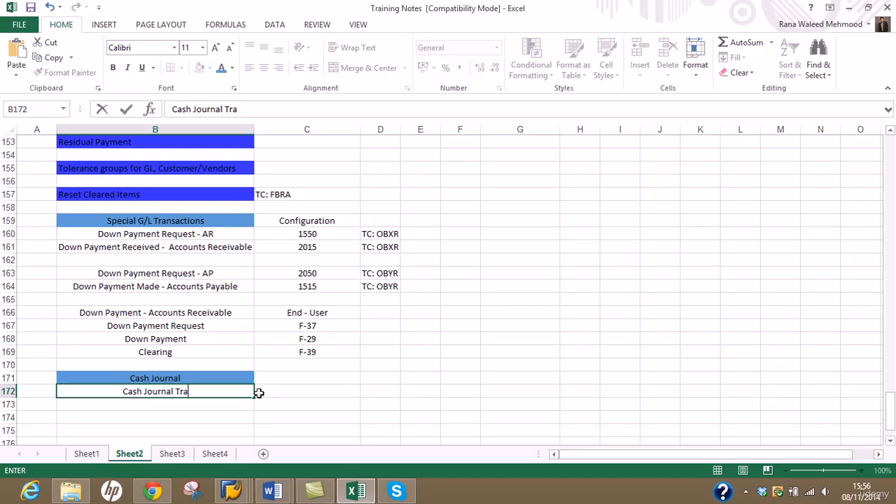
pyautogui.write('nsaction (')
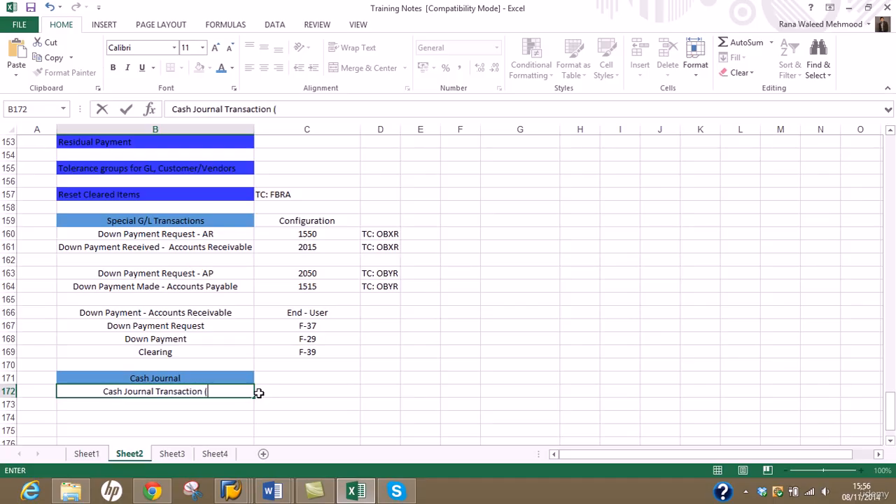
pyautogui.write('Configurt')
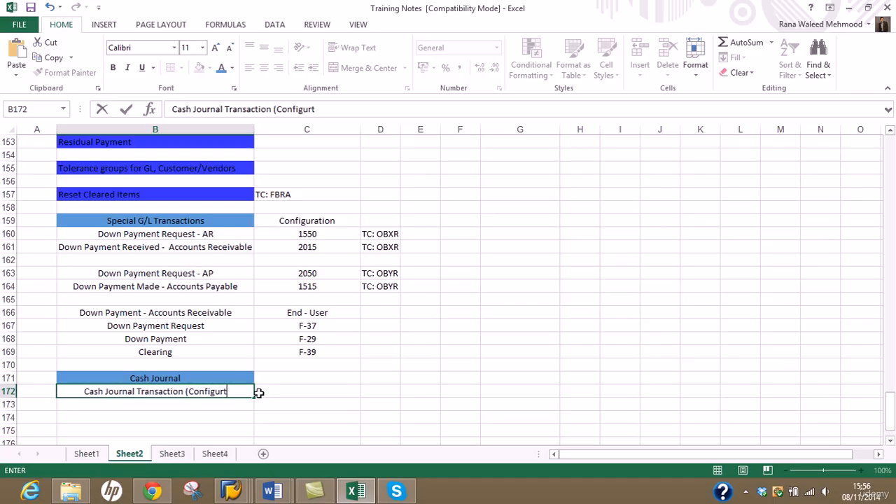
pyautogui.press('BackSpace')
pyautogui.write('ation)')
# Record transaction code FBCJC2 in cell C172 beside the configuration entry.
pyautogui.press('Tab')
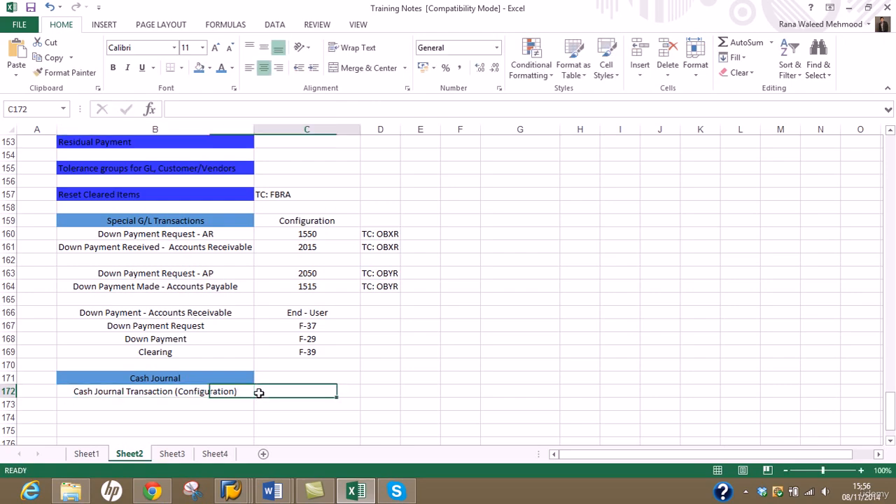
pyautogui.write('FBCJ')
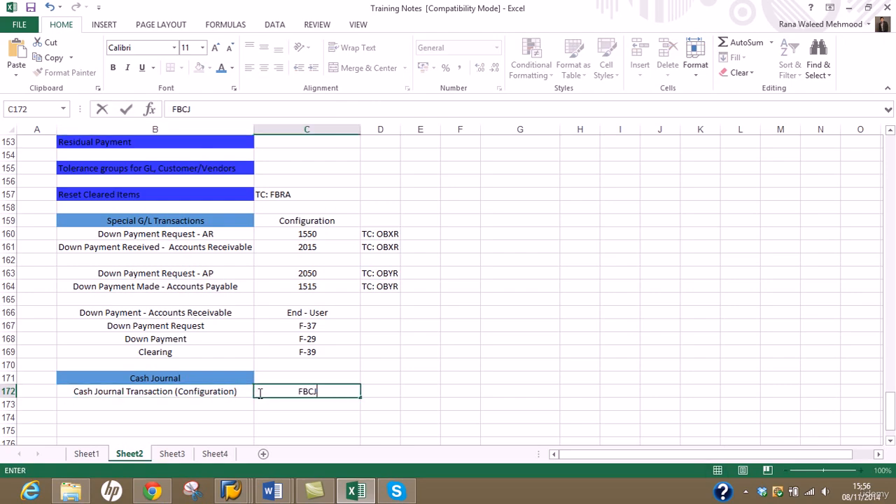
pyautogui.write('C2')
pyautogui.press('Return')
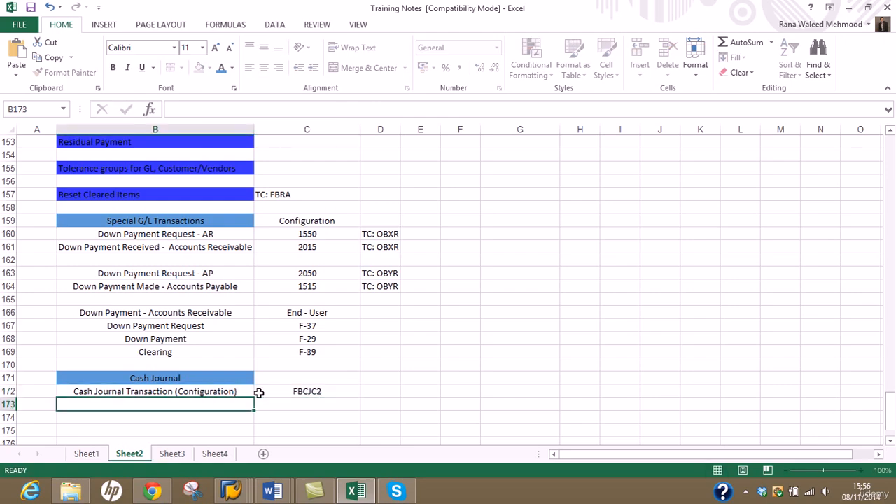
# Enter the label "Cash Journal (End-User)" in cell B173.
pyautogui.press('Return')
pyautogui.press('Up')
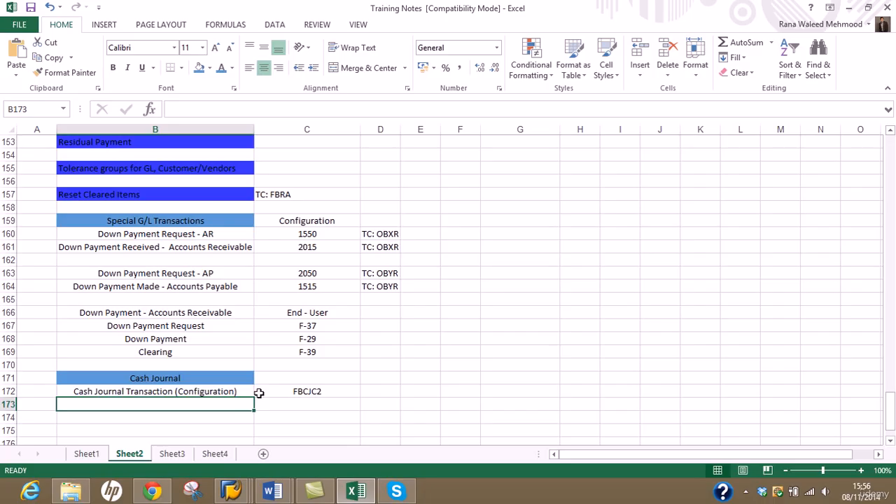
pyautogui.write('Cash Jounr')
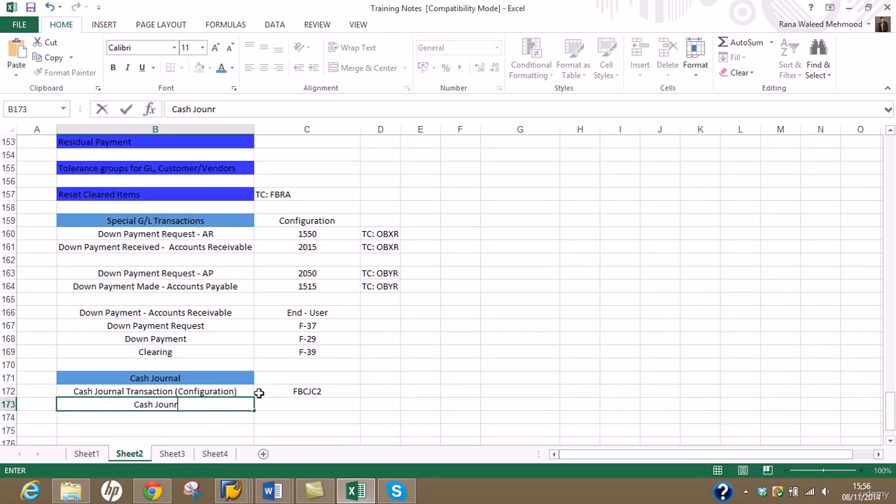
pyautogui.write('al')
pyautogui.press('BackSpace')
pyautogui.press('BackSpace')
pyautogui.press('BackSpace')
pyautogui.write('rnal (E')
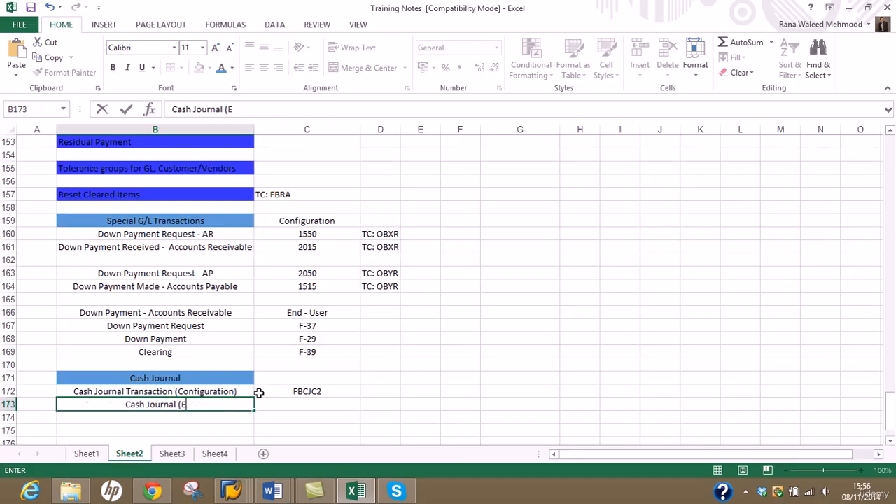
pyautogui.write('nd-User')
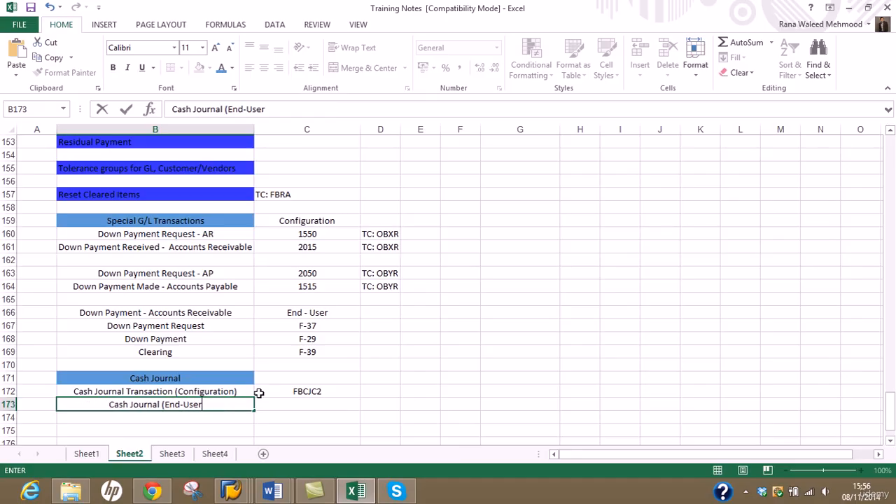
pyautogui.write(')')
# Record transaction code FBCJ in cell C173 beside the end-user entry.
pyautogui.press('Tab')
pyautogui.write('G')
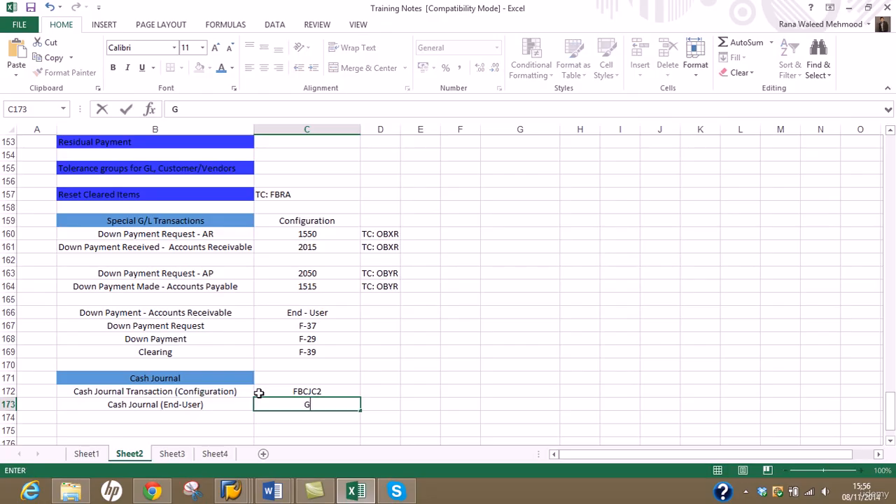
pyautogui.press('BackSpace')
pyautogui.write('FB')
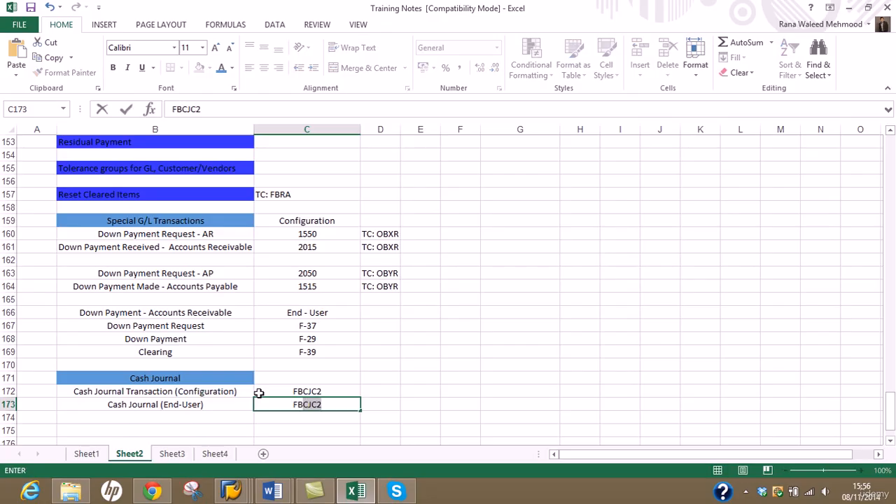
pyautogui.write('CJ')
pyautogui.press('BackSpace')
pyautogui.press('Return')
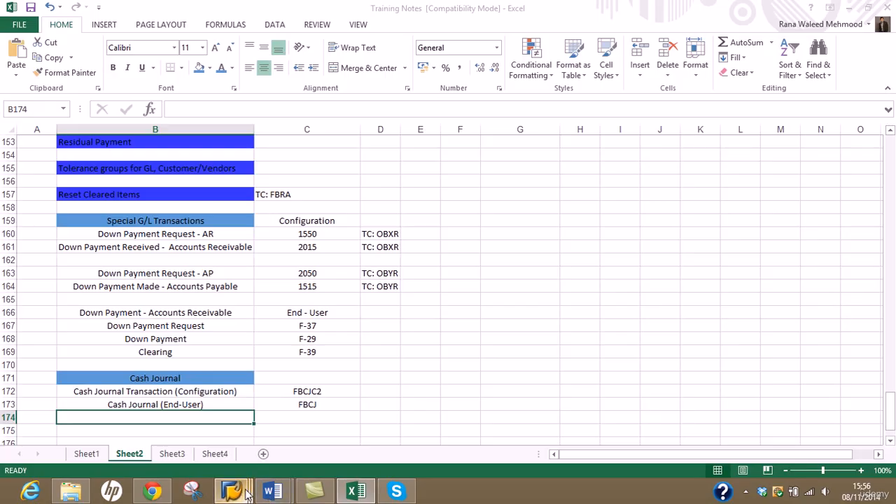
# Switch to the SAP Easy Access session and open the FBCJ Cash Journal transaction under Incomings, keeping company code AU01.
pyautogui.moveTo(232, 492)
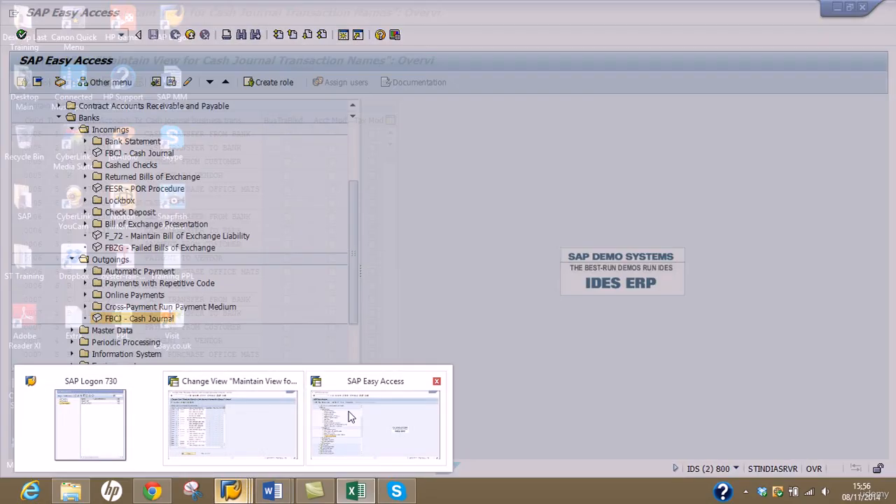
pyautogui.click(350, 414)
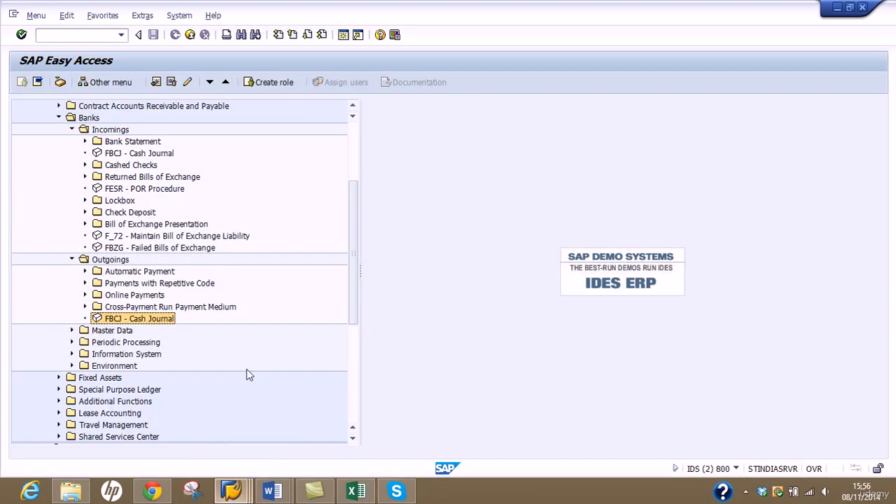
pyautogui.click(119, 158)
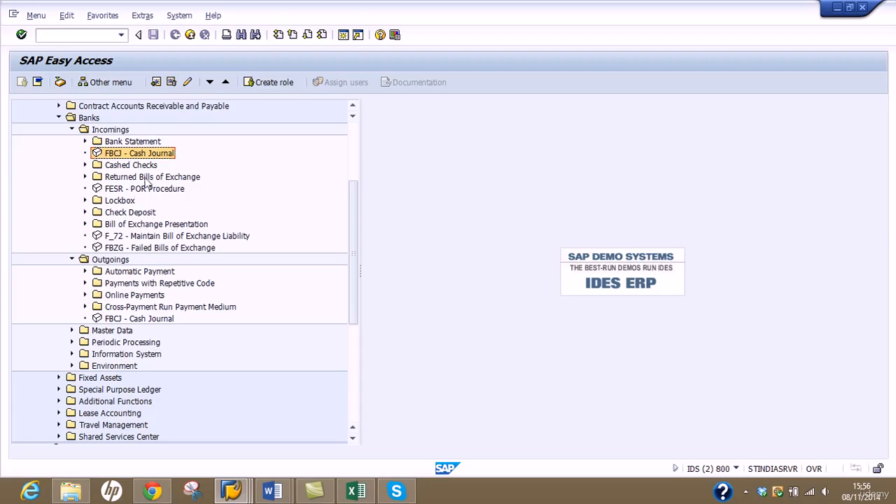
pyautogui.doubleClick(126, 156)
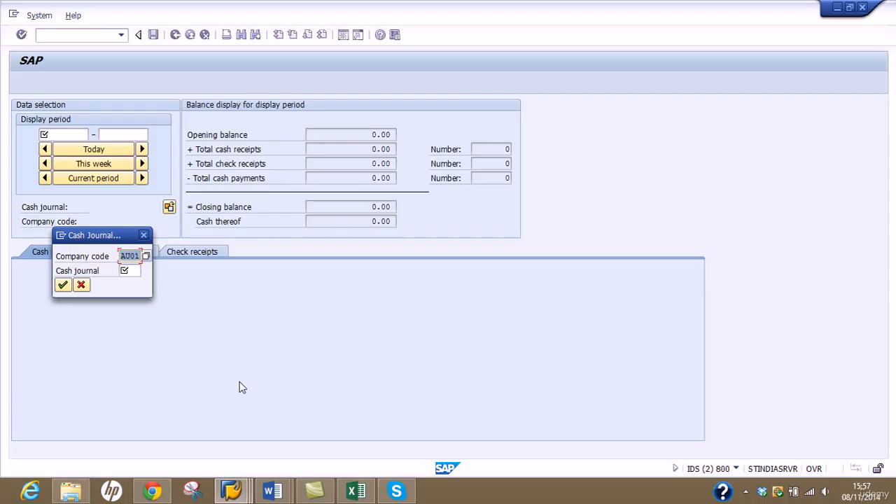
pyautogui.press('Tab')
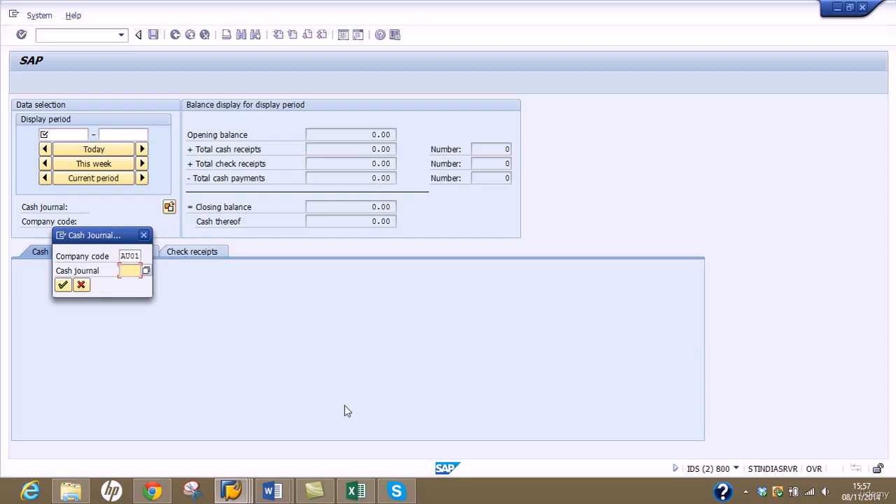
# Switch to the Training Notes workbook in Excel and move the "Cash Journal (End-User)" entry with its FBCJ code down to row 174.
pyautogui.click(356, 490)
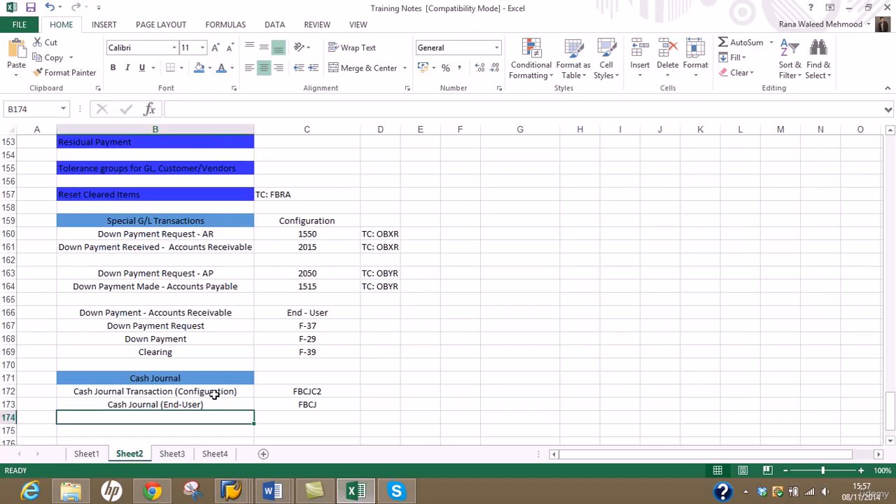
pyautogui.moveTo(210, 402); pyautogui.dragTo(296, 404)
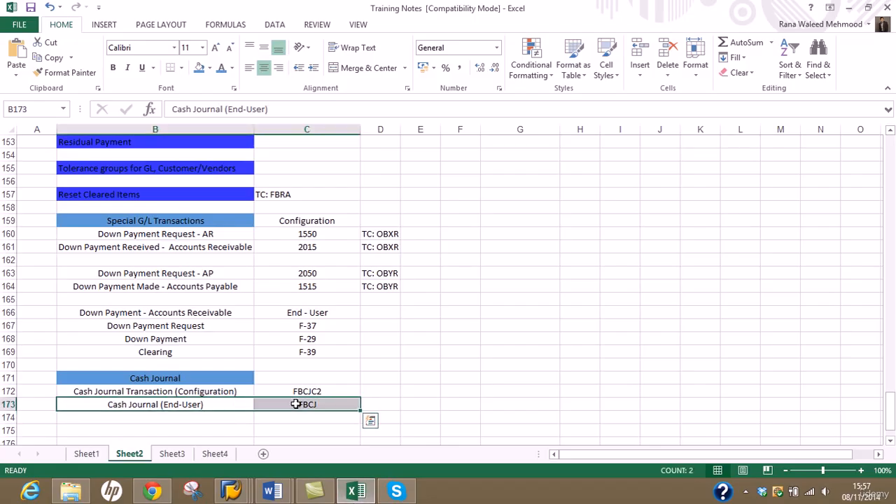
pyautogui.hotkey('ctrl', 'x')
pyautogui.click(214, 421)
pyautogui.hotkey('ctrl', 'v')
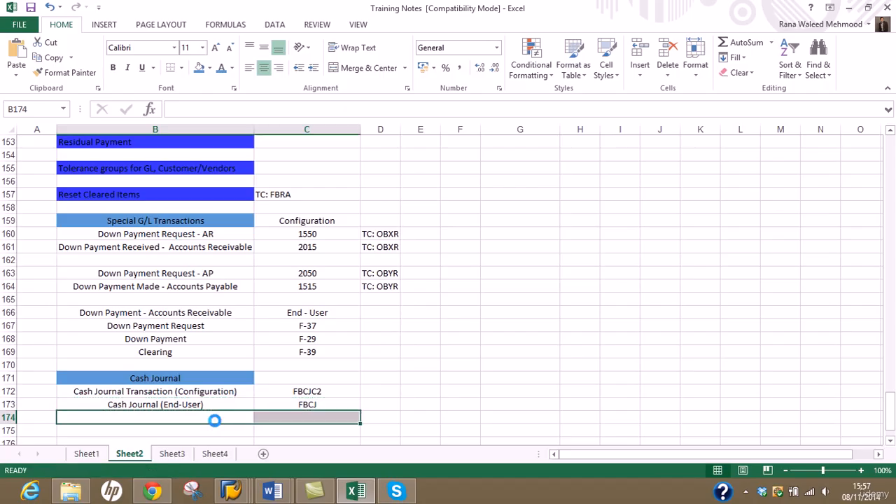
# Enter the label "Cash Journal" in cell B173 and the journal identifier AUC1 beside it in cell C173.
pyautogui.click(201, 403)
pyautogui.write('C')
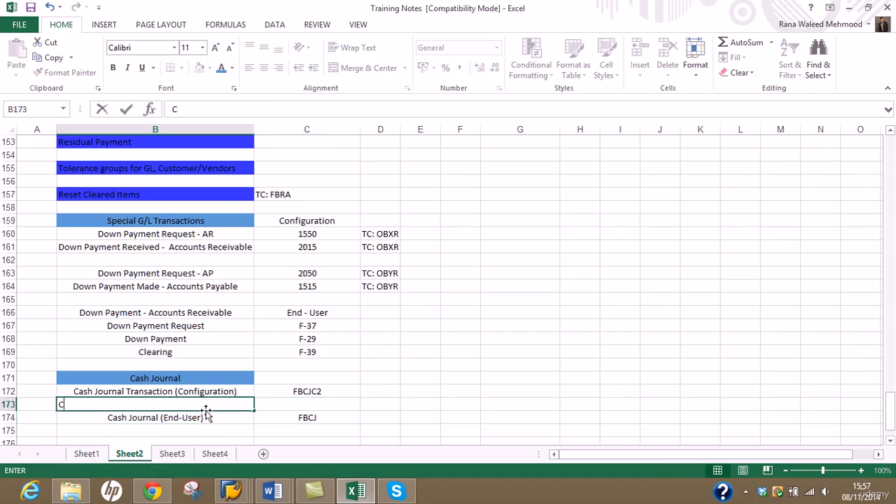
pyautogui.write('asj')
pyautogui.press('BackSpace')
pyautogui.write('h')
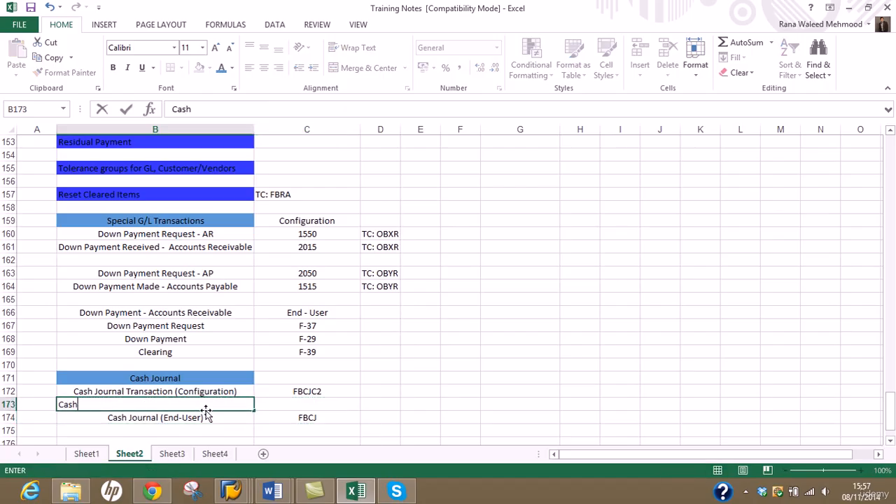
pyautogui.write(' Jounral')
pyautogui.press('BackSpace')
pyautogui.press('BackSpace')
pyautogui.press('BackSpace')
pyautogui.press('BackSpace')
pyautogui.write('rnal')
pyautogui.press('Tab')
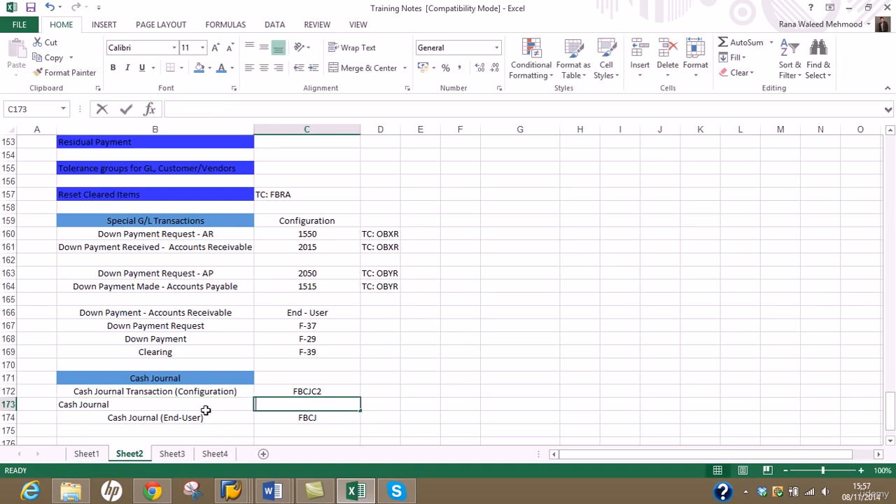
pyautogui.write('AUC1')
pyautogui.press('Return')
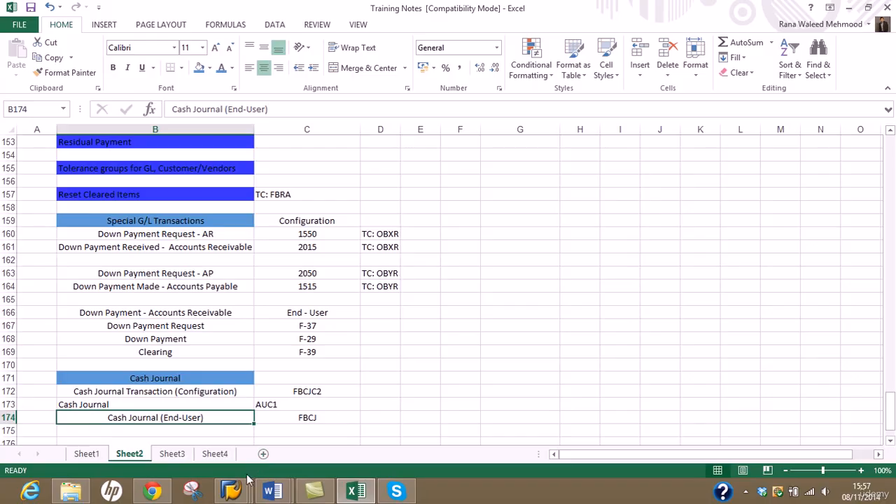
# Switch back to the SAP cash journal session and open cash journal AUC1 for company code AU01.
pyautogui.moveTo(244, 494)
pyautogui.click(384, 400)
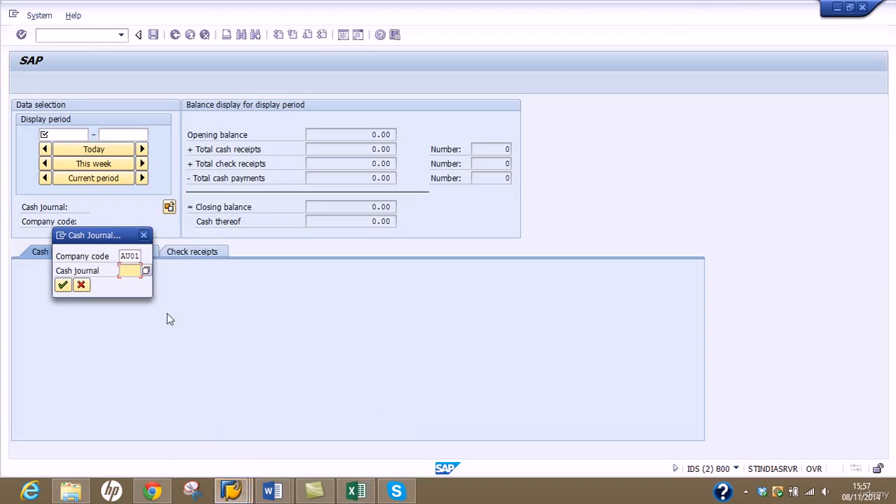
pyautogui.write('1UC1')
pyautogui.click(63, 286)
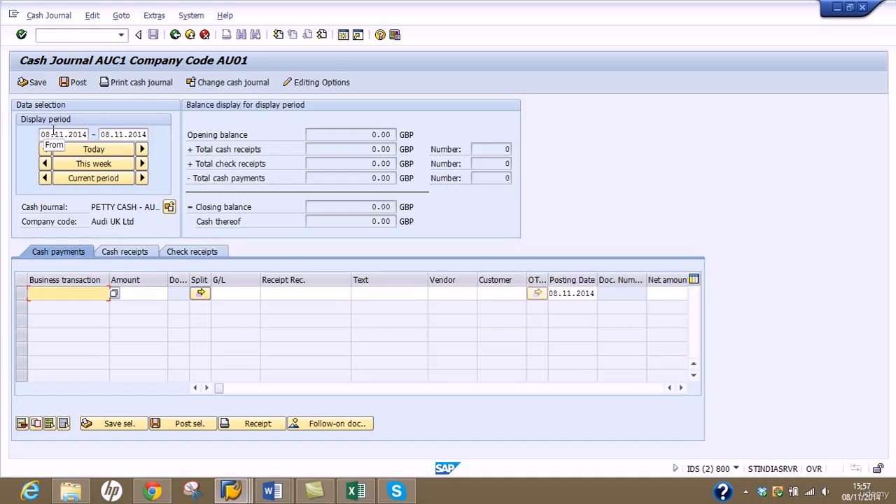
# Set the display period to this week, 03.11.2014 to 09.11.2014, and review the opening and closing balances.
pyautogui.click(83, 149)
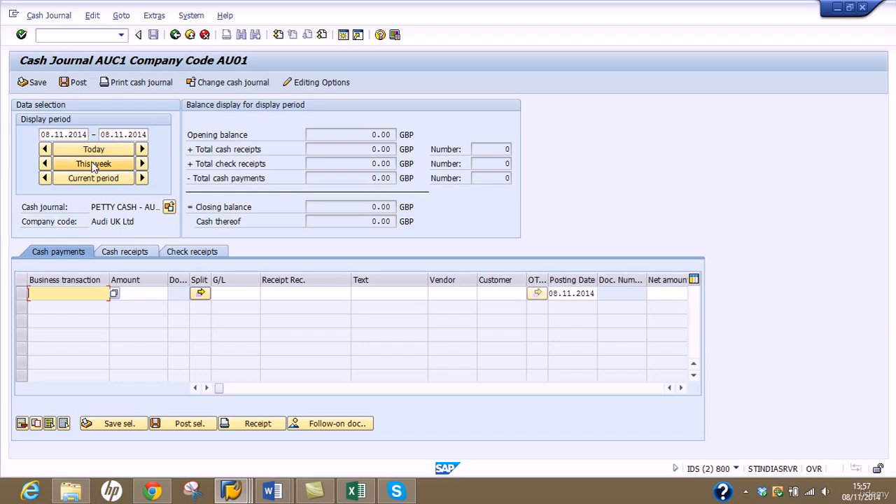
pyautogui.click(93, 165)
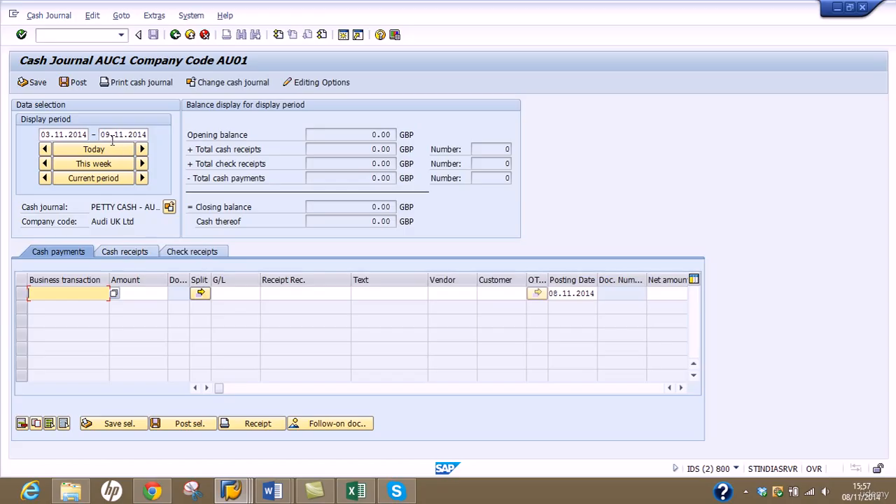
pyautogui.click(105, 179)
pyautogui.click(118, 163)
pyautogui.moveTo(370, 135); pyautogui.dragTo(404, 137)
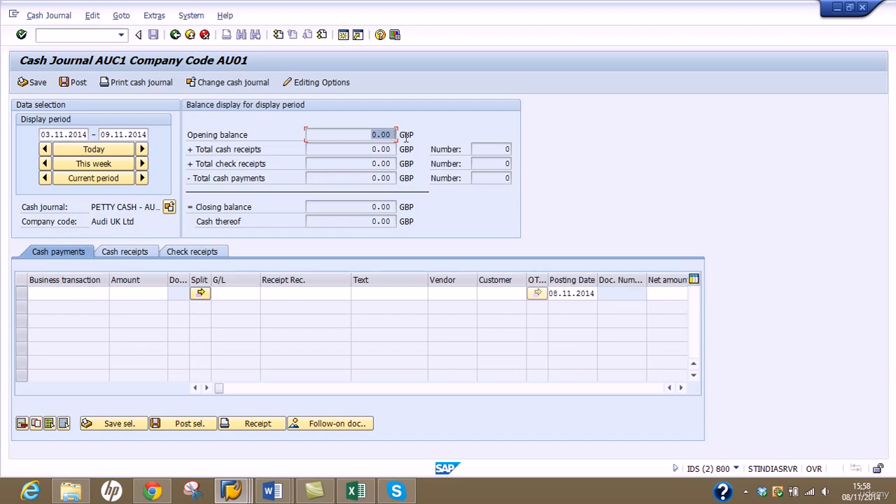
pyautogui.moveTo(362, 209); pyautogui.dragTo(478, 212)
# Add a cash receipt line with the business transaction CASH TRANSFER FROM BANK and an amount of 1000.
pyautogui.click(129, 252)
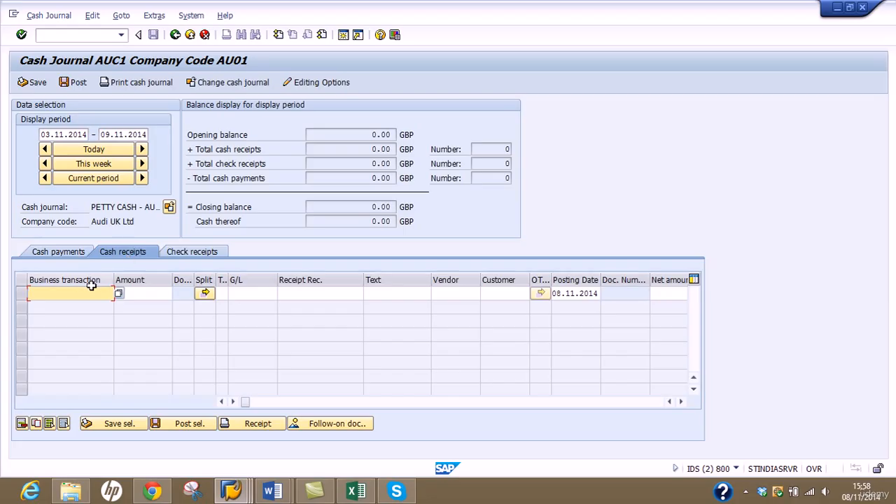
pyautogui.click(118, 294)
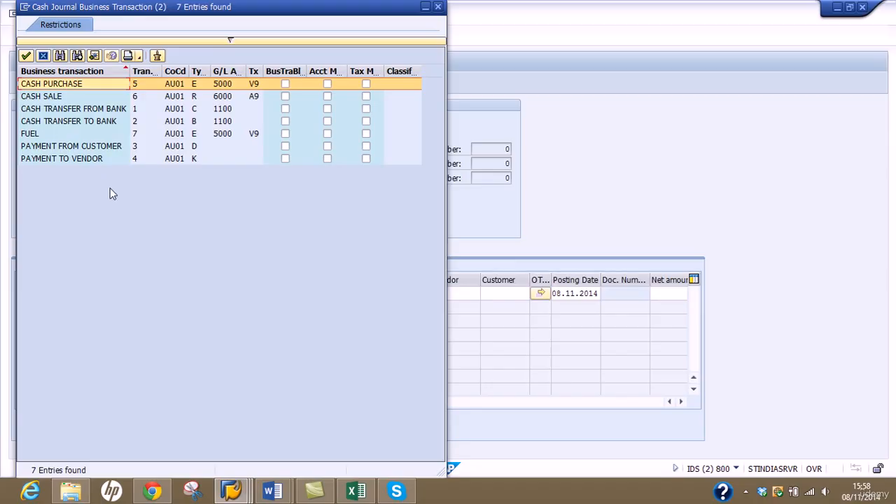
pyautogui.click(77, 112)
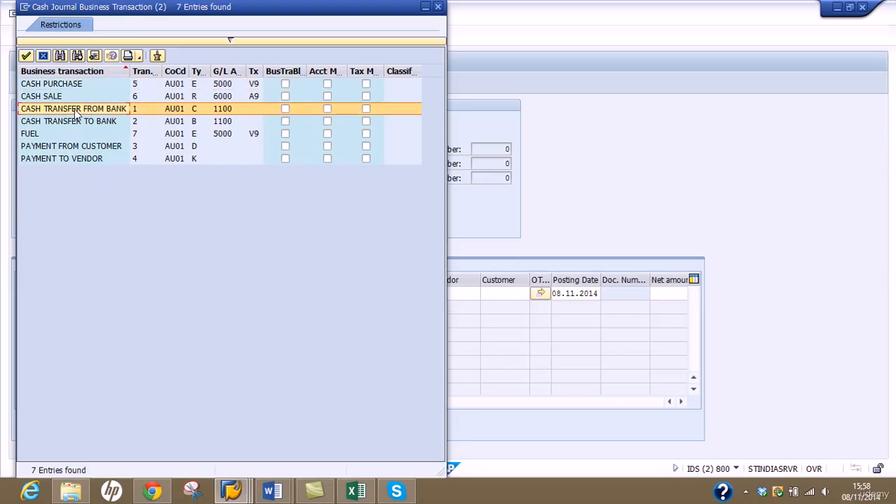
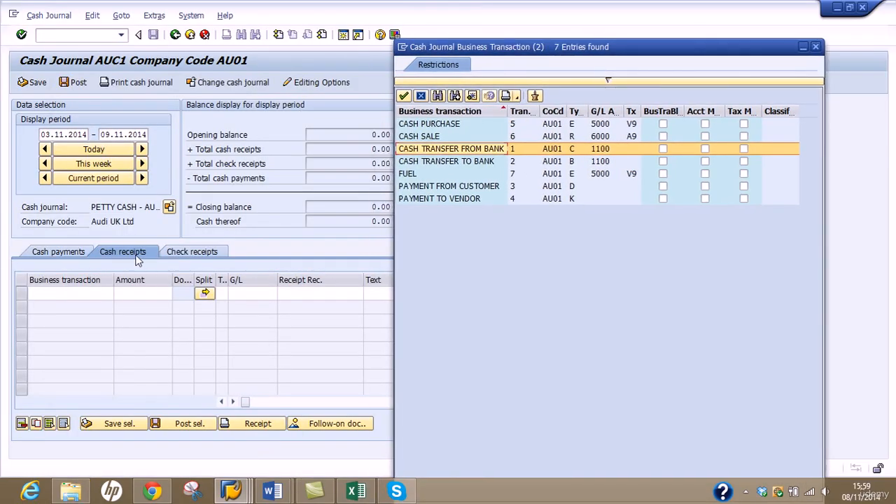
pyautogui.doubleClick(495, 152)
pyautogui.click(159, 293)
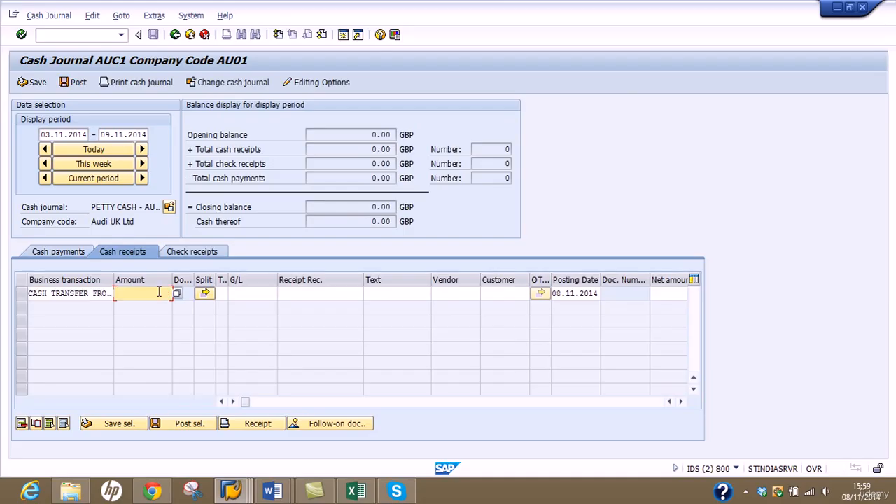
pyautogui.write('1000')
pyautogui.press('Return')
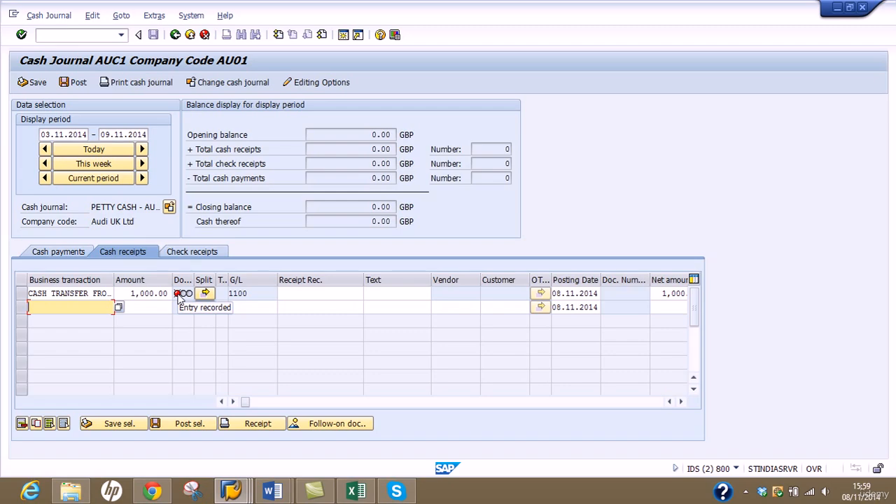
# Add a second cash receipt line with the business transaction CASH SALE and an amount of 500.
pyautogui.click(119, 308)
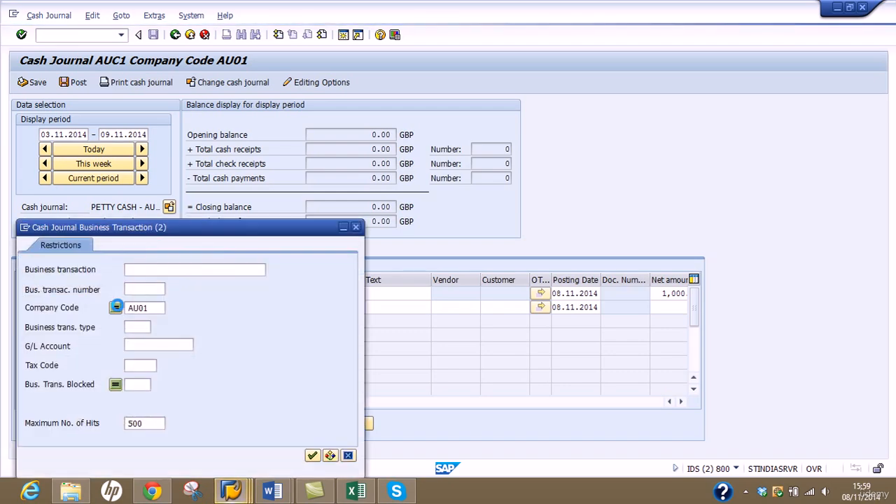
pyautogui.click(312, 456)
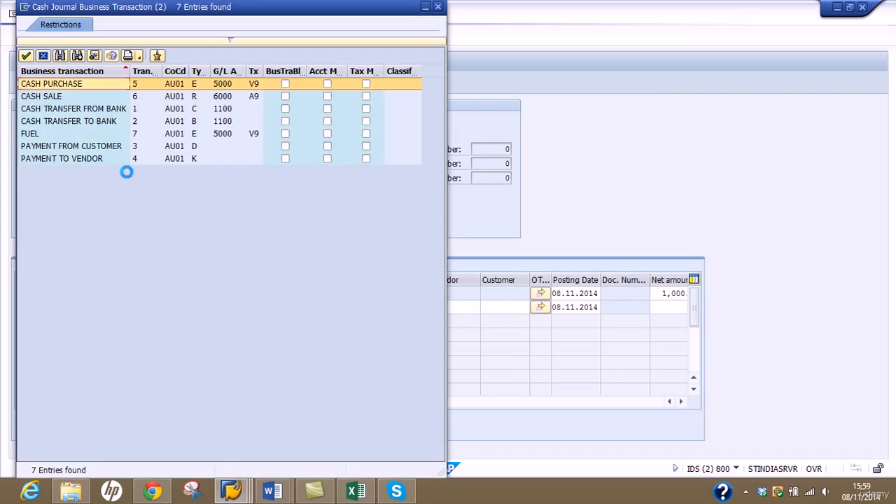
pyautogui.click(25, 98)
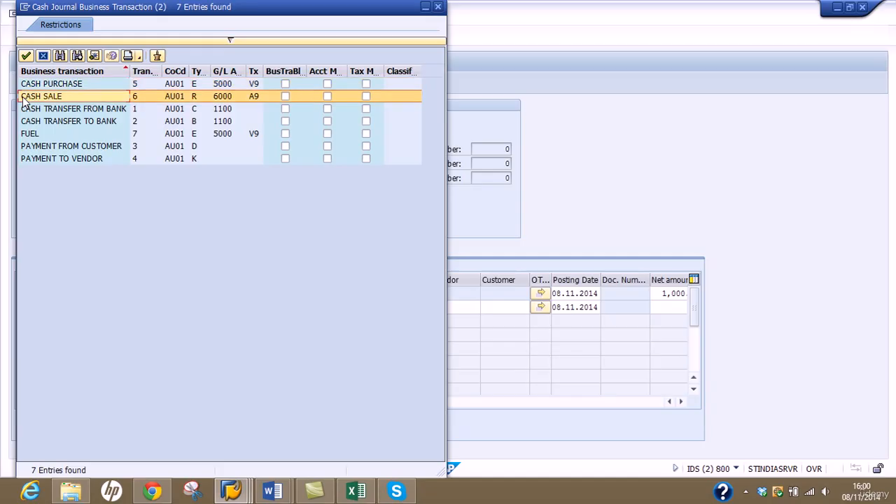
pyautogui.doubleClick(24, 98)
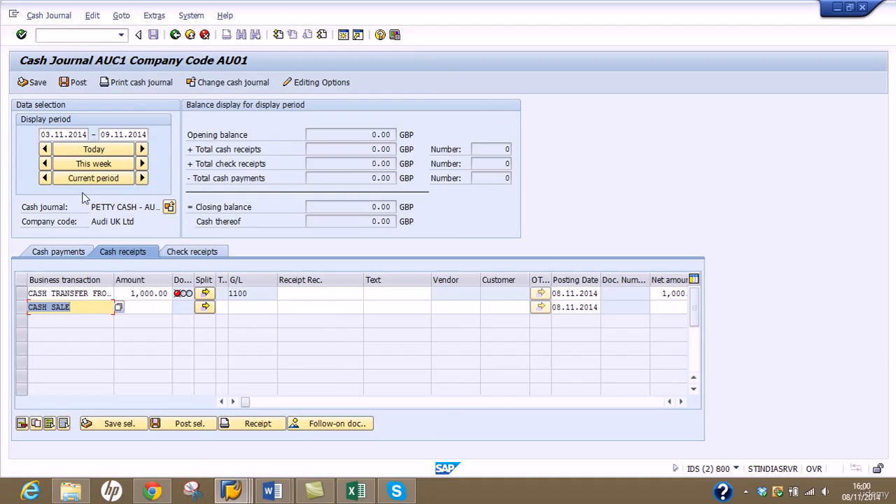
pyautogui.click(155, 311)
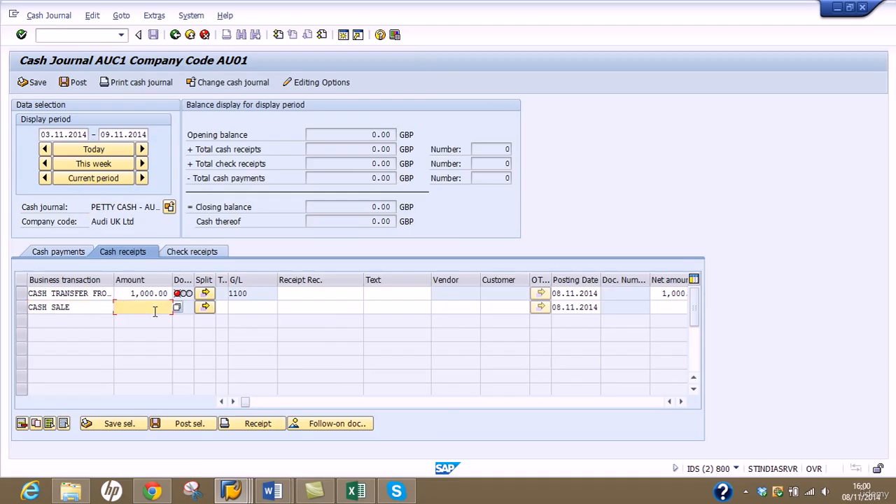
pyautogui.write('500')
pyautogui.press('Return')
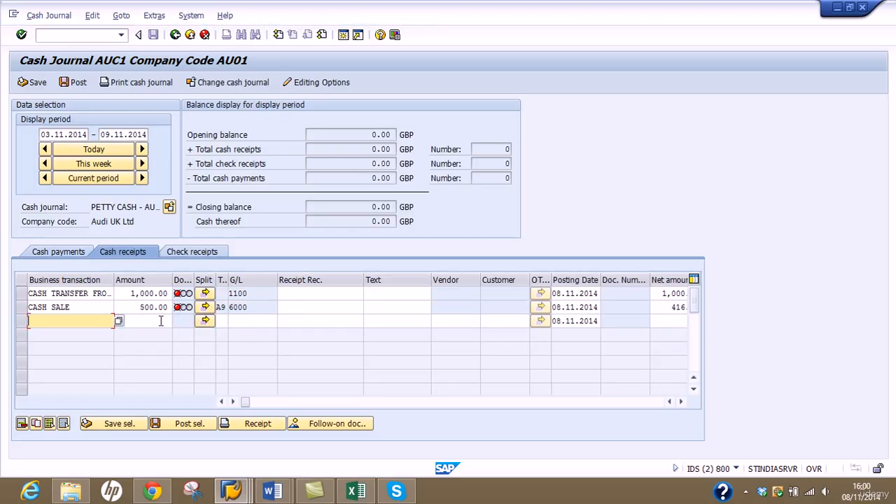
# Add a third cash receipt line with the business transaction PAYMENT FROM CUSTOMER and an amount of 500.
pyautogui.click(119, 321)
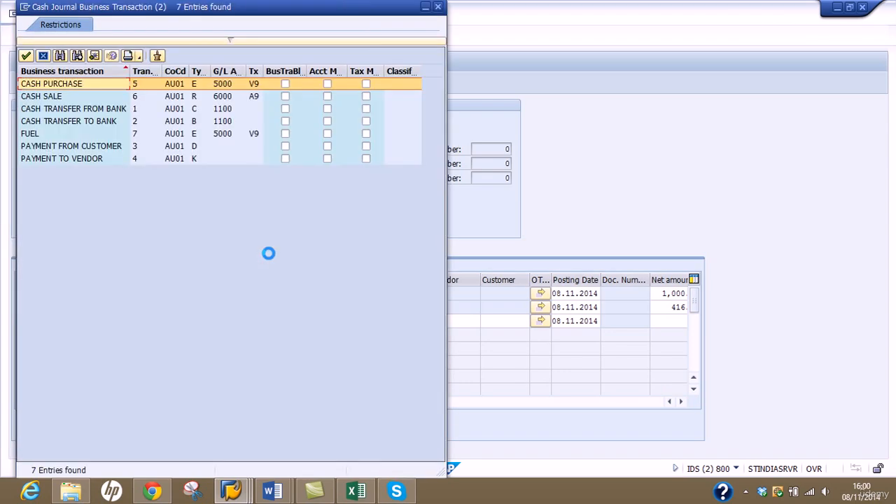
pyautogui.click(100, 148)
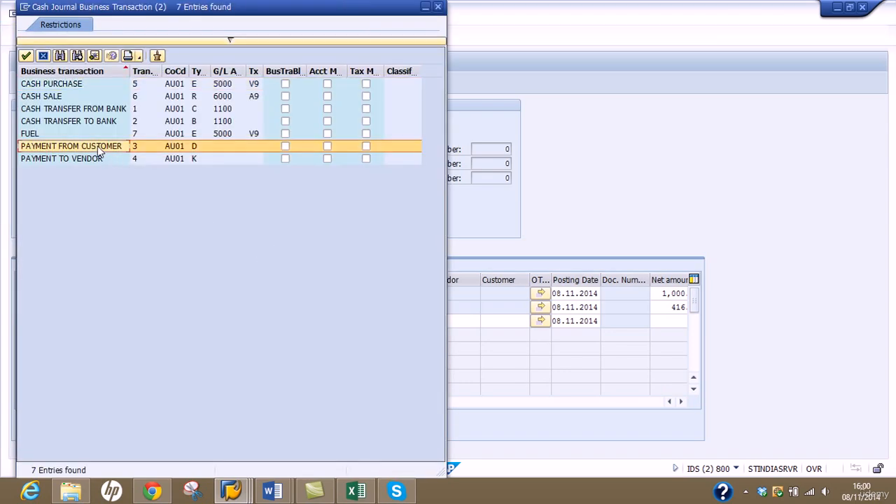
pyautogui.doubleClick(99, 148)
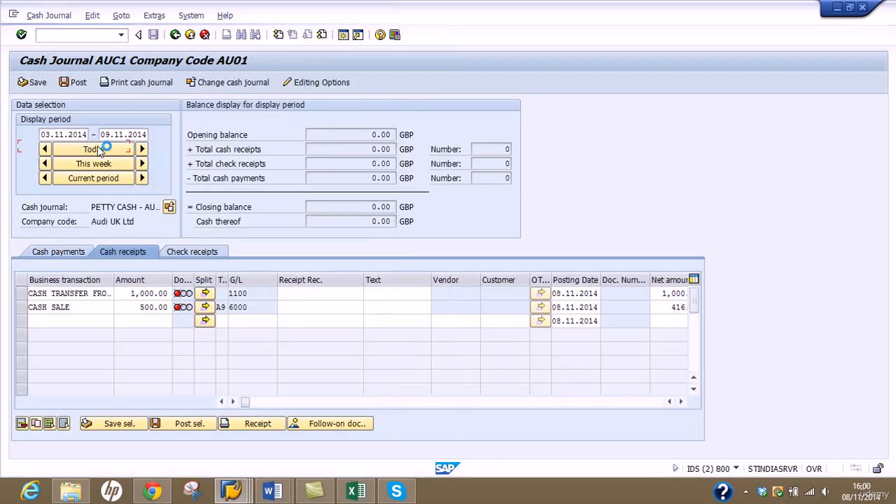
pyautogui.click(148, 320)
pyautogui.write('500')
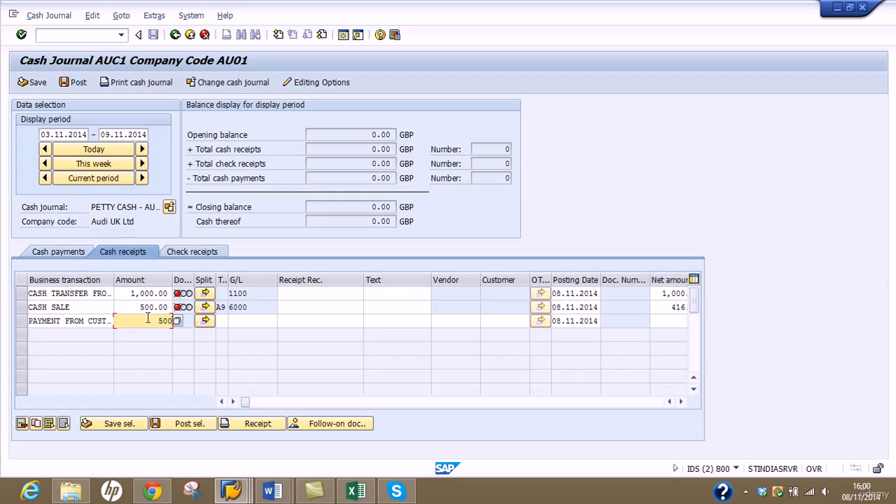
pyautogui.press('Return')
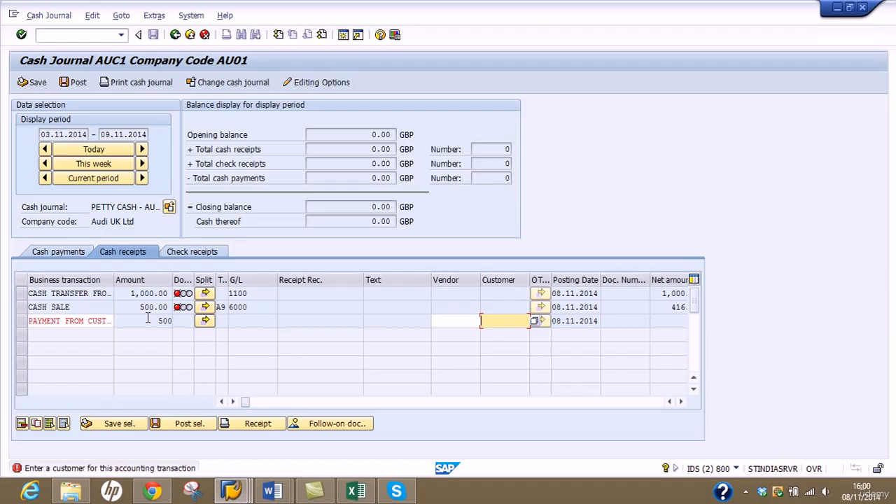
# Look up the customers of company code AU01 and assign the unnamed one-time customer account to the customer payment line.
pyautogui.click(534, 322)
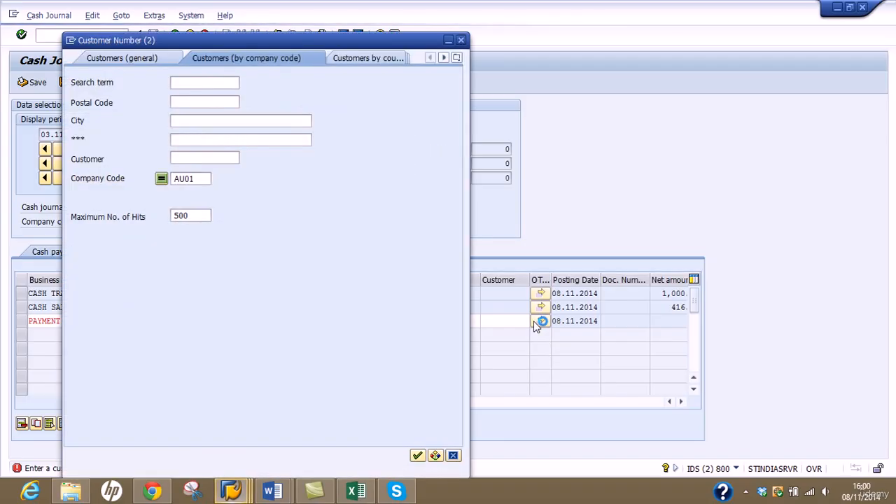
pyautogui.press('Return')
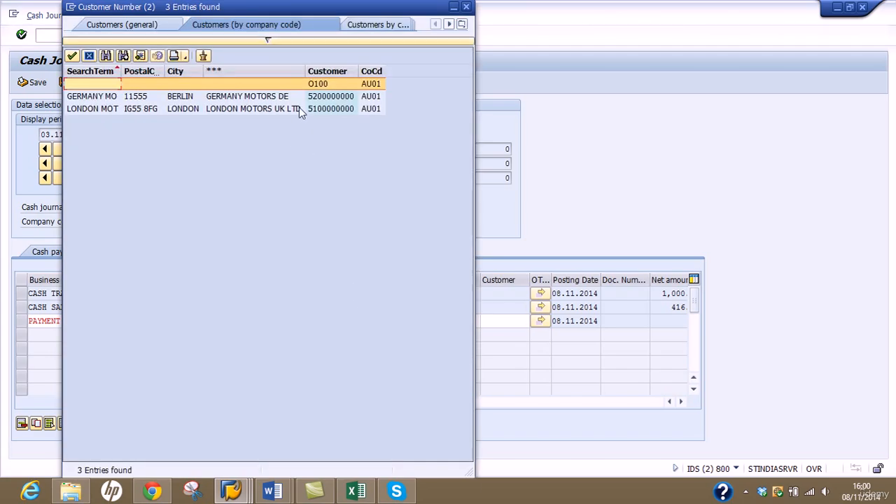
pyautogui.click(298, 111)
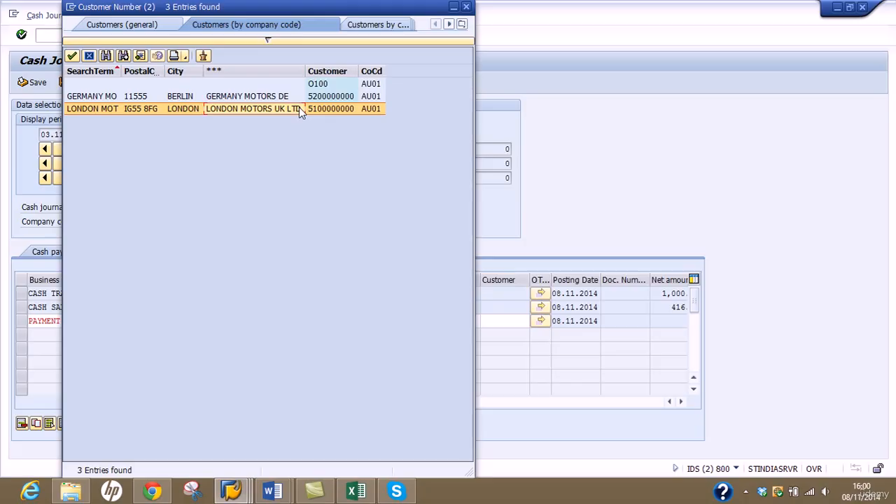
pyautogui.click(309, 85)
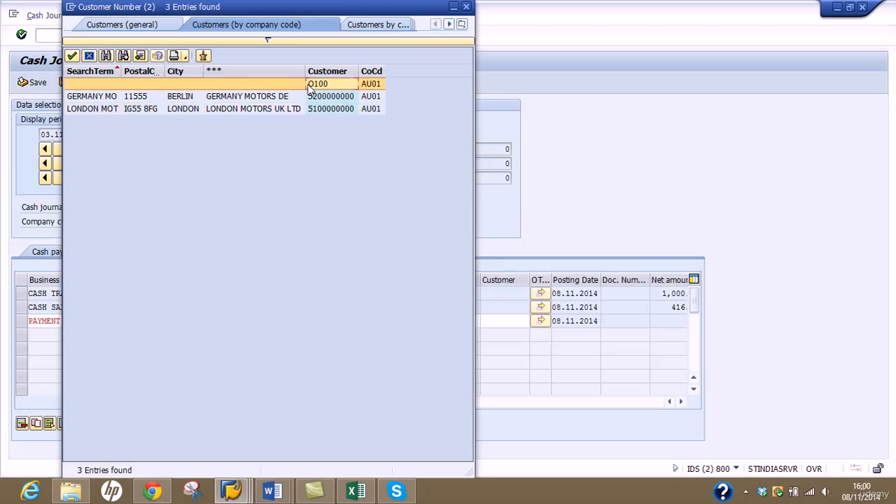
pyautogui.doubleClick(310, 86)
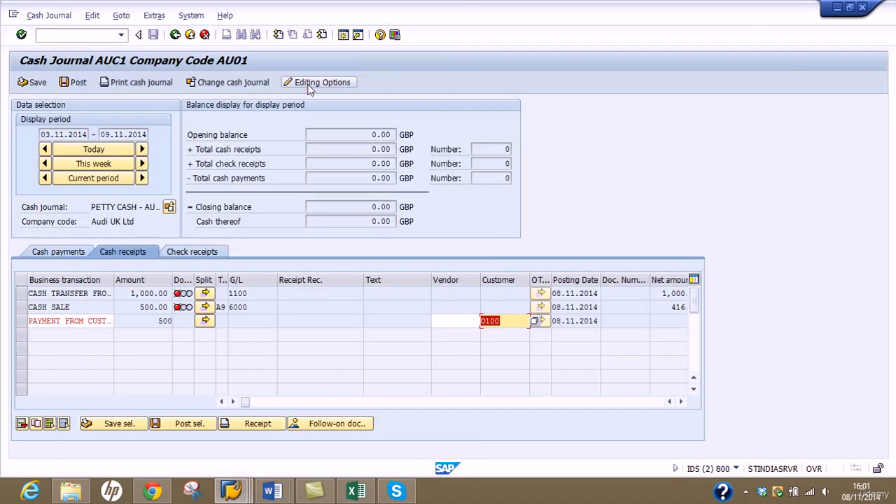
pyautogui.click(310, 85)
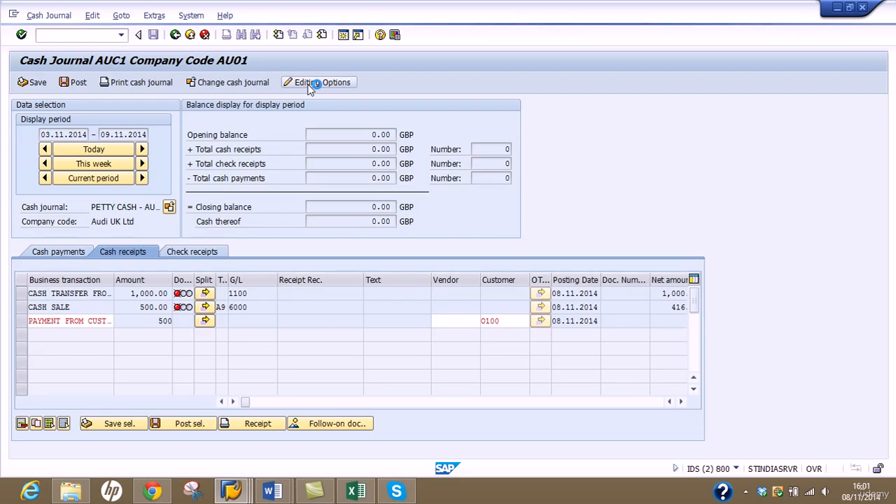
# Enter the title Mr and the customer's name in the one-time customer's business partner data.
pyautogui.moveTo(304, 85); pyautogui.dragTo(614, 56)
pyautogui.write('Mr')
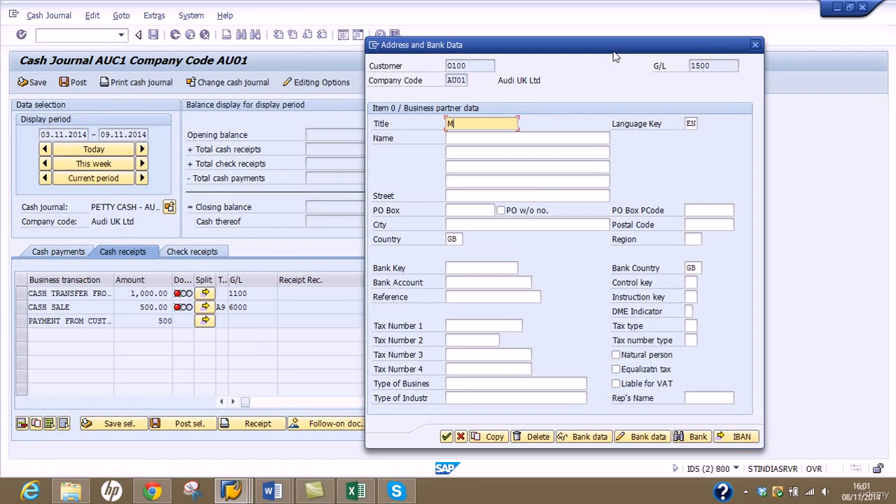
pyautogui.press('Tab')
pyautogui.press('Tab')
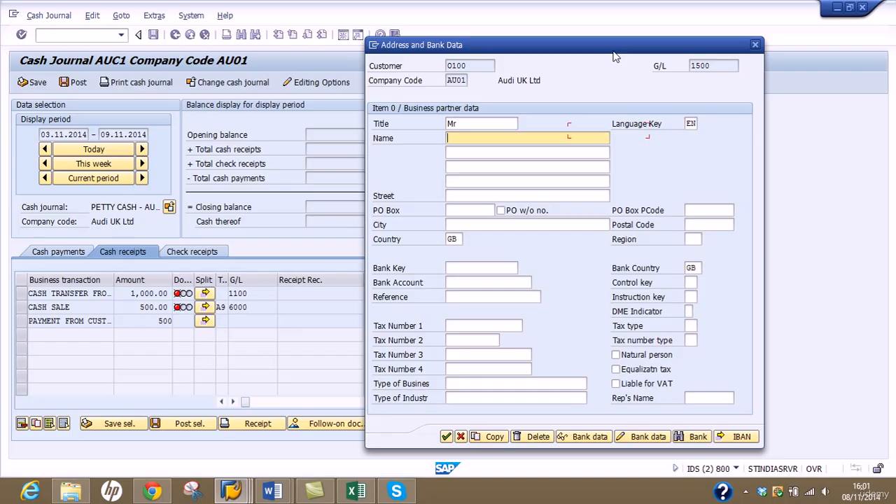
pyautogui.write('James')
pyautogui.press('Tab')
pyautogui.press('Tab')
pyautogui.press('Tab')
pyautogui.press('Tab')
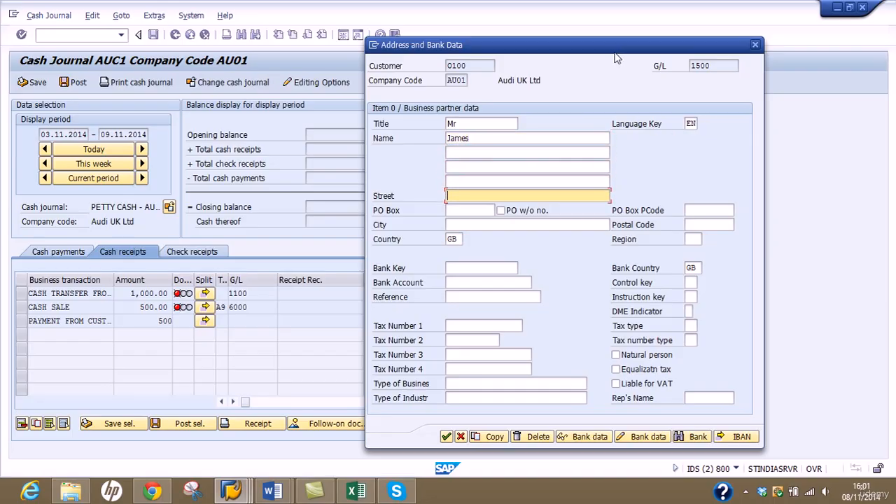
# Fill in the customer's street, PO box, city and postal code, and confirm the address data without bank details.
pyautogui.write('Mayfair road')
pyautogui.press('Tab')
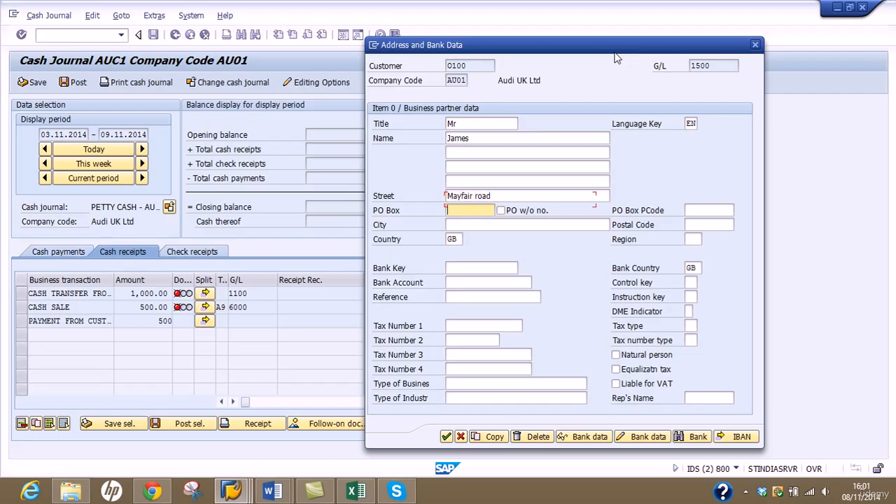
pyautogui.write('334343')
pyautogui.press('Tab')
pyautogui.press('Tab')
pyautogui.press('Tab')
pyautogui.write('Lon')
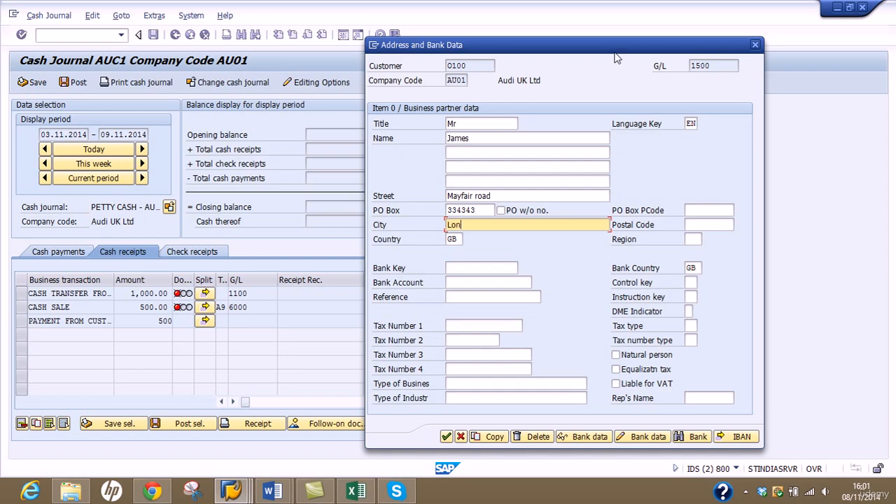
pyautogui.write('don')
pyautogui.press('Tab')
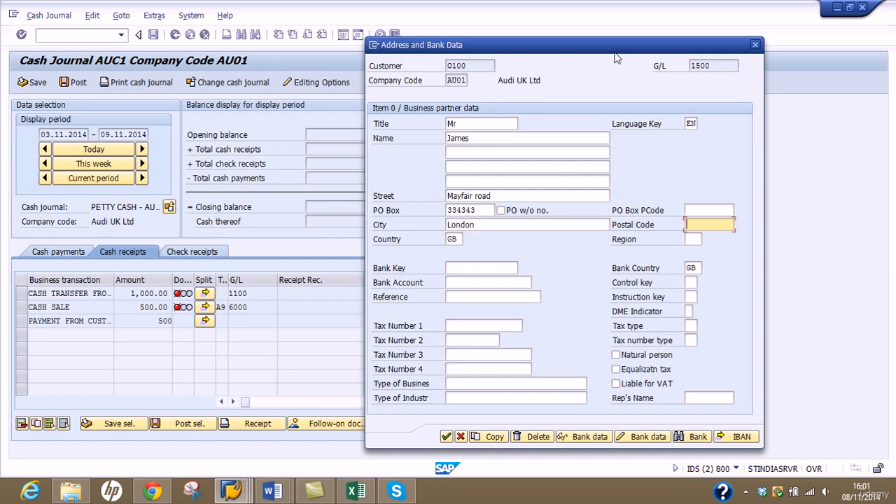
pyautogui.write('GH5 6TH')
pyautogui.click(494, 267)
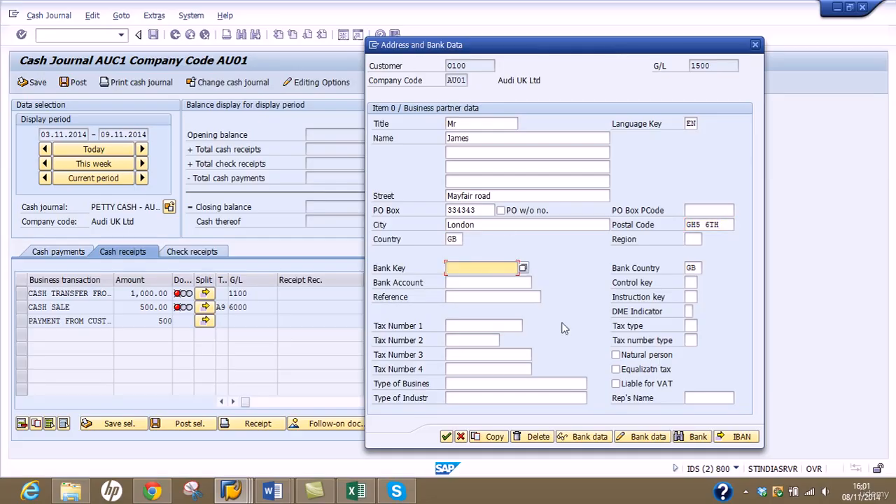
pyautogui.click(445, 437)
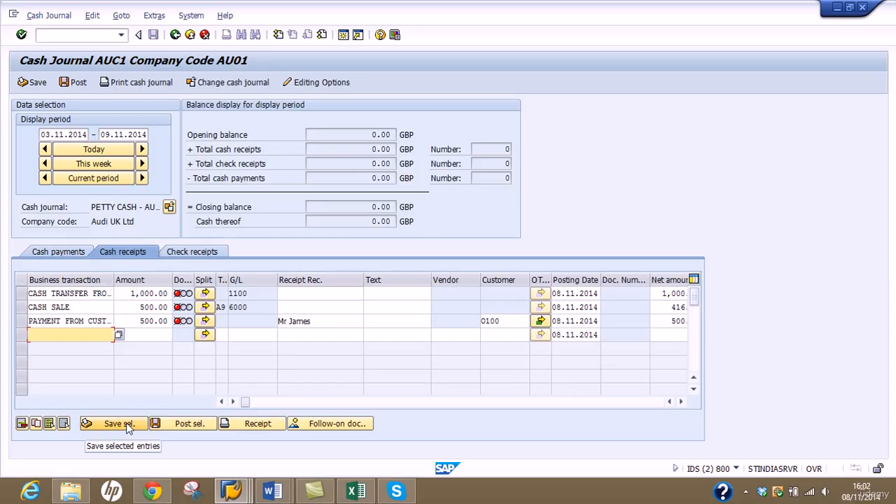
# Save only the CASH TRANSFER FROM BANK receipt line, check the total cash receipts, and post that line.
pyautogui.click(24, 294)
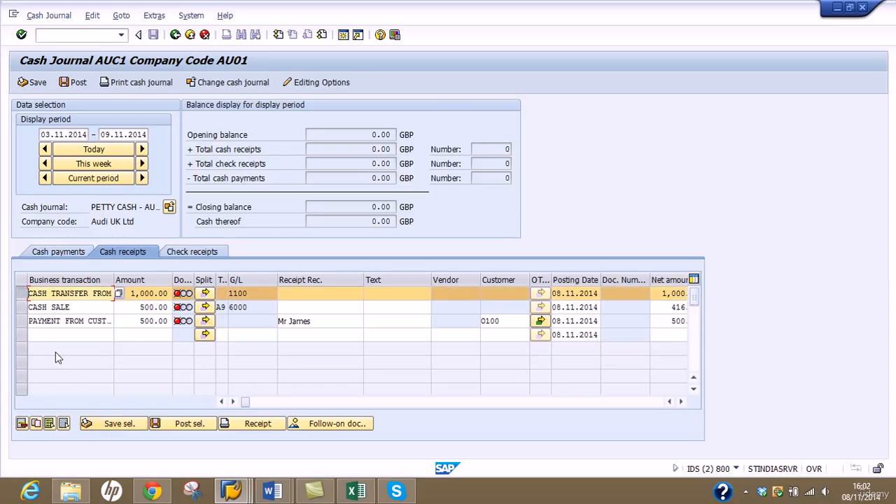
pyautogui.click(108, 425)
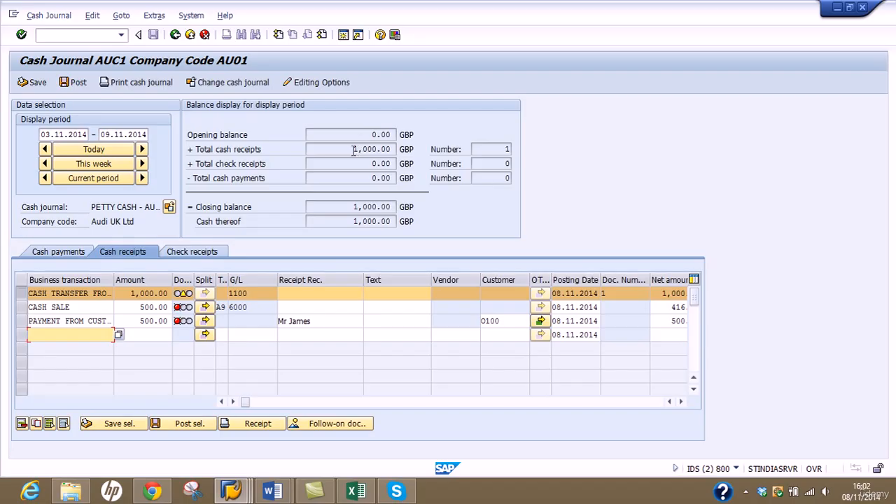
pyautogui.moveTo(354, 151); pyautogui.dragTo(396, 149)
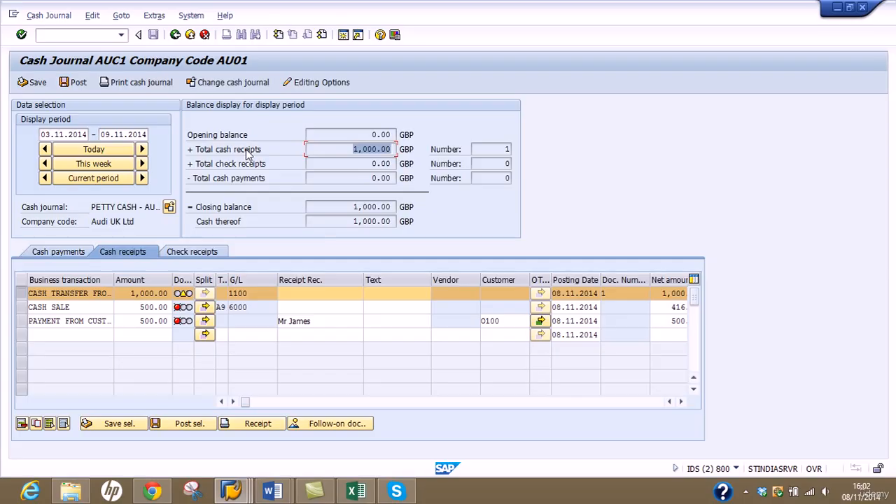
pyautogui.click(197, 426)
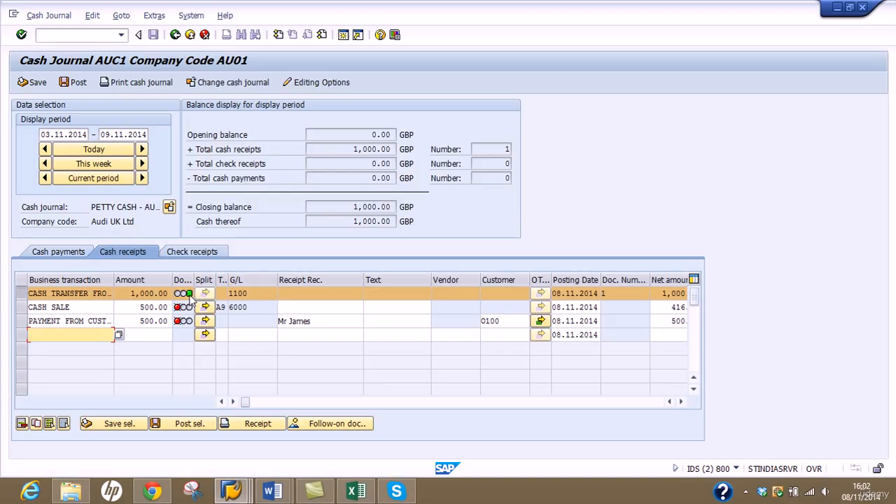
# Review the follow-on accounting document of the CASH TRANSFER FROM BANK line and return to the cash journal.
pyautogui.moveTo(189, 297)
pyautogui.click(335, 430)
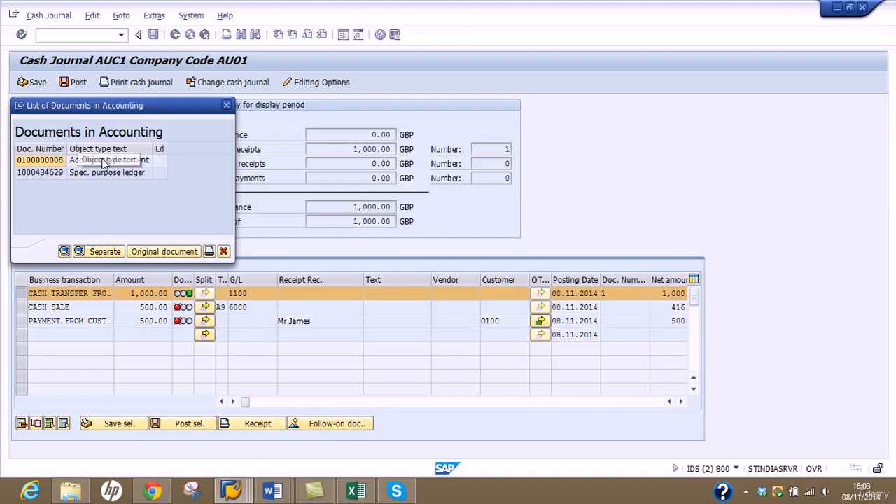
pyautogui.click(61, 162)
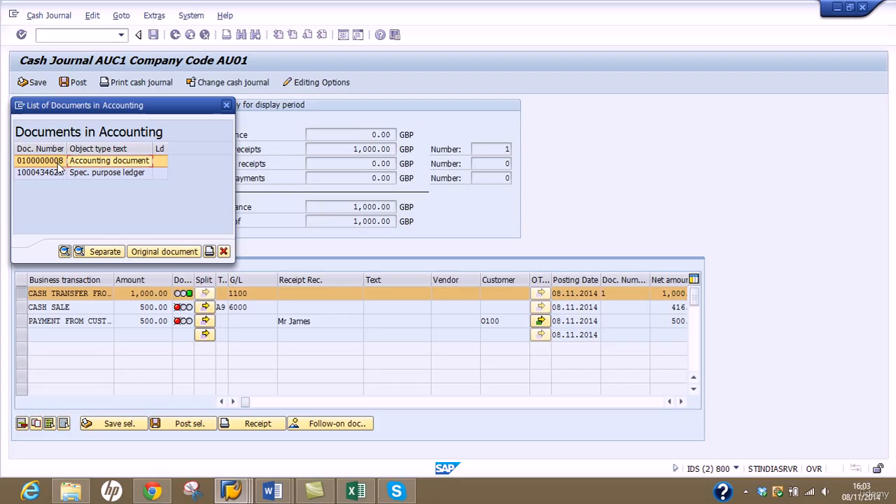
pyautogui.doubleClick(58, 163)
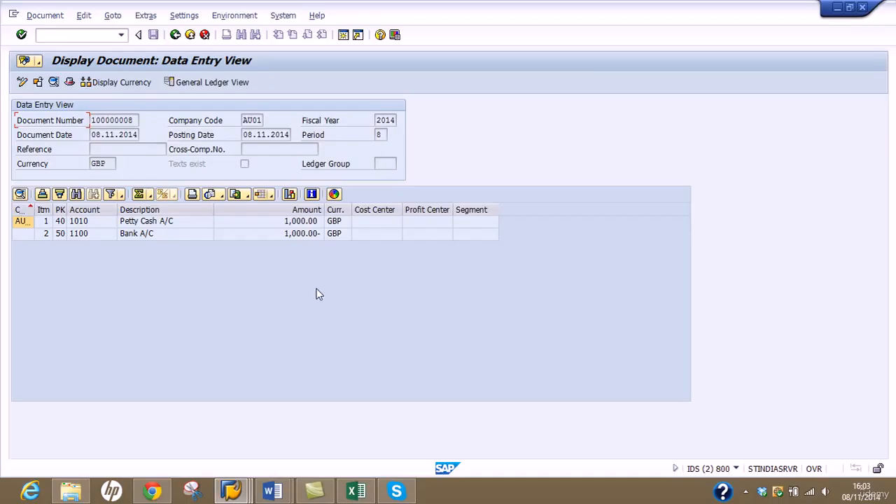
pyautogui.moveTo(137, 120); pyautogui.dragTo(90, 120)
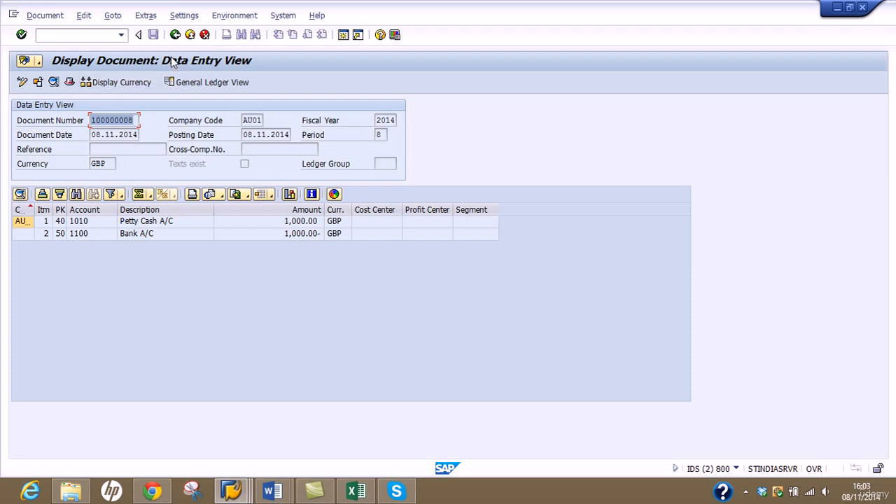
pyautogui.click(175, 34)
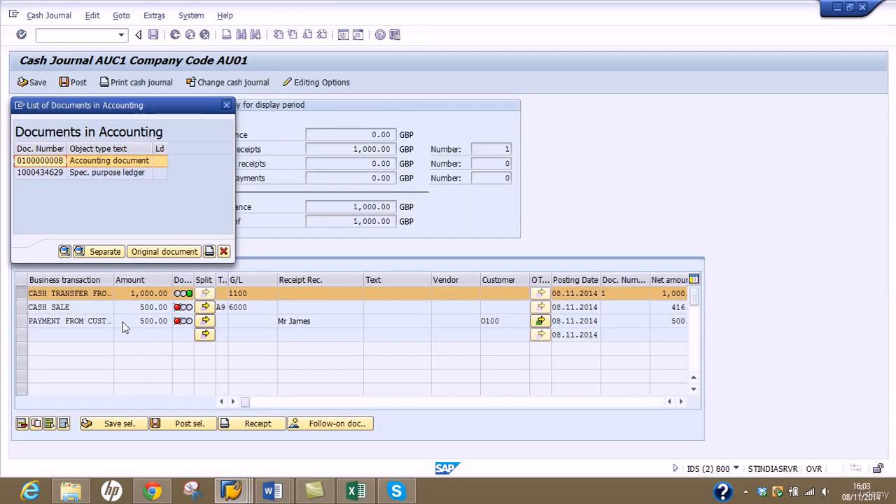
pyautogui.click(223, 252)
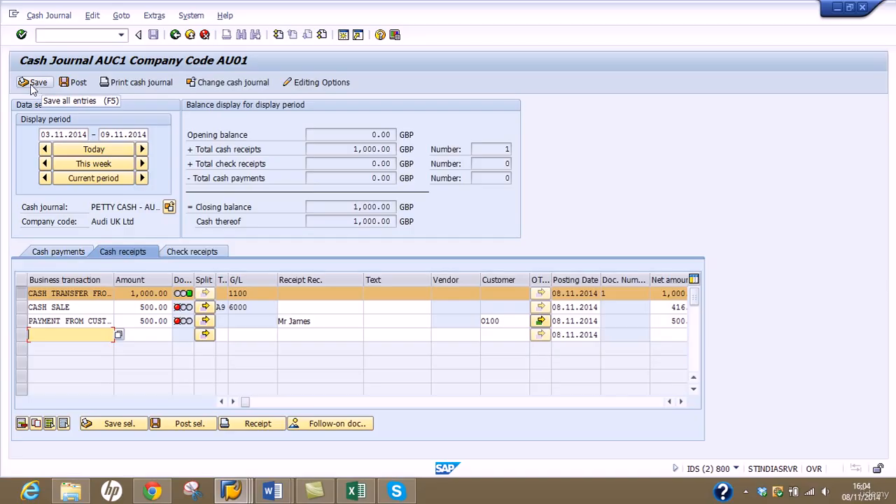
# Deselect the cash transfer line, then save and post all remaining cash journal entries together.
pyautogui.click(25, 294)
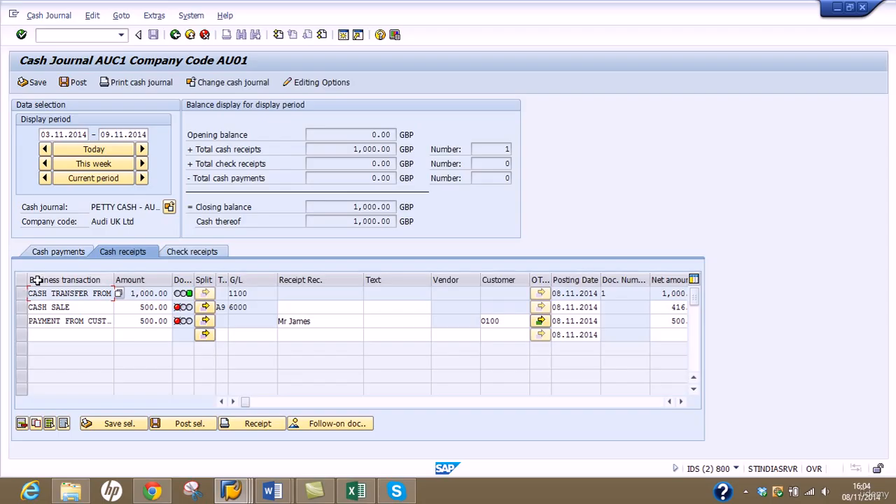
pyautogui.click(35, 84)
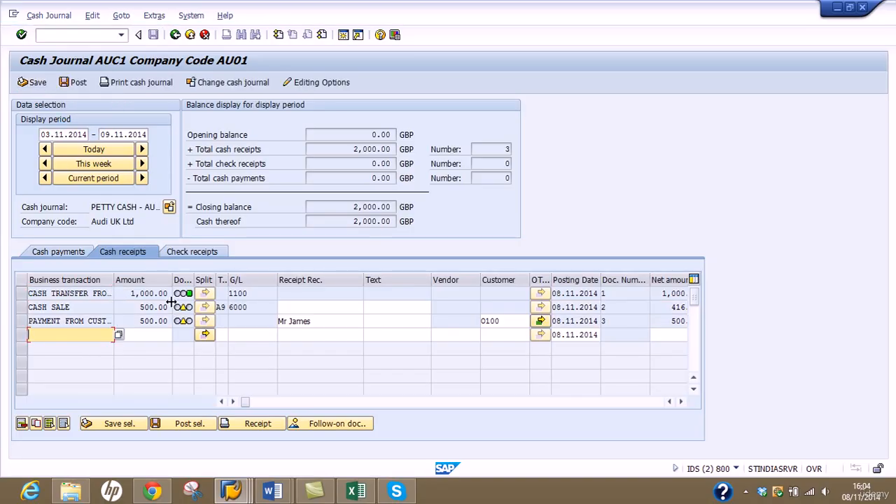
pyautogui.click(75, 83)
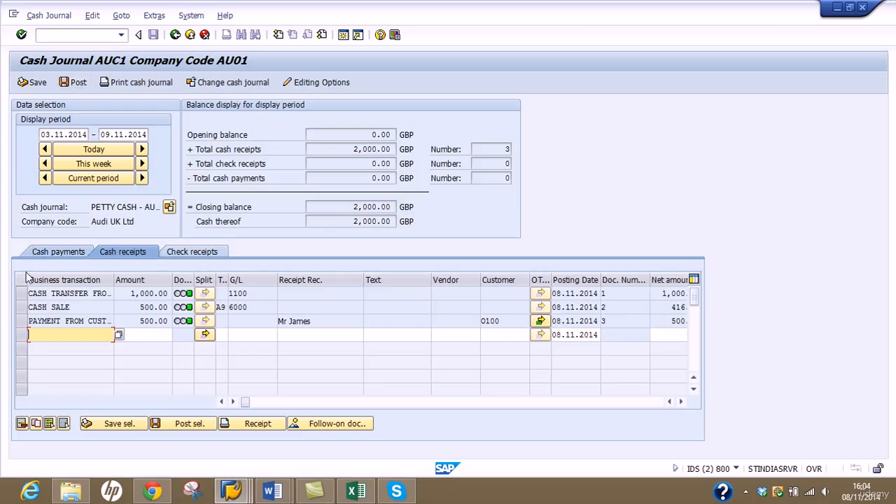
# Open the follow-on accounting document of the CASH SALE receipt line to examine its postings.
pyautogui.click(23, 308)
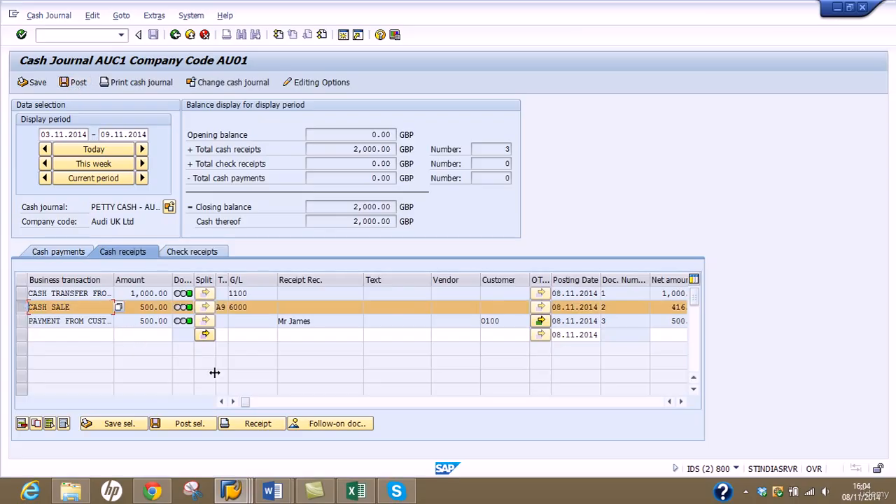
pyautogui.click(314, 424)
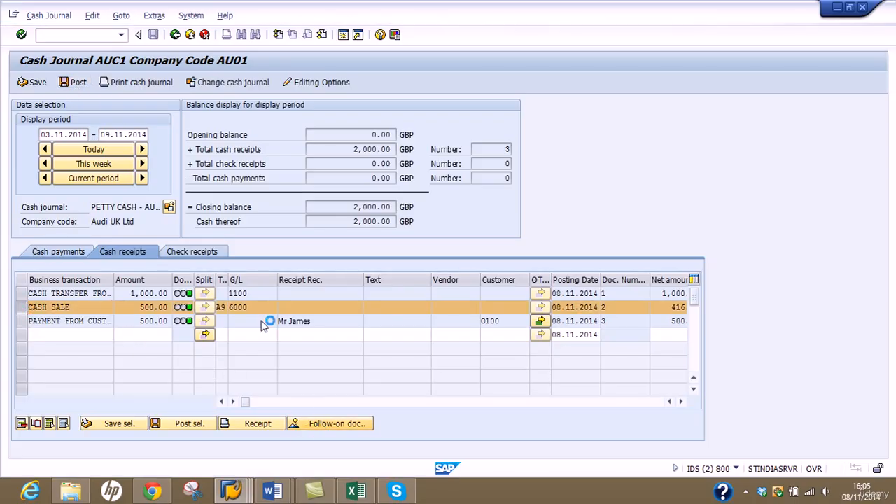
pyautogui.doubleClick(56, 160)
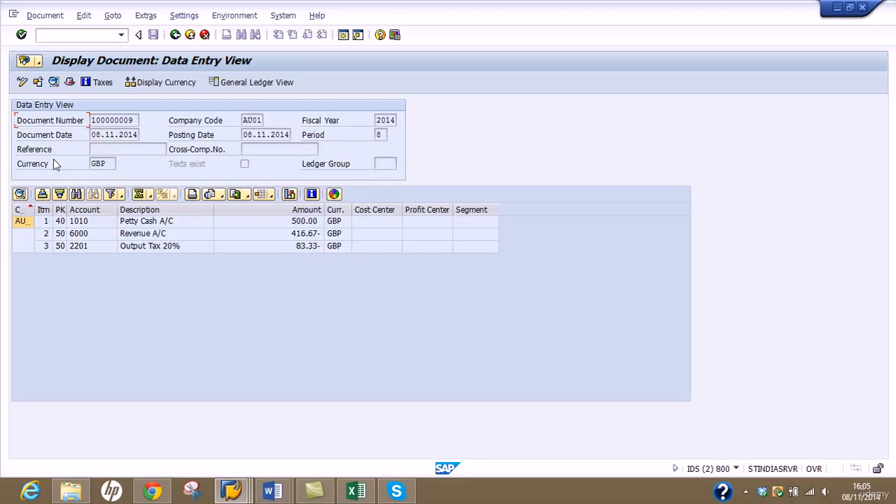
# Return from the CASH SALE document to the cash journal and open the accounting document of the PAYMENT FROM CUSTOMER receipt line.
pyautogui.click(175, 35)
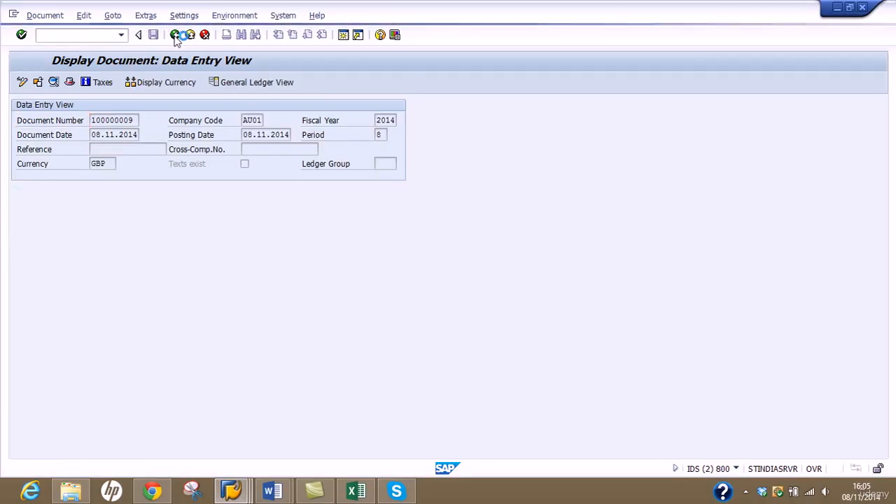
pyautogui.click(223, 252)
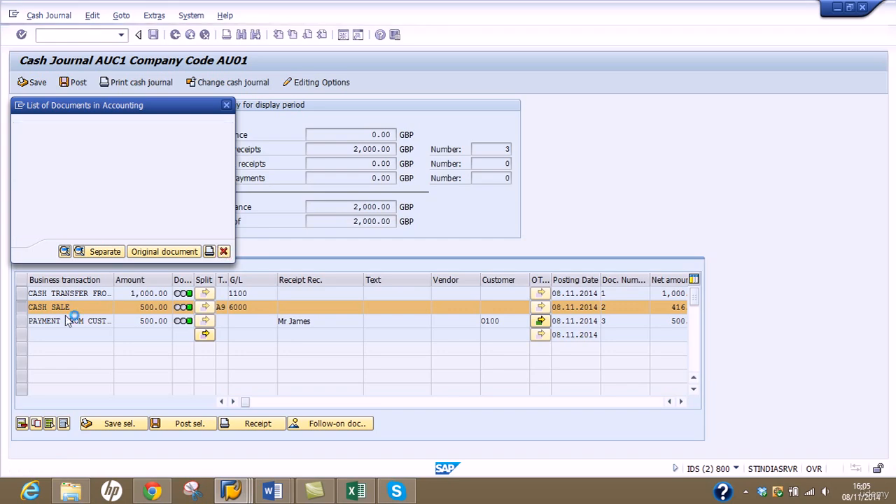
pyautogui.click(22, 320)
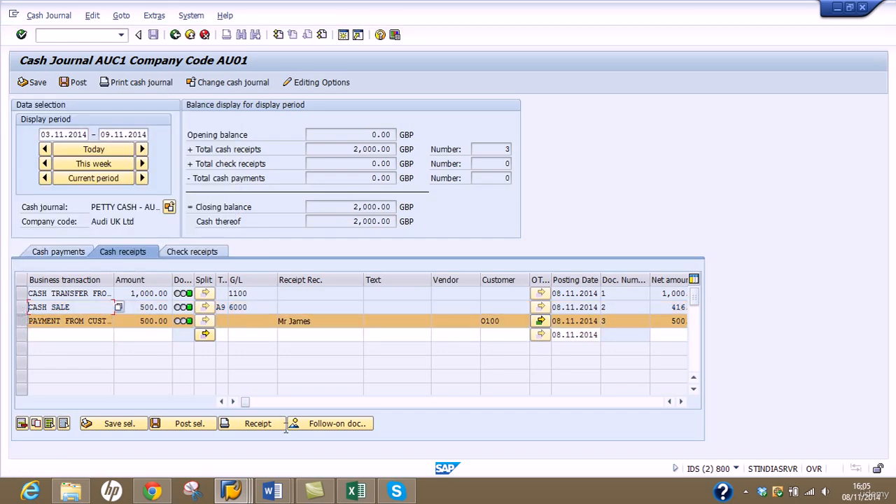
pyautogui.click(318, 427)
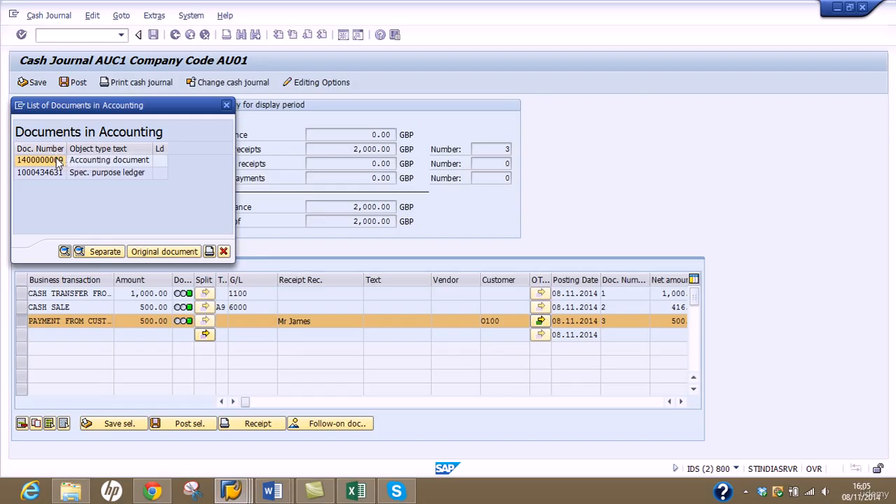
pyautogui.click(58, 162)
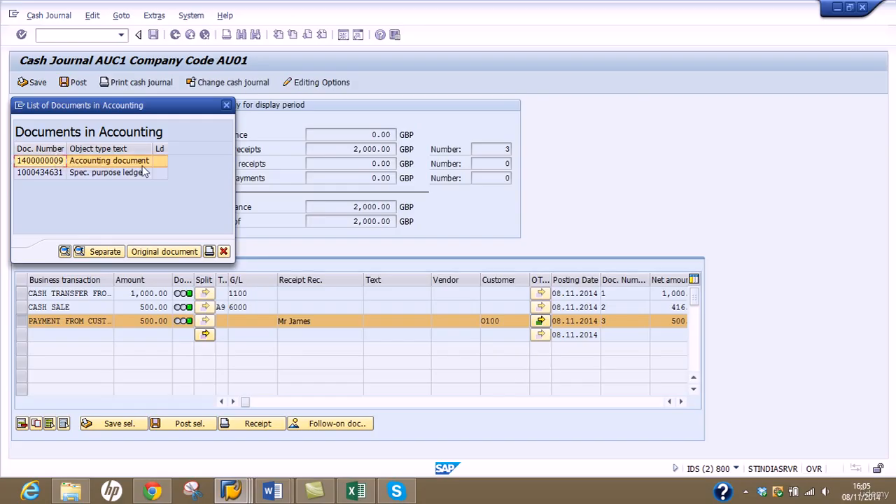
pyautogui.doubleClick(65, 162)
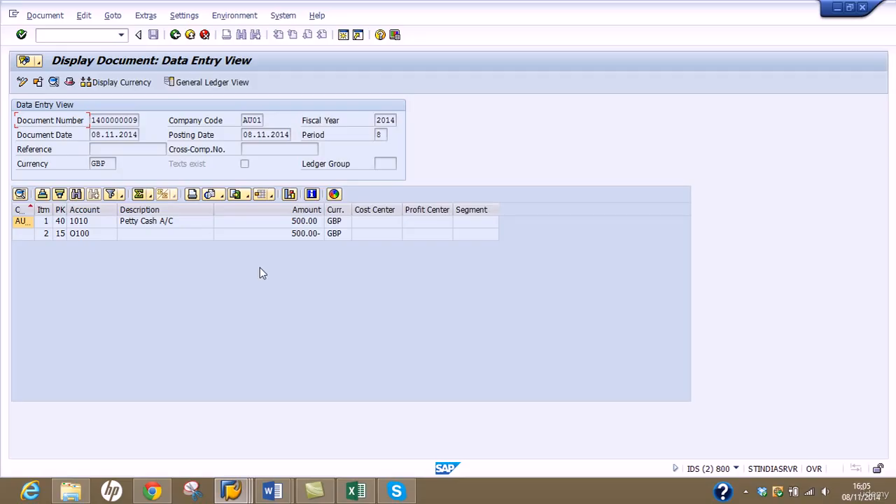
# Examine the customer line item of the payment document, then return to the cash journal and check the total cash receipts.
pyautogui.doubleClick(155, 237)
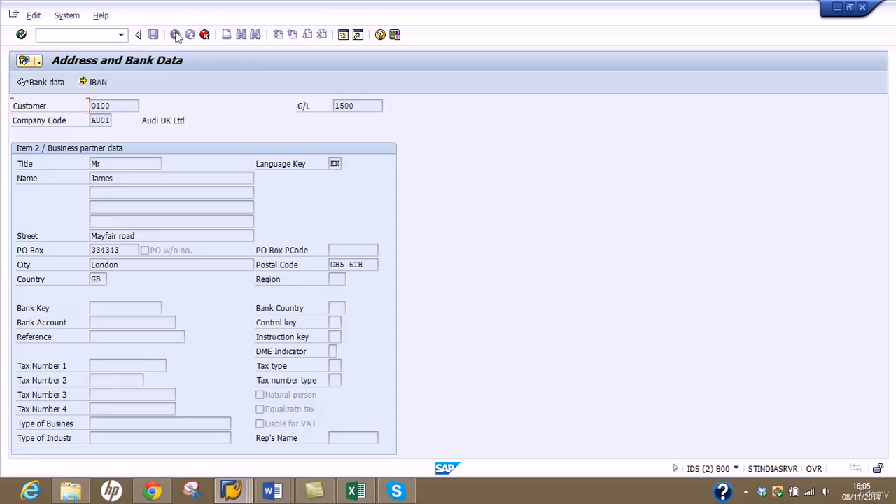
pyautogui.click(208, 36)
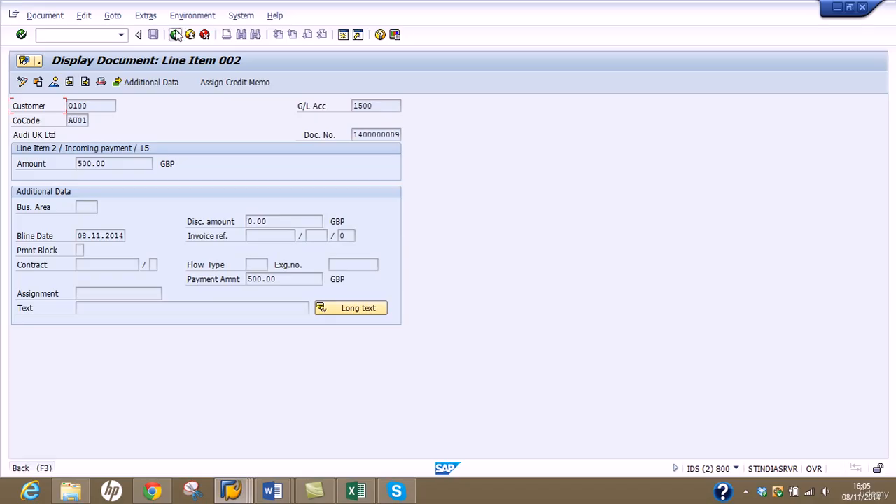
pyautogui.click(176, 35)
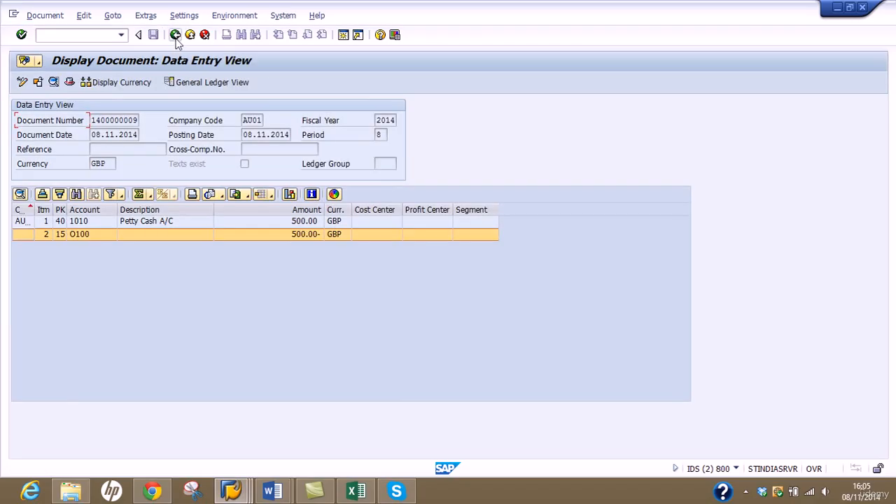
pyautogui.click(176, 35)
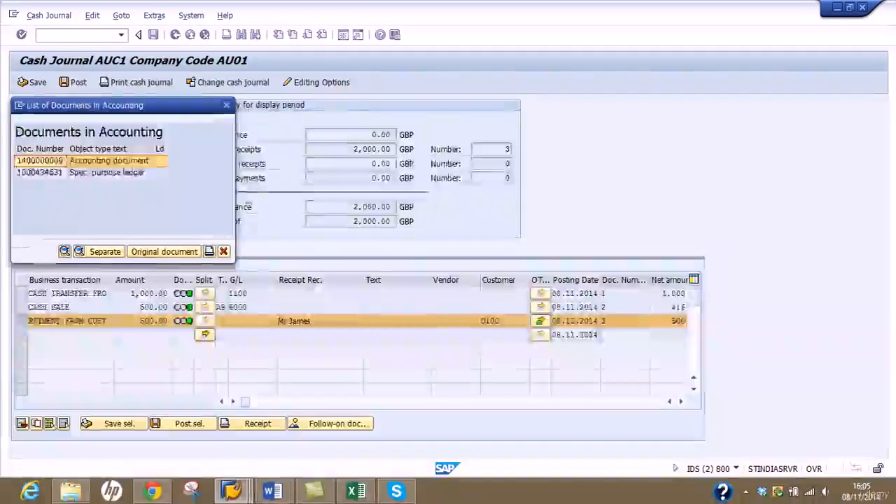
pyautogui.click(223, 252)
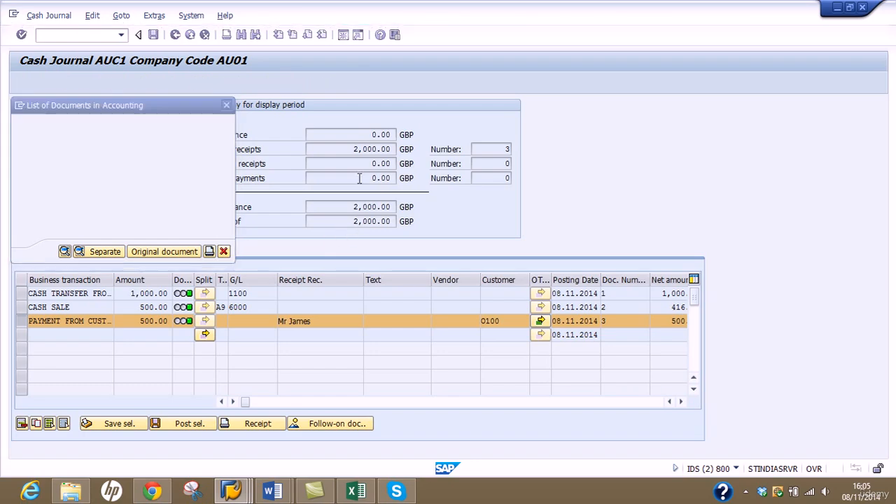
pyautogui.doubleClick(375, 149)
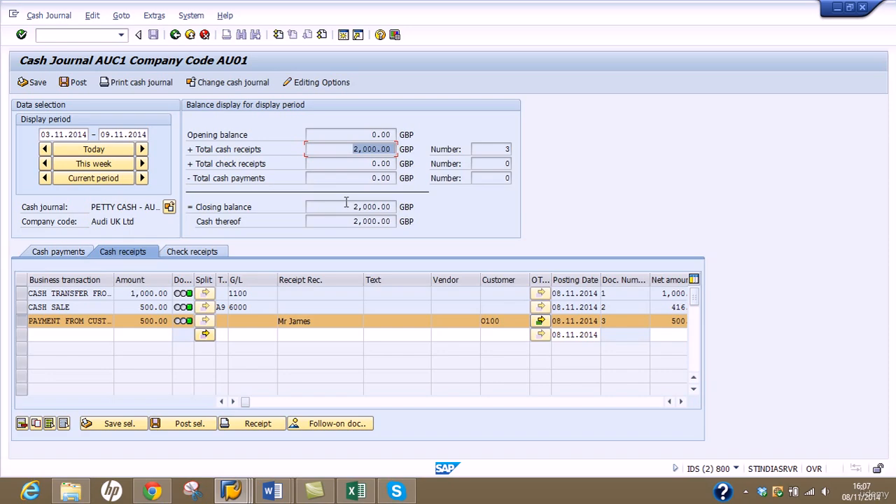
# Add a CASH TRANSFER TO BANK line with an amount of 500 to the cash payments.
pyautogui.click(70, 253)
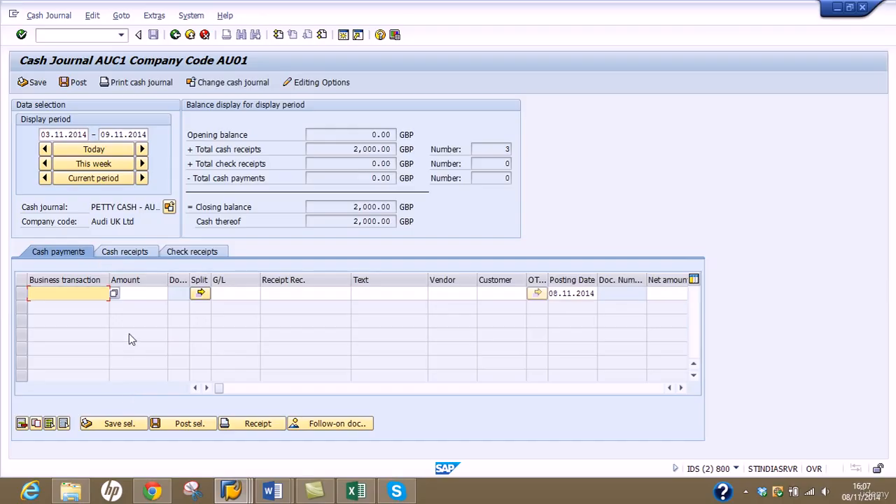
pyautogui.click(114, 293)
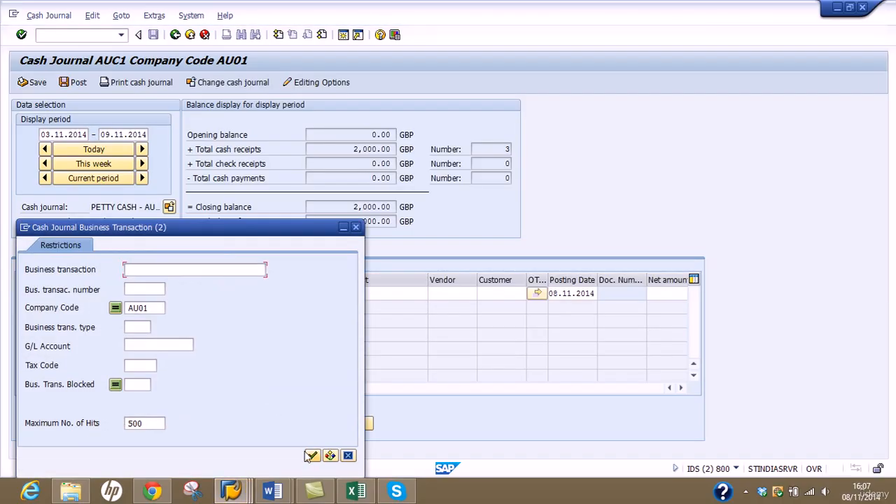
pyautogui.click(311, 456)
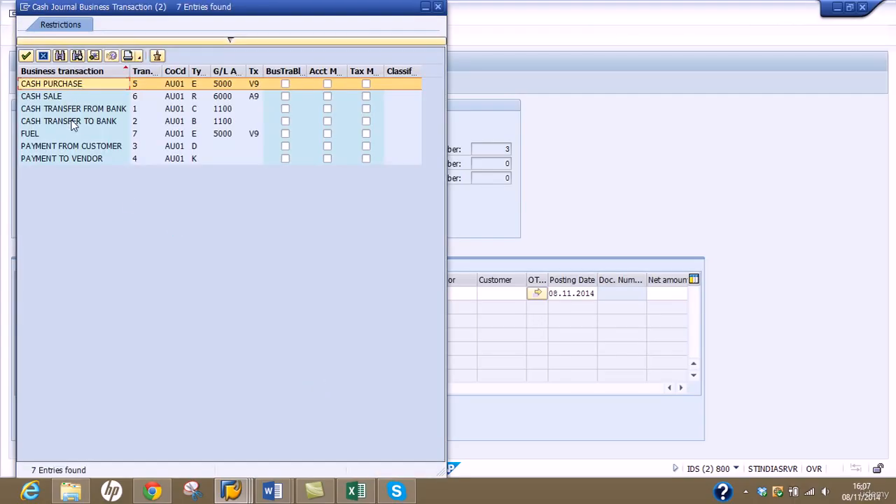
pyautogui.click(72, 122)
pyautogui.doubleClick(77, 123)
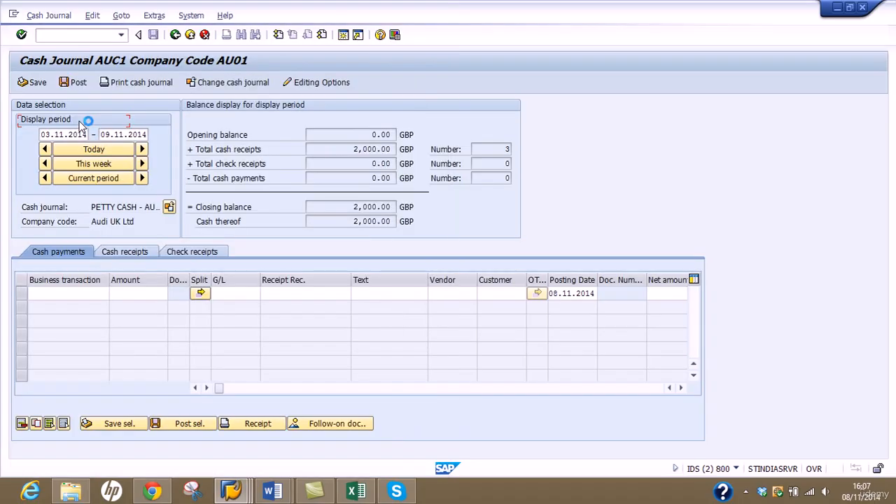
pyautogui.click(144, 292)
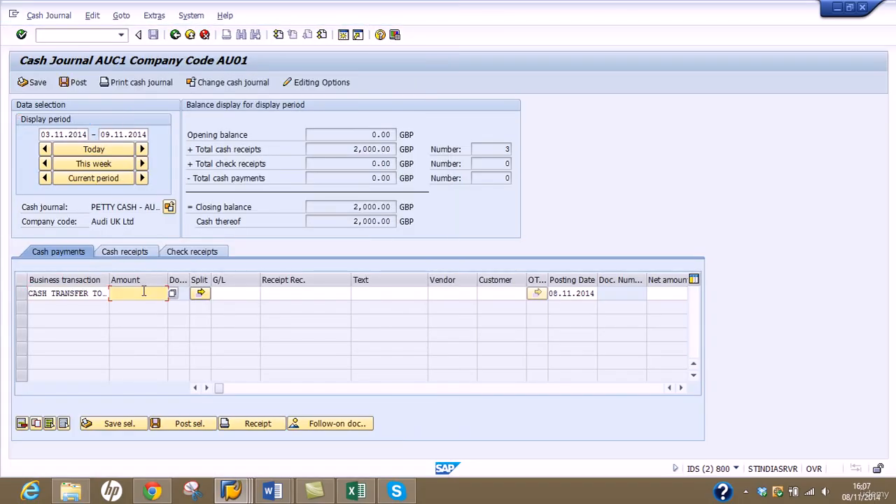
pyautogui.write('8')
pyautogui.write('00')
pyautogui.press('Return')
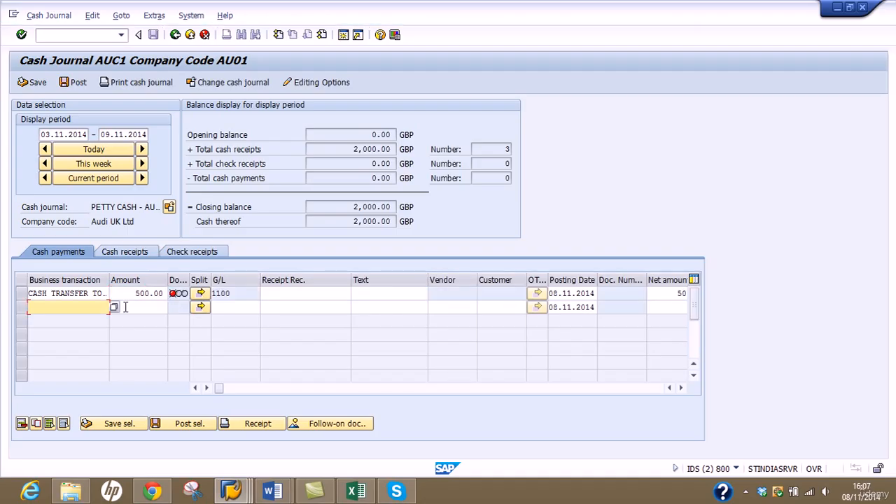
# Add a CASH PURCHASE line with an amount of 800 to the cash payments.
pyautogui.click(114, 308)
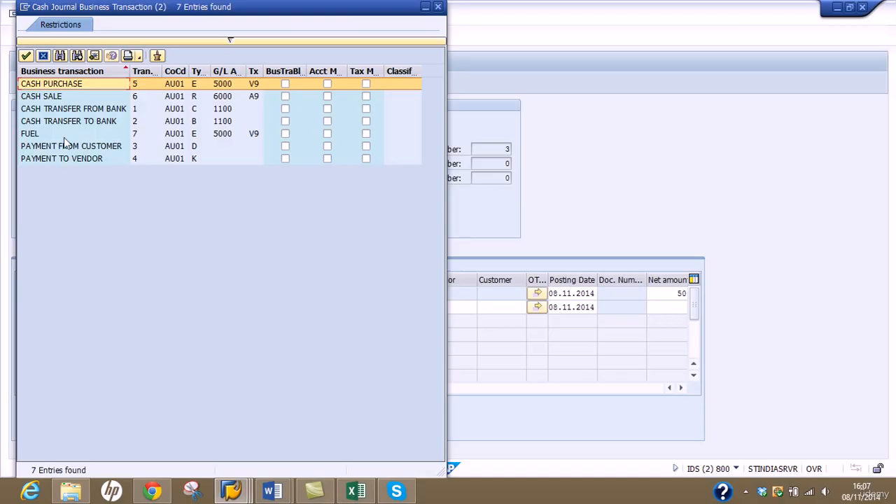
pyautogui.doubleClick(82, 84)
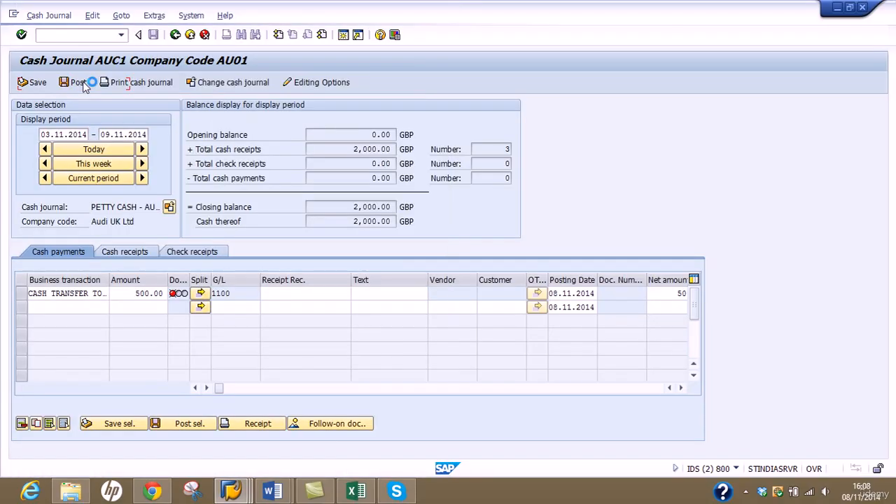
pyautogui.click(141, 306)
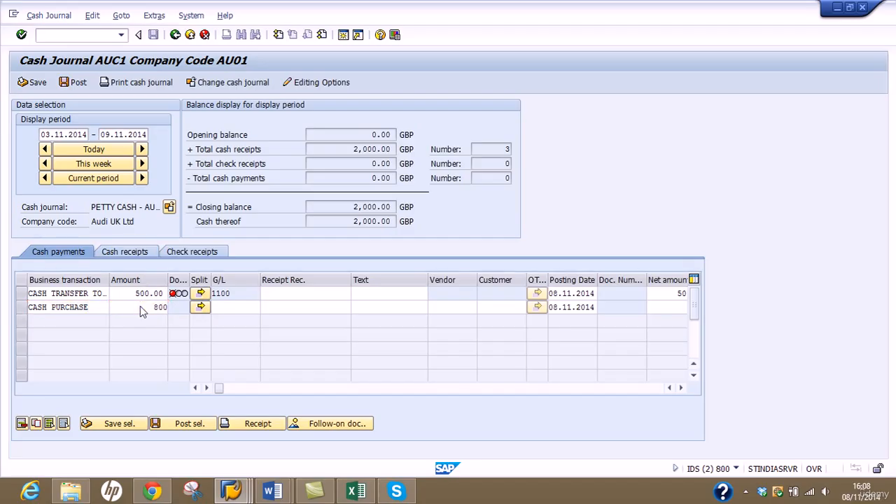
pyautogui.press('Return')
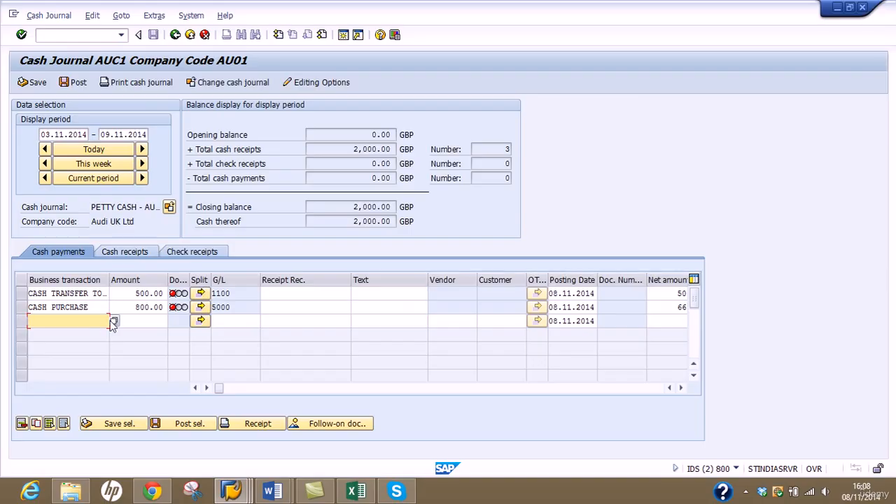
# Add a PAYMENT TO VENDOR line with an amount of 800 to the cash payments.
pyautogui.click(113, 320)
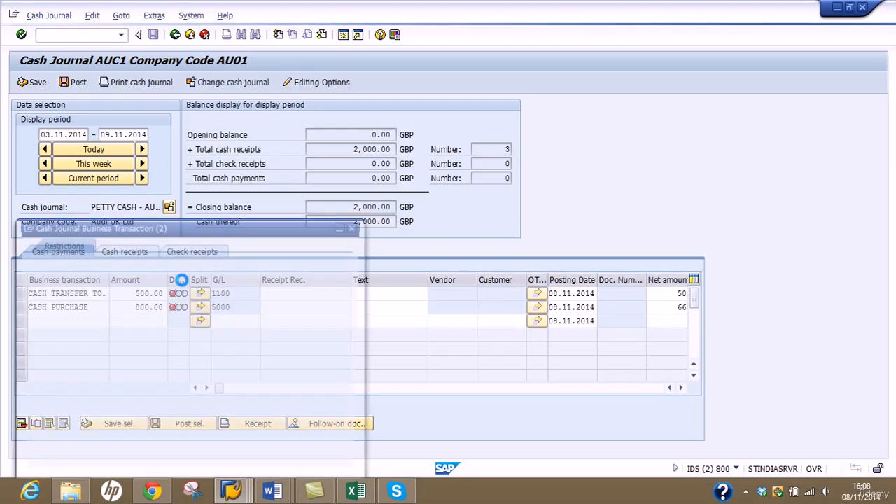
pyautogui.click(312, 456)
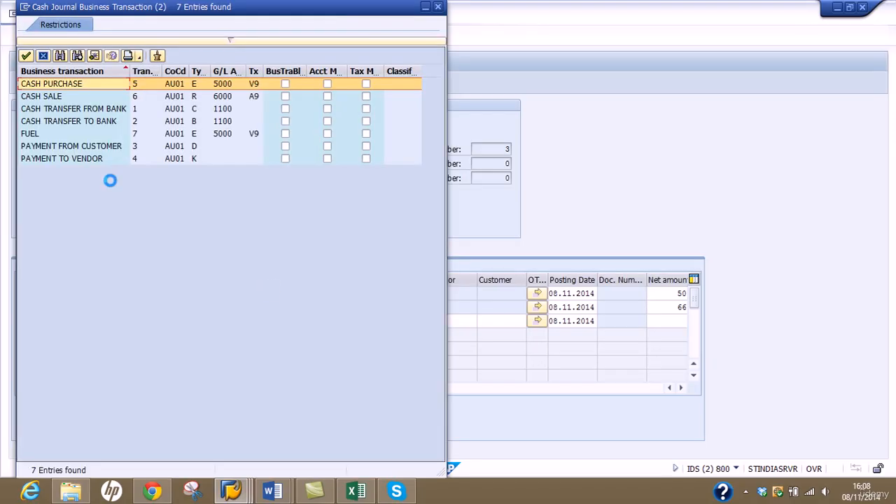
pyautogui.doubleClick(81, 158)
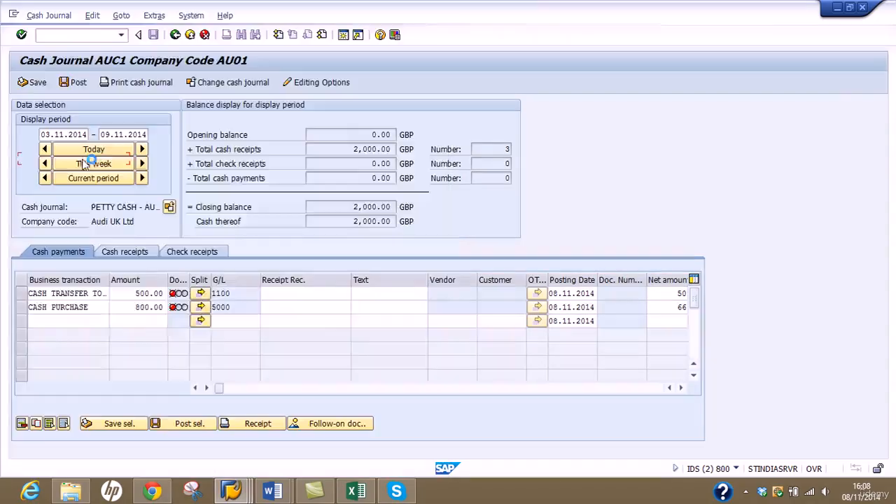
pyautogui.click(154, 320)
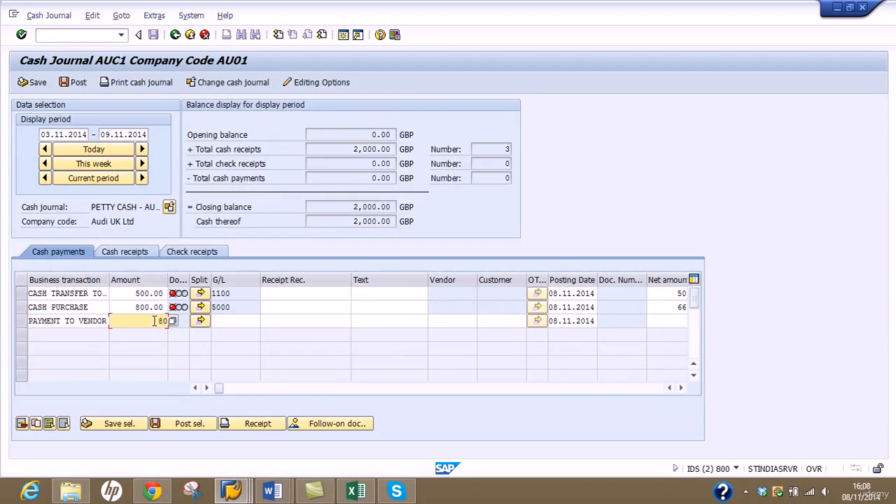
pyautogui.write('800')
pyautogui.press('Return')
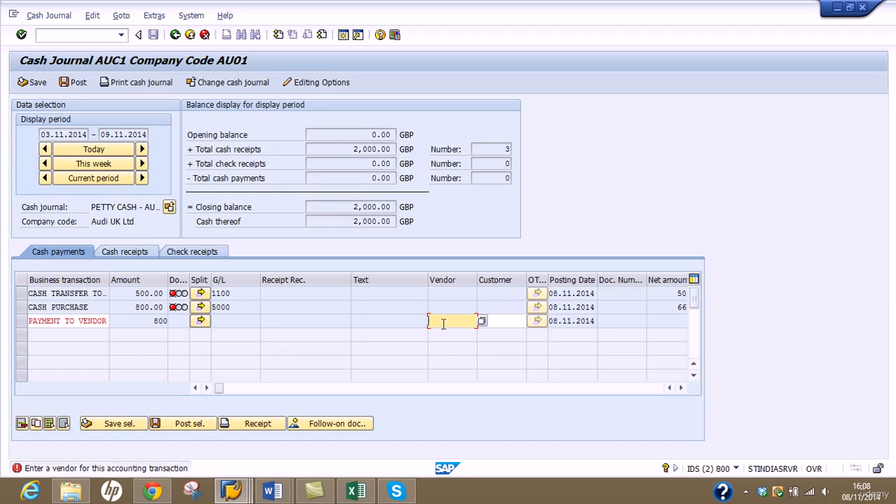
# Assign the AU01 vendor listed without a name to the PAYMENT TO VENDOR line and bring up its address and bank data.
pyautogui.click(481, 322)
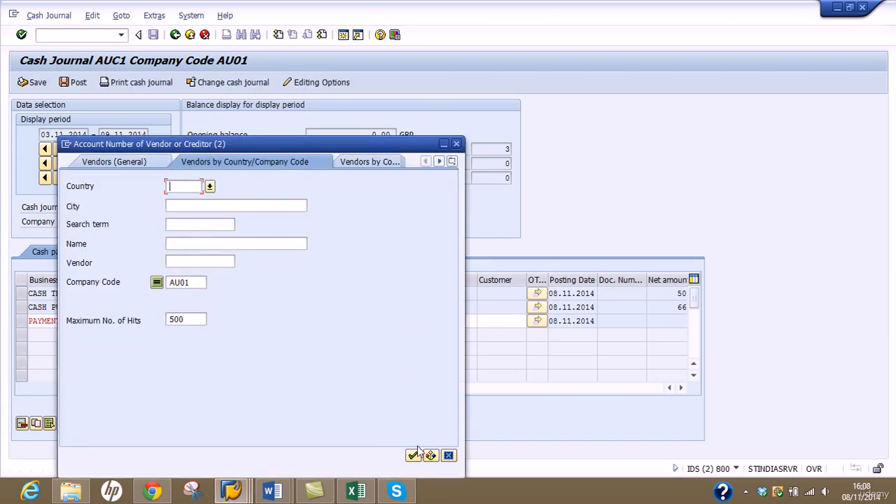
pyautogui.click(412, 455)
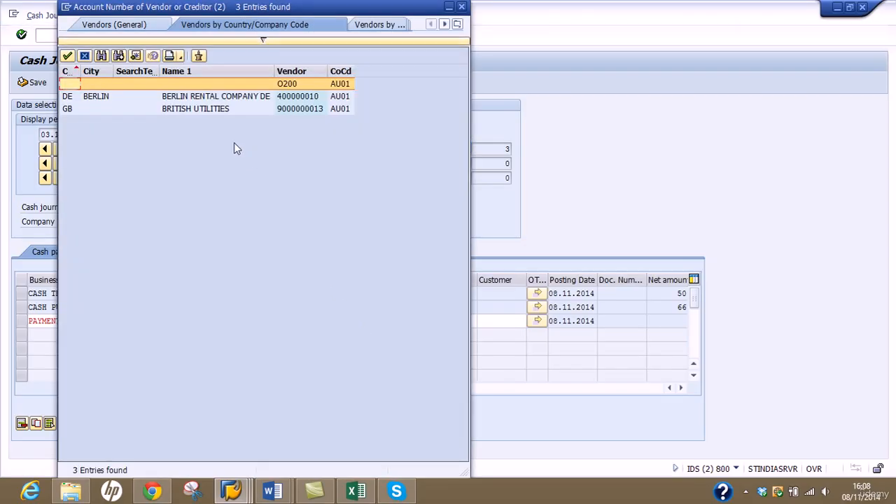
pyautogui.doubleClick(287, 83)
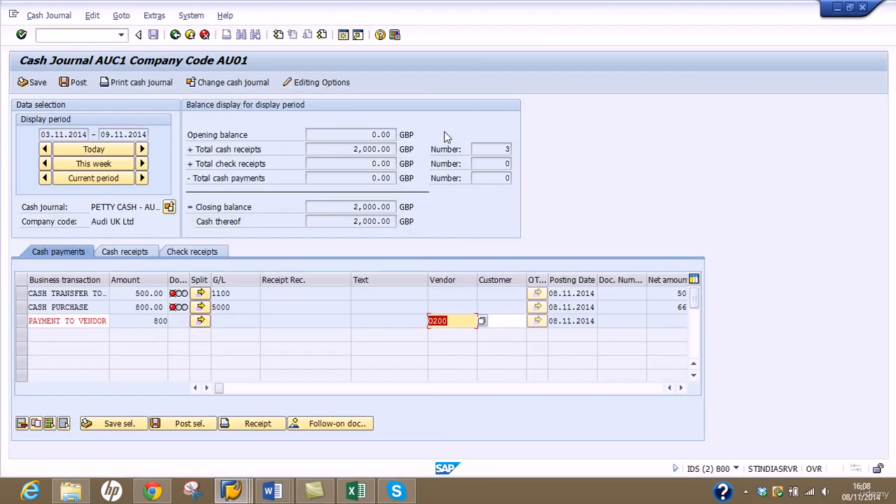
pyautogui.press('Return')
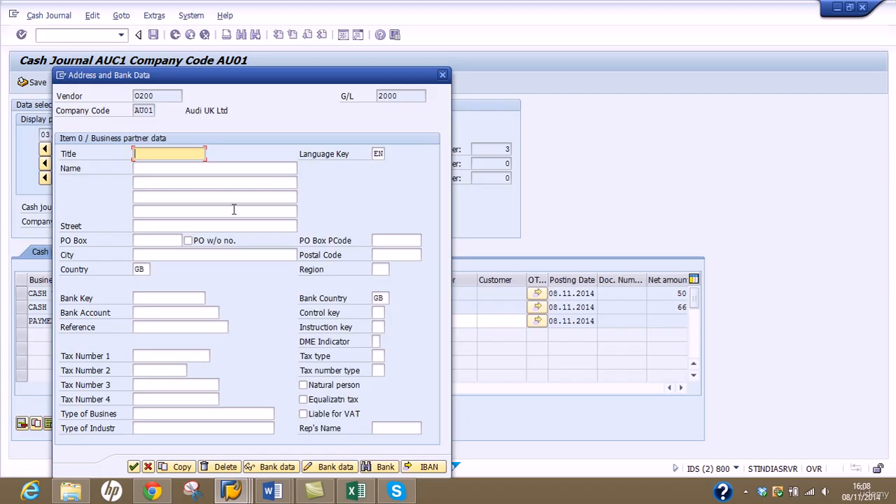
# Enter the title Mr and the vendor's name in the business partner data.
pyautogui.write('Mr')
pyautogui.press('Tab')
pyautogui.press('Tab')
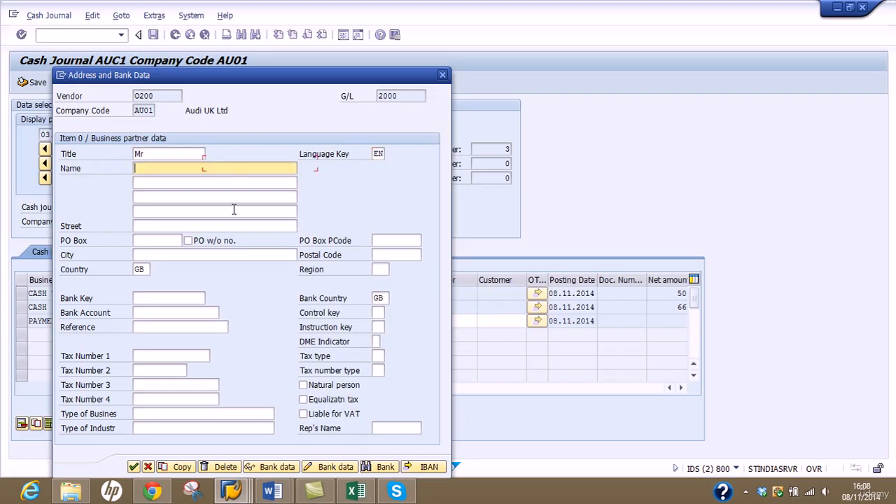
pyautogui.write('Peter')
pyautogui.press('Tab')
pyautogui.press('Tab')
pyautogui.press('Tab')
pyautogui.press('Tab')
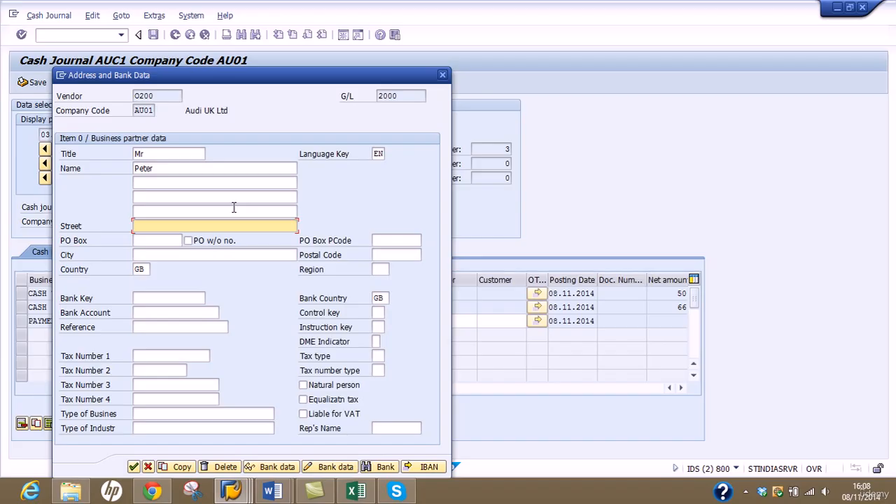
# Enter the vendor's street, PO box, PO box postal code and city in the business partner data.
pyautogui.write('W')
pyautogui.press('BackSpace')
pyautogui.press('BackSpace')
pyautogui.write('itehall')
pyautogui.press('Tab')
pyautogui.write('34343')
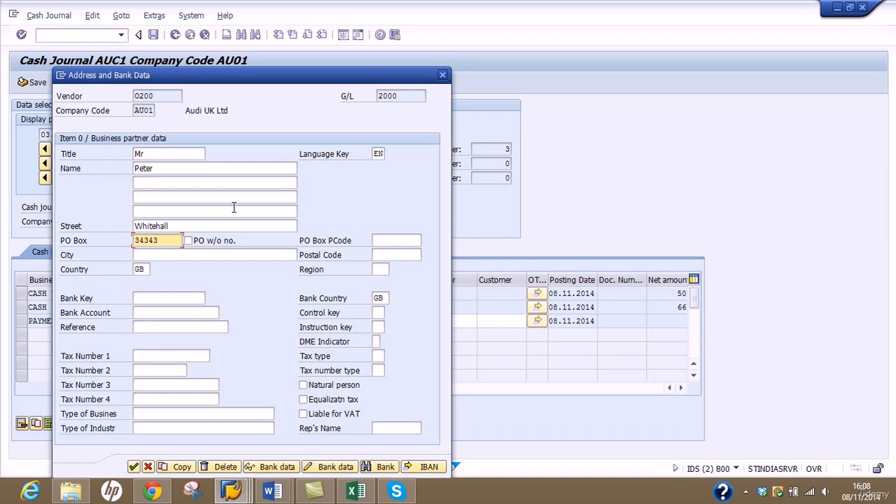
pyautogui.write('3')
pyautogui.press('Tab')
pyautogui.press('Tab')
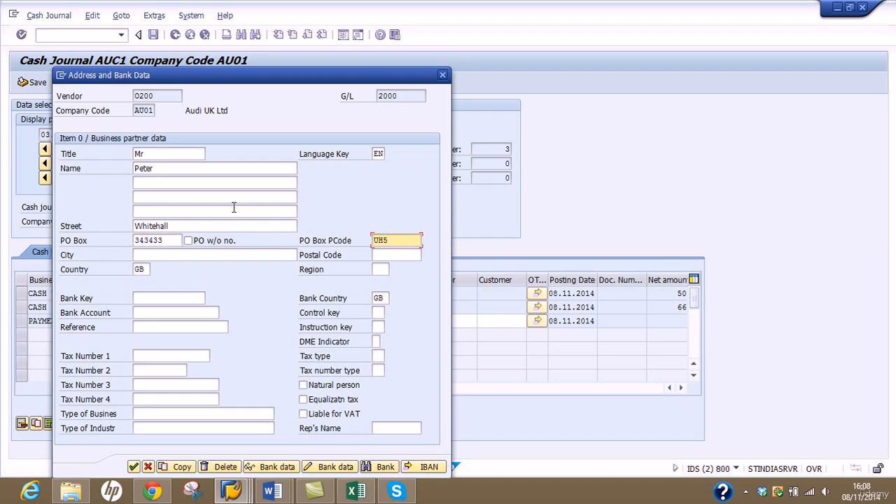
pyautogui.write('UH5 6TH')
pyautogui.press('Tab')
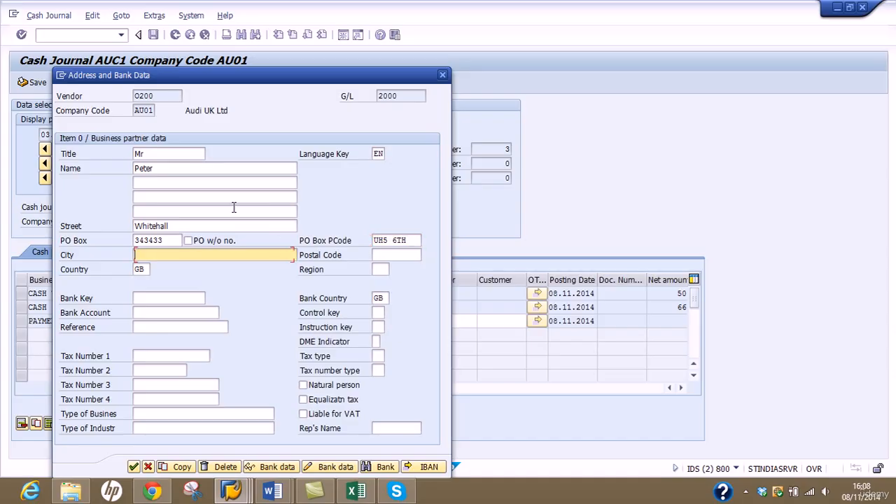
pyautogui.write('London')
pyautogui.press('Tab')
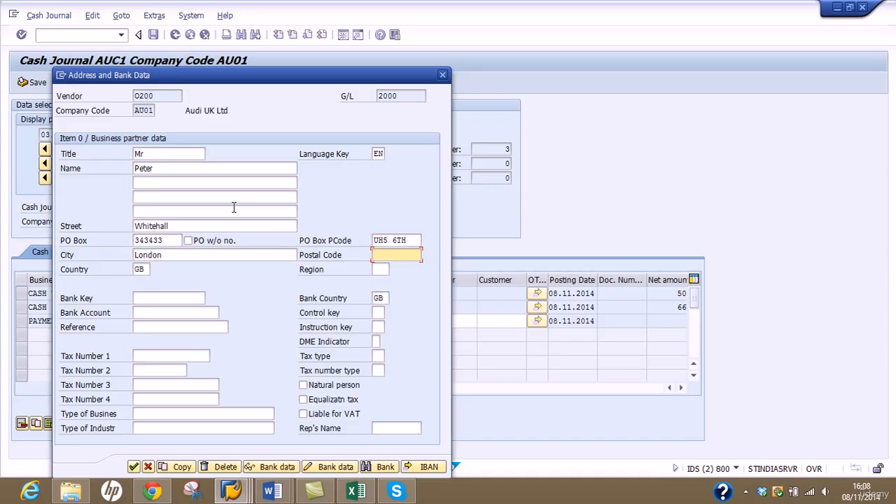
# Move the postal code from the PO box code to the regular postal code and accept the vendor's address data.
pyautogui.hotkey('shift', 'Tab')
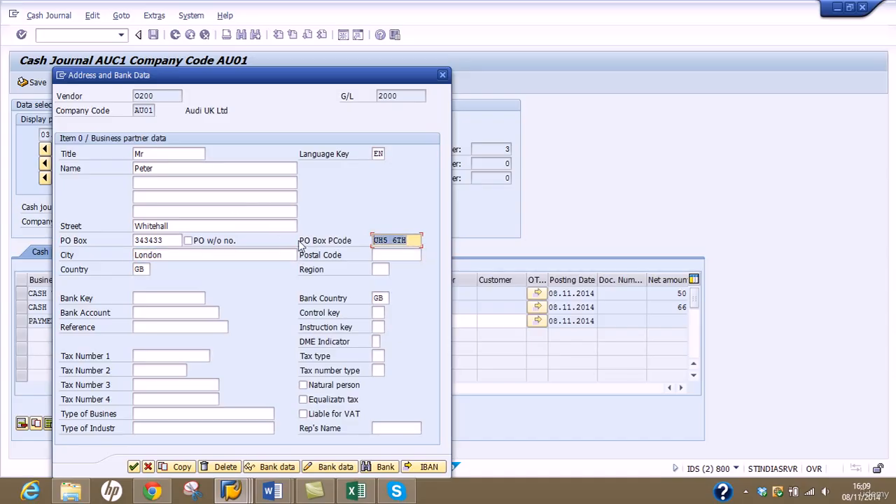
pyautogui.hotkey('ctrl', 'x')
pyautogui.click(376, 255)
pyautogui.hotkey('ctrl', 'v')
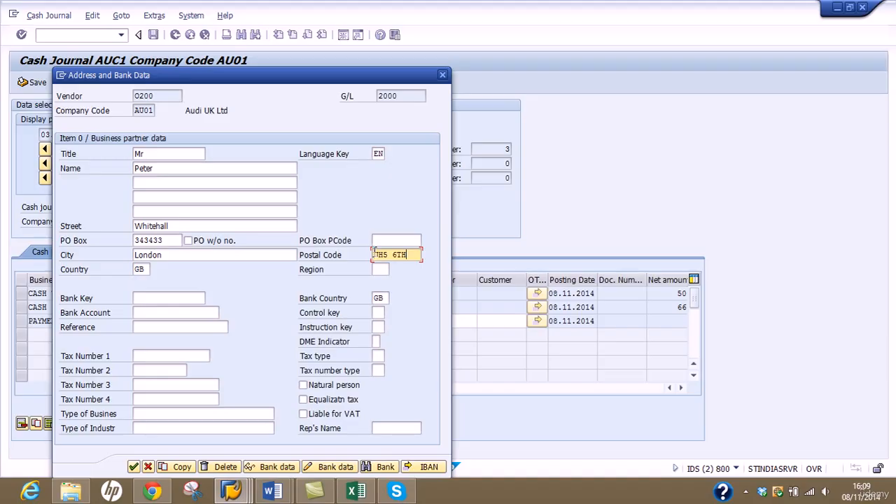
pyautogui.click(133, 467)
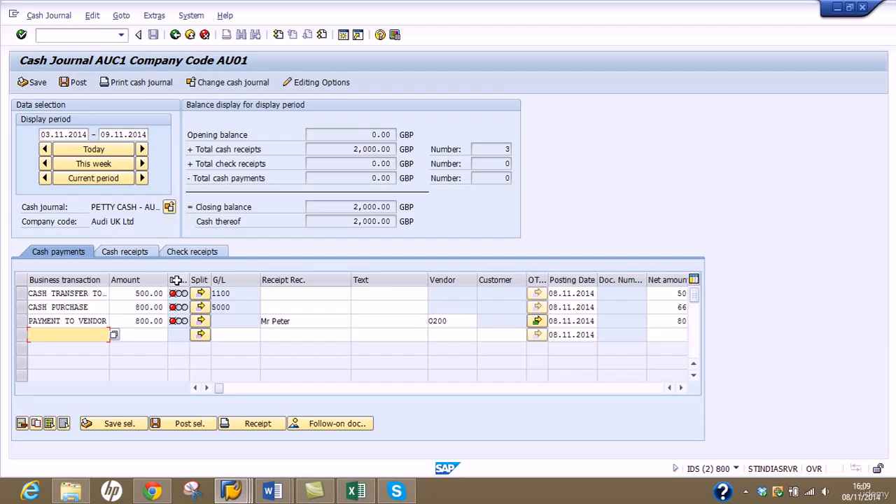
# Try to post all entered cash payment lines at once and dismiss the resulting message.
pyautogui.click(77, 81)
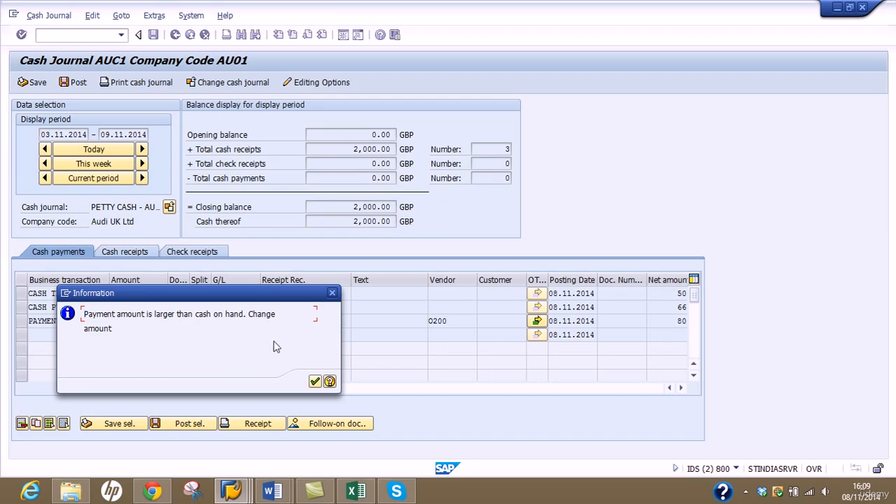
pyautogui.moveTo(275, 300); pyautogui.dragTo(619, 126)
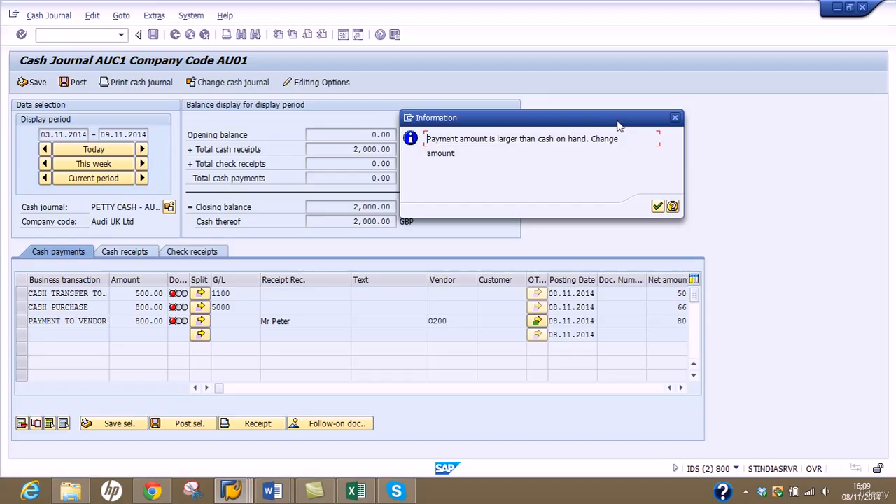
pyautogui.click(657, 207)
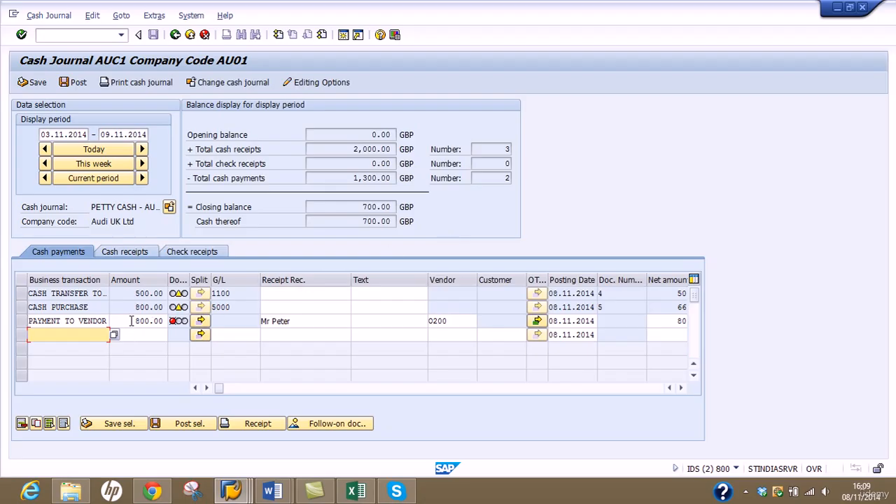
# Set the amount of the PAYMENT TO VENDOR line to 600.
pyautogui.moveTo(131, 320); pyautogui.dragTo(173, 329)
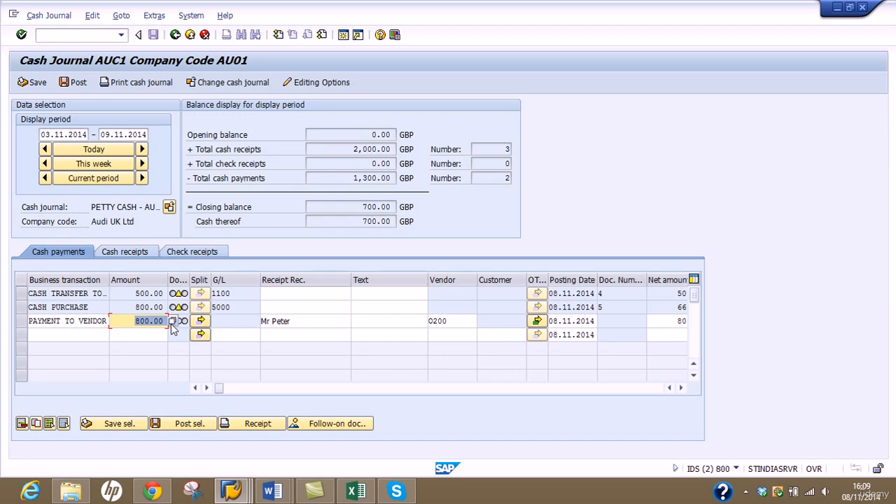
pyautogui.press('Return')
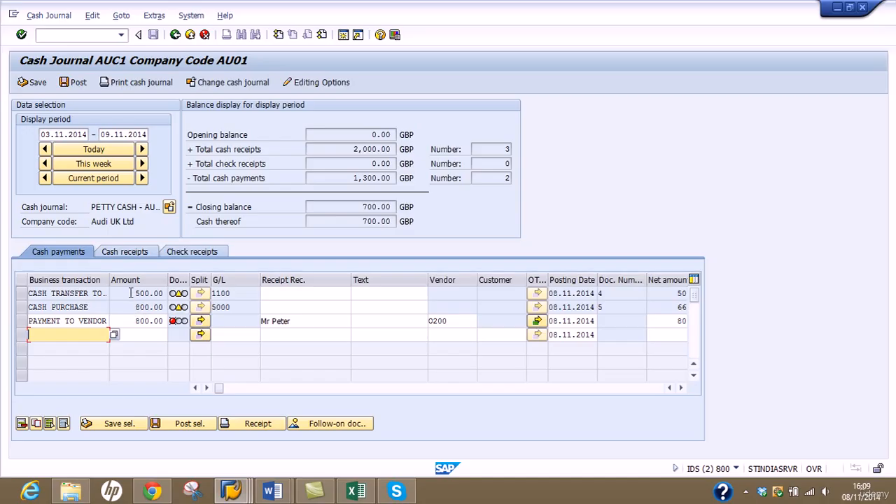
pyautogui.doubleClick(133, 321)
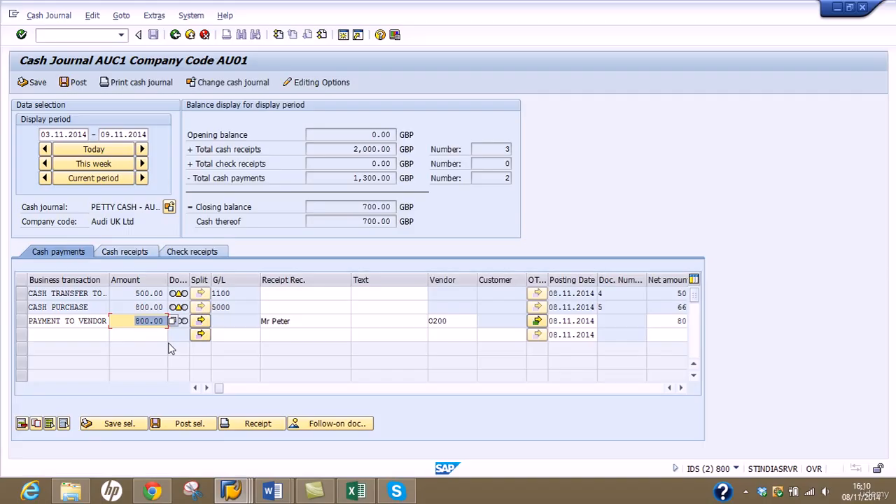
pyautogui.write('600')
pyautogui.press('Return')
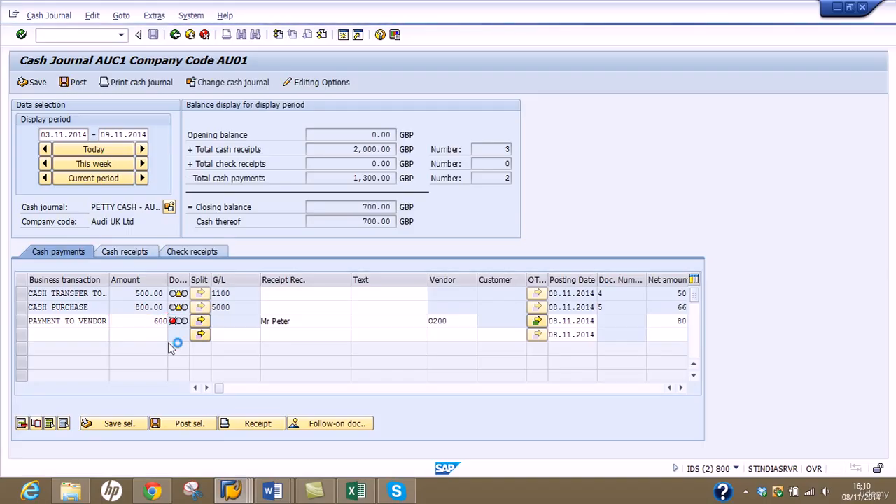
# Save and post the PAYMENT TO VENDOR line on its own.
pyautogui.click(22, 322)
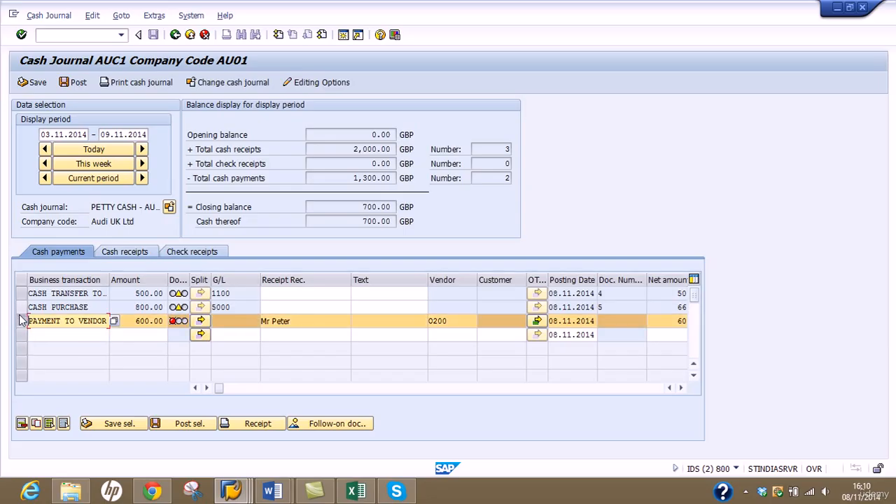
pyautogui.click(110, 428)
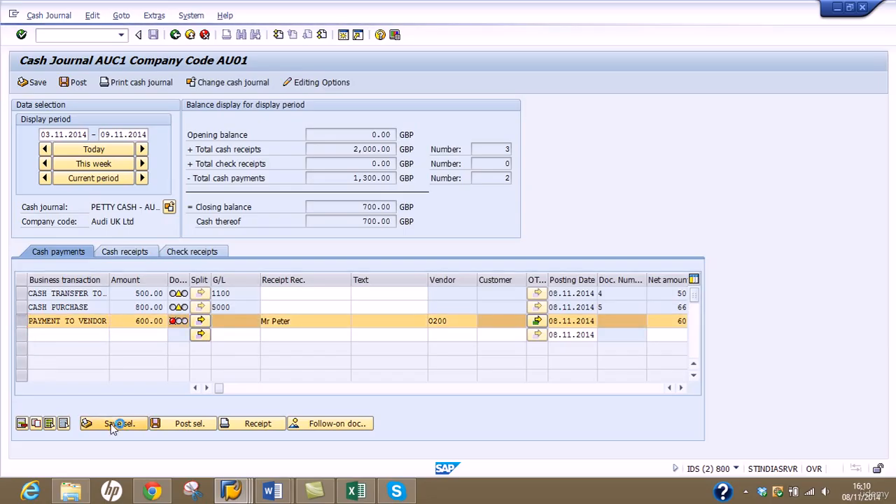
pyautogui.click(187, 424)
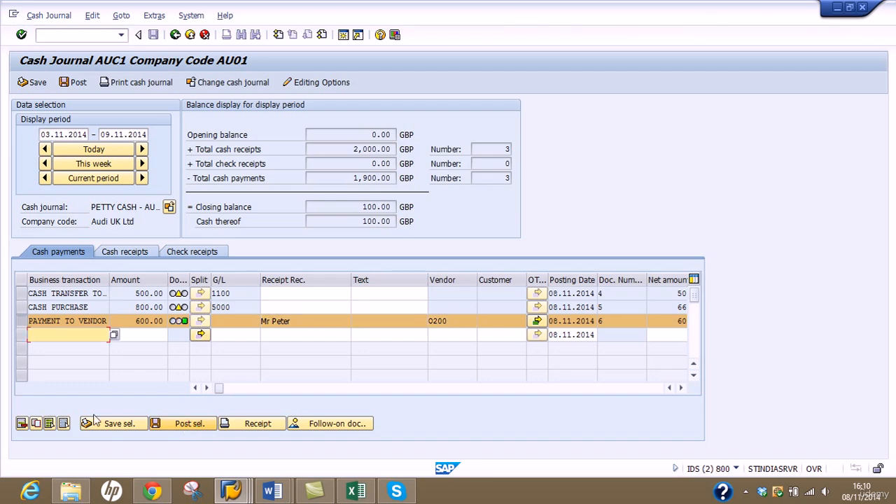
# Post the remaining CASH TRANSFER TO BANK and CASH PURCHASE lines of the cash payments.
pyautogui.click(31, 320)
pyautogui.click(21, 307)
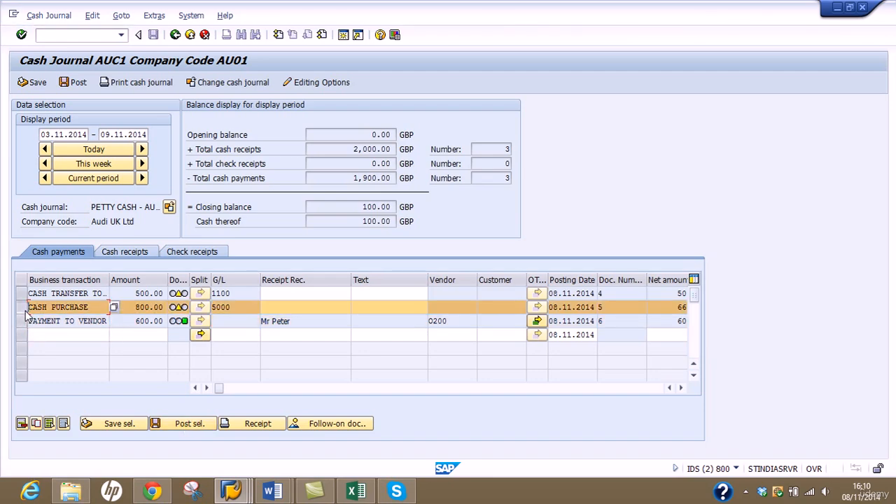
pyautogui.click(31, 307)
pyautogui.click(74, 83)
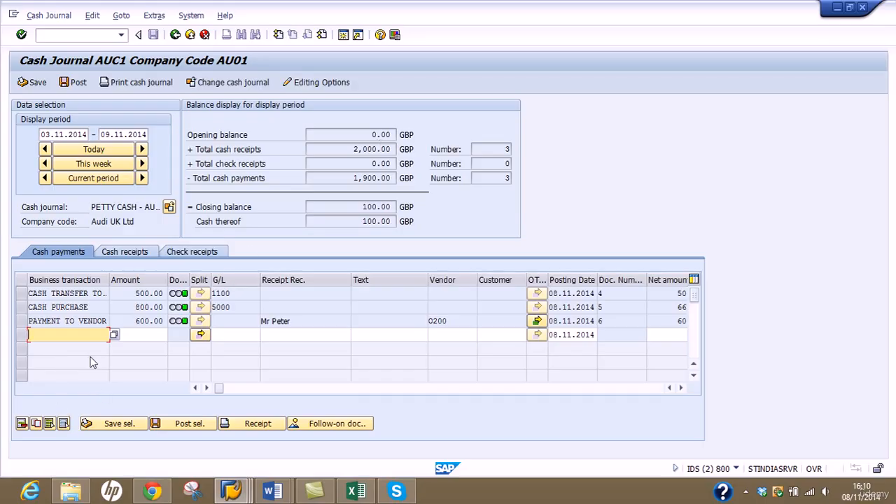
# Add another CASH PURCHASE line with an amount of 100 to the cash payments.
pyautogui.click(113, 334)
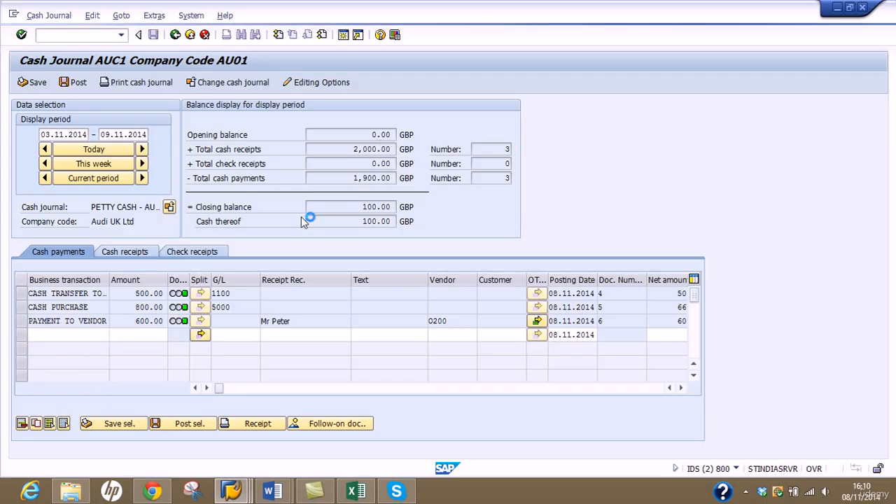
pyautogui.click(312, 457)
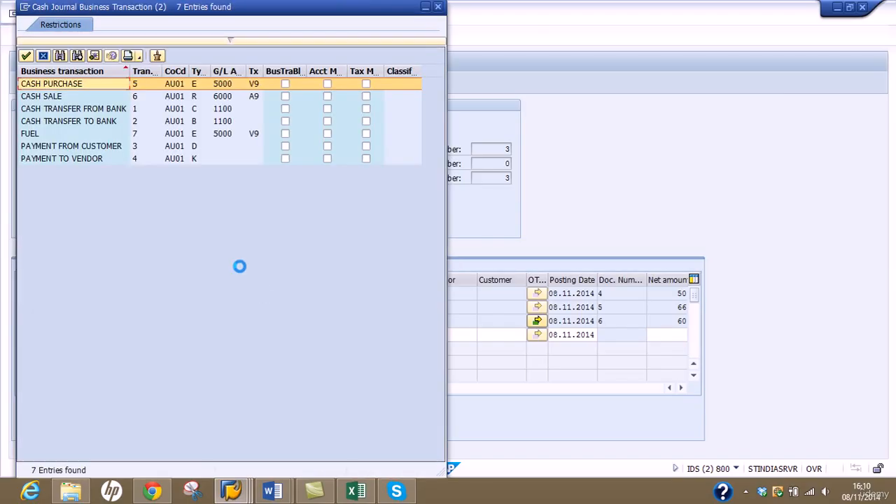
pyautogui.doubleClick(80, 84)
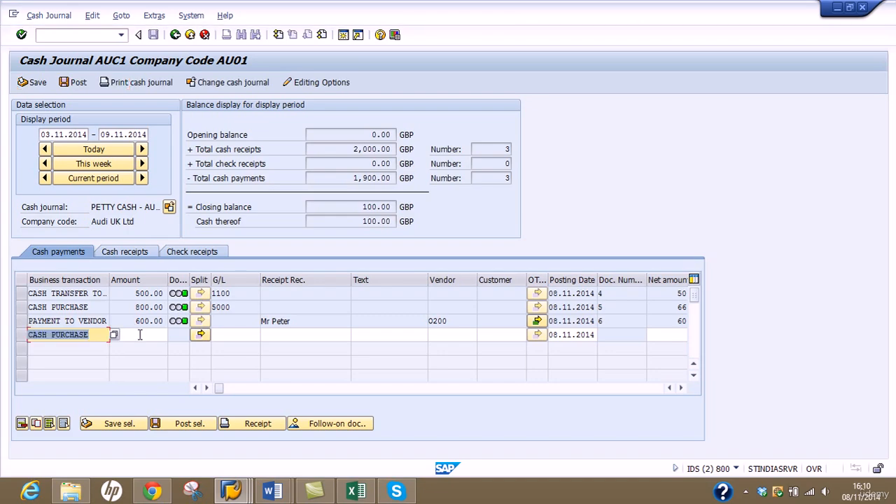
pyautogui.click(140, 334)
pyautogui.write('100')
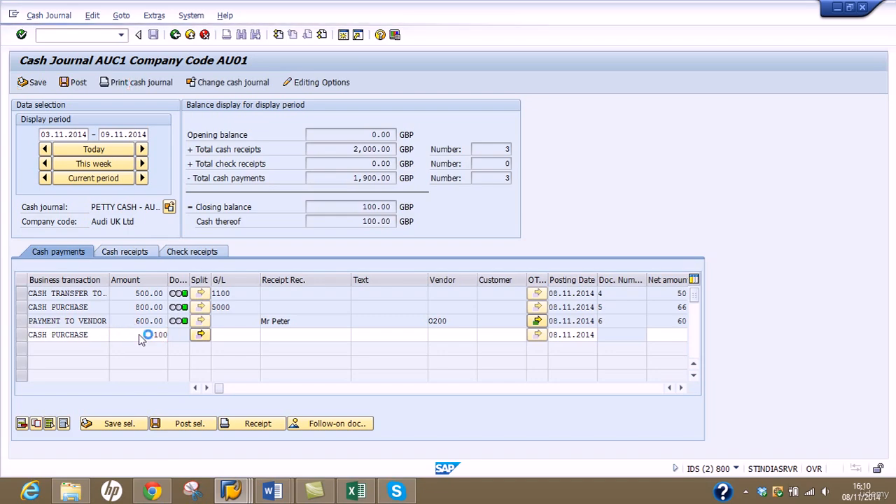
pyautogui.press('Return')
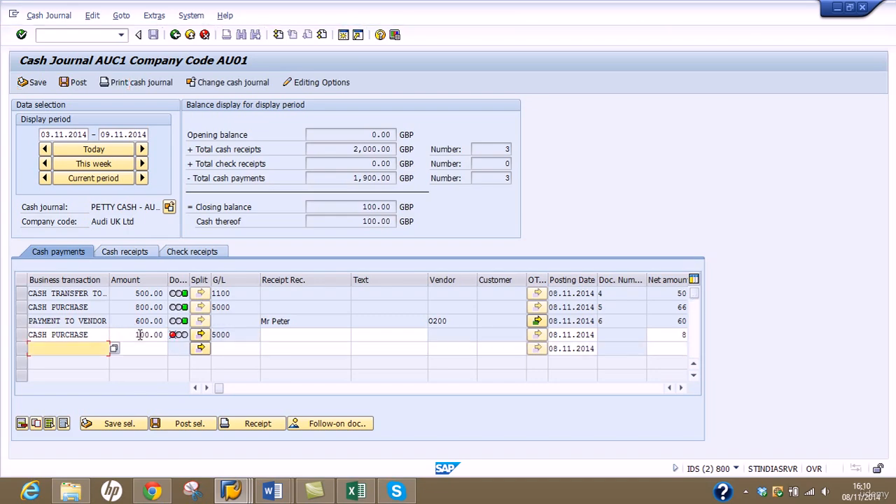
# Save the 100 CASH PURCHASE line without posting it and delete the saved entry.
pyautogui.click(21, 335)
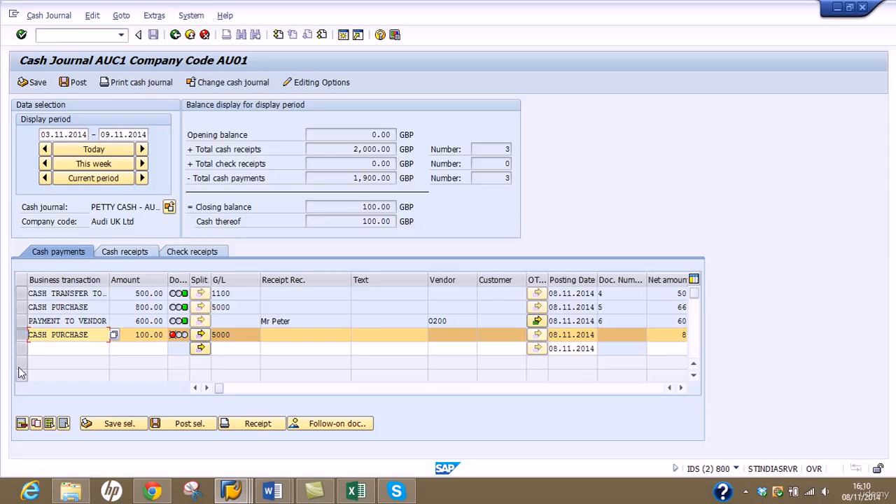
pyautogui.click(22, 335)
pyautogui.click(21, 335)
pyautogui.click(110, 425)
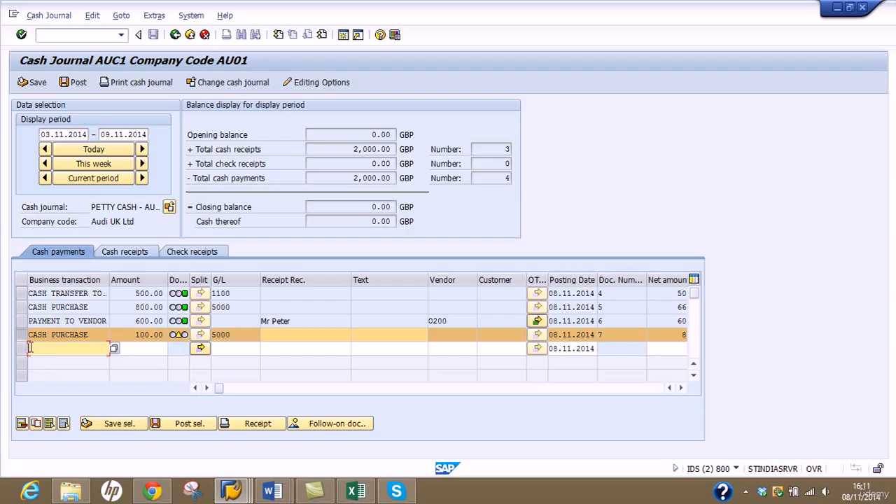
pyautogui.click(21, 424)
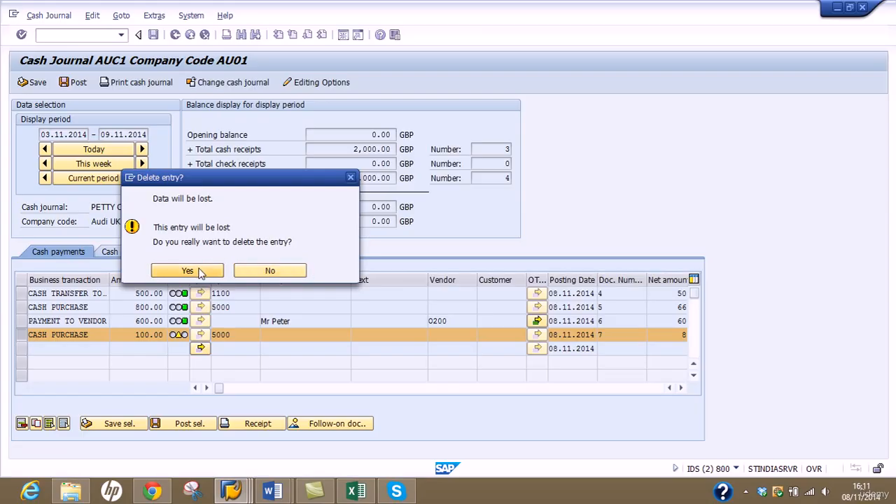
pyautogui.click(202, 270)
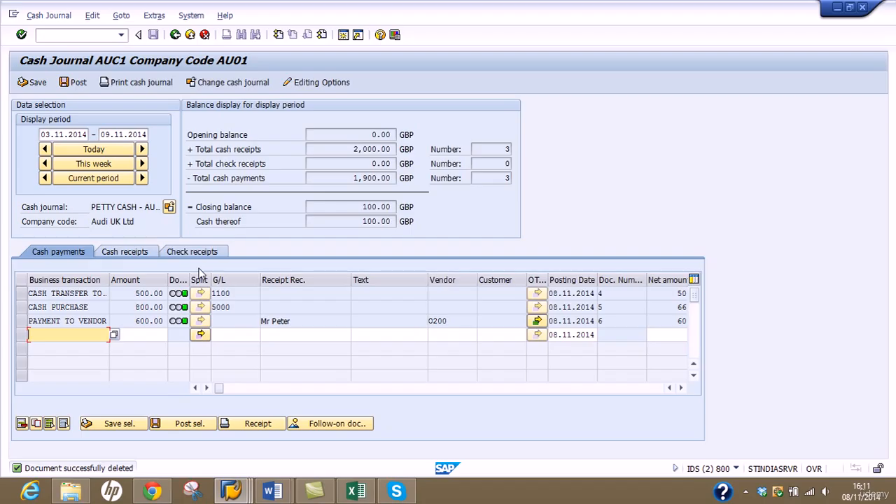
# Check the closing balance and look at the cash receipts before returning to the cash payments.
pyautogui.doubleClick(354, 206)
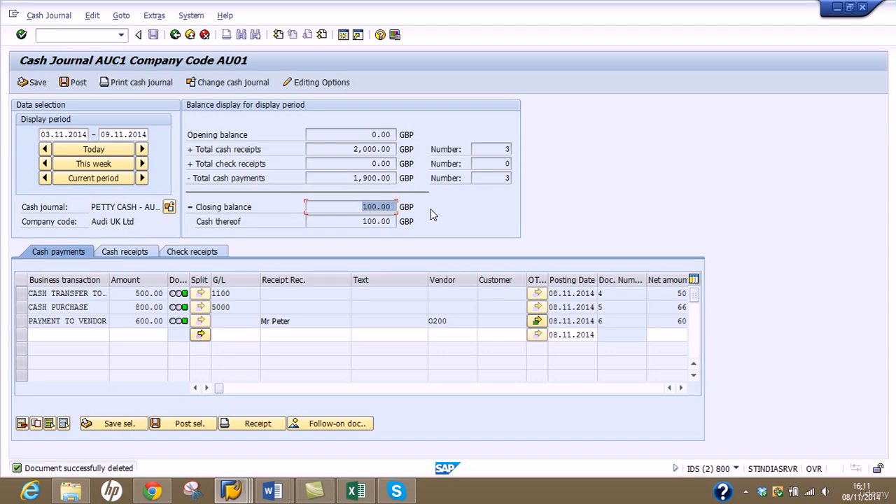
pyautogui.click(125, 254)
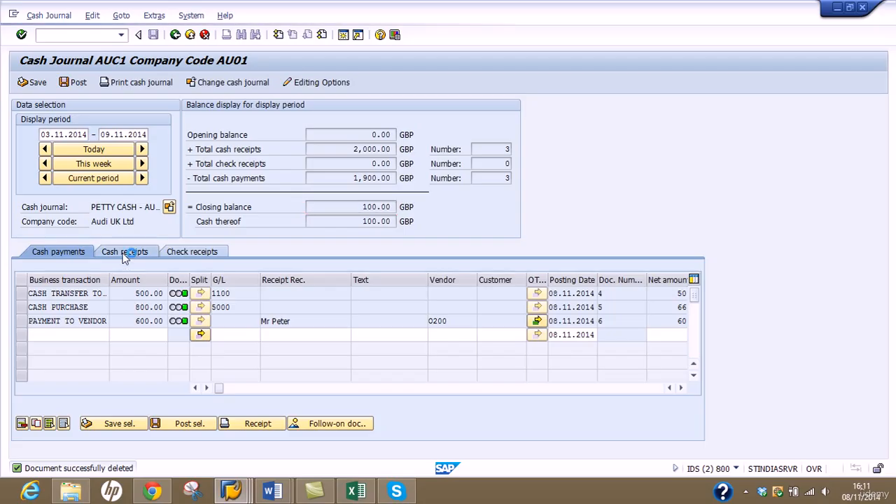
pyautogui.click(80, 253)
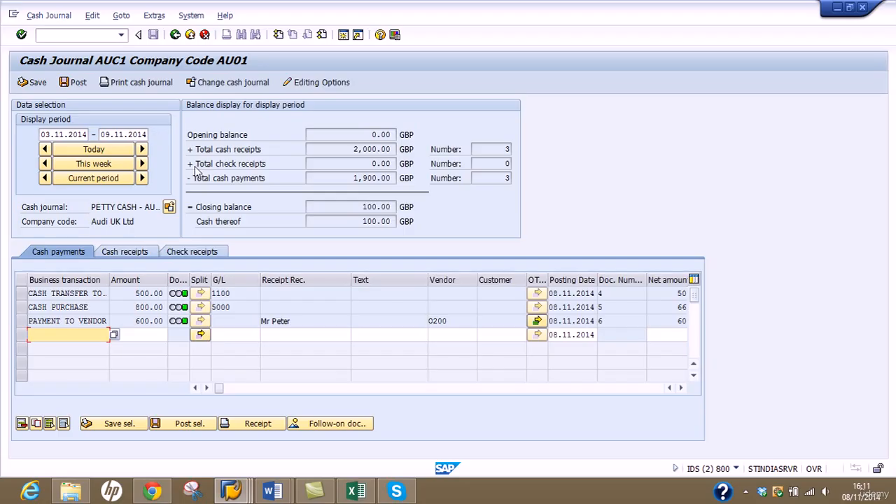
# Exit and reopen the FBCJ cash journal, and switch it to company code 1000 with cash journal 1000.
pyautogui.click(175, 35)
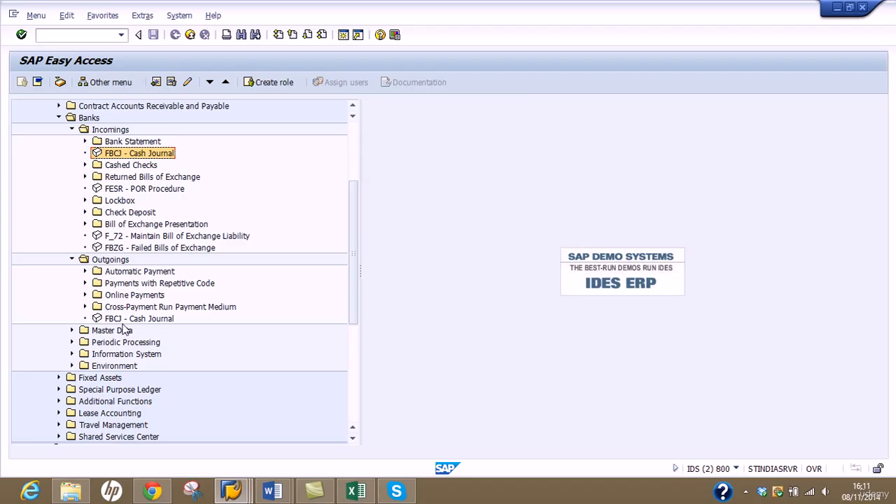
pyautogui.doubleClick(138, 152)
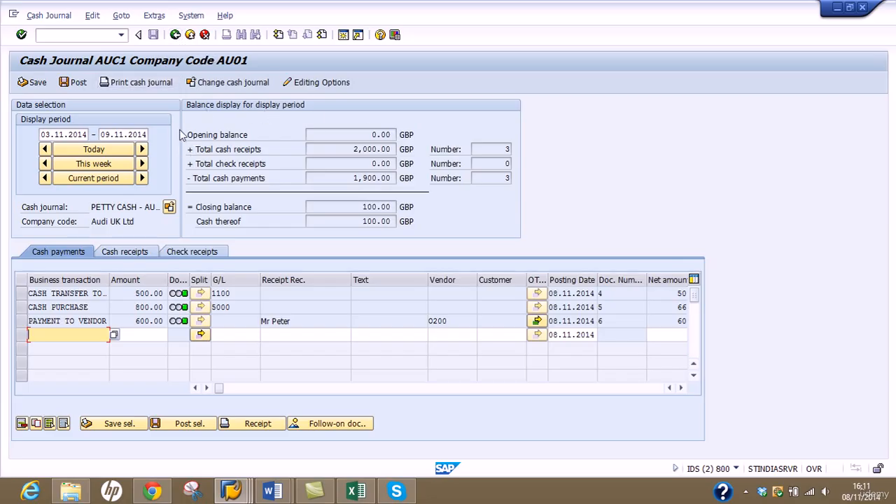
pyautogui.click(216, 84)
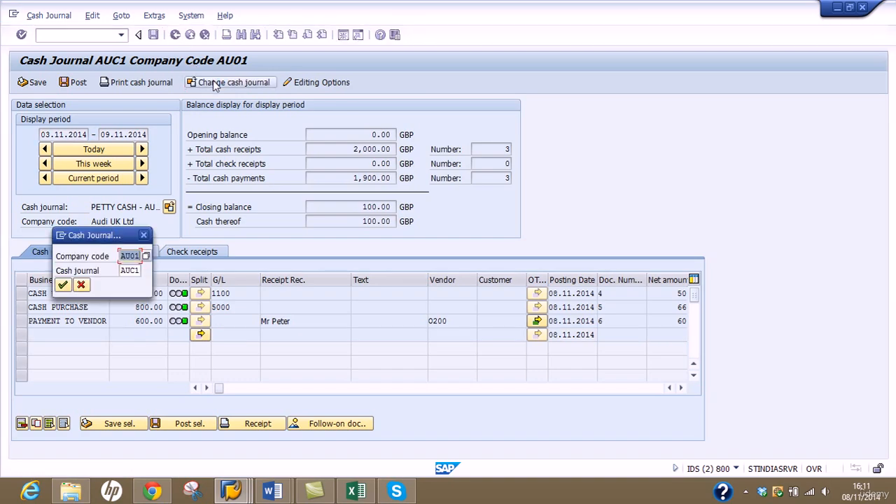
pyautogui.write('1000')
pyautogui.press('Tab')
pyautogui.write('11')
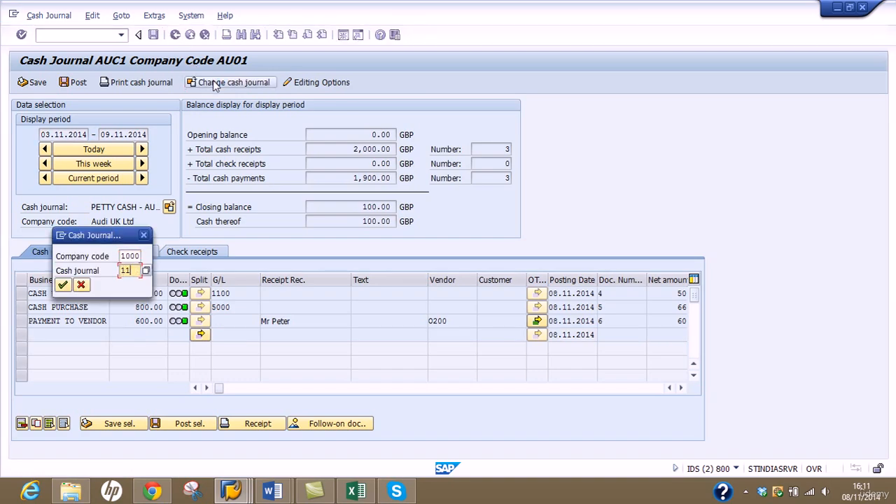
pyautogui.write('00')
pyautogui.press('Return')
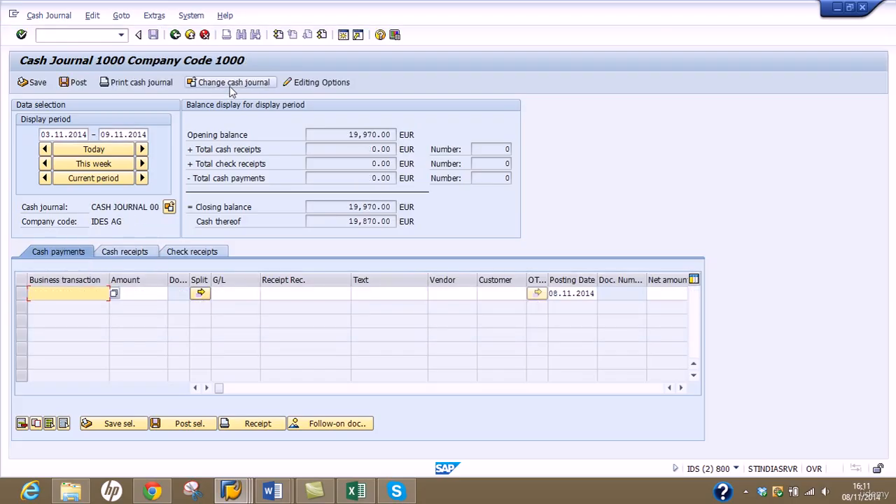
# Switch back to company code AU01 with cash journal AUC1, and return to the SAP Easy Access screen.
pyautogui.click(232, 82)
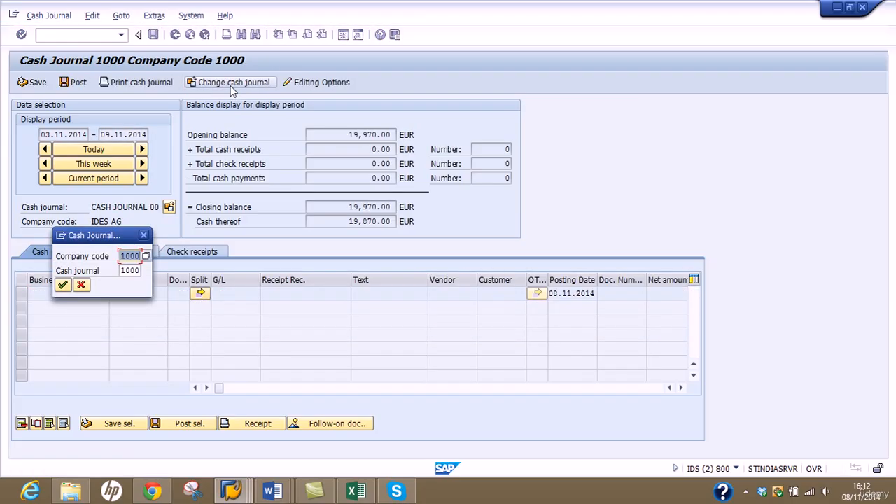
pyautogui.write('AU01')
pyautogui.press('Tab')
pyautogui.write('A')
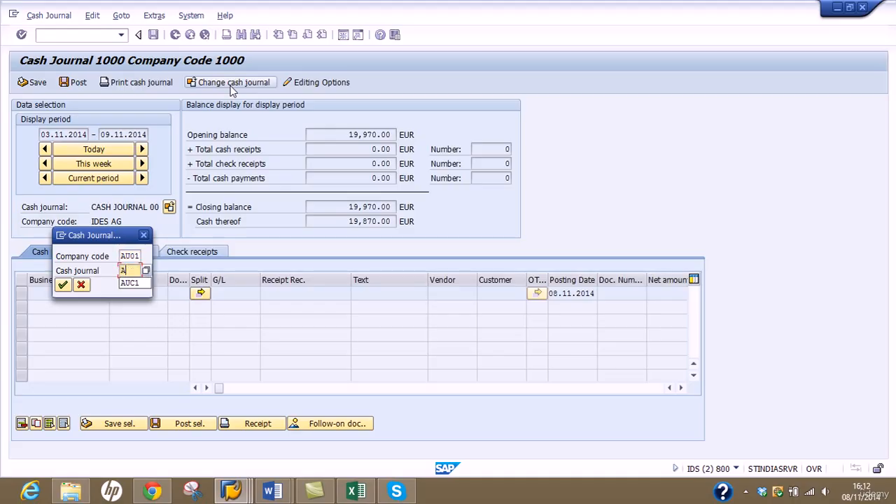
pyautogui.write('UC1')
pyautogui.press('Return')
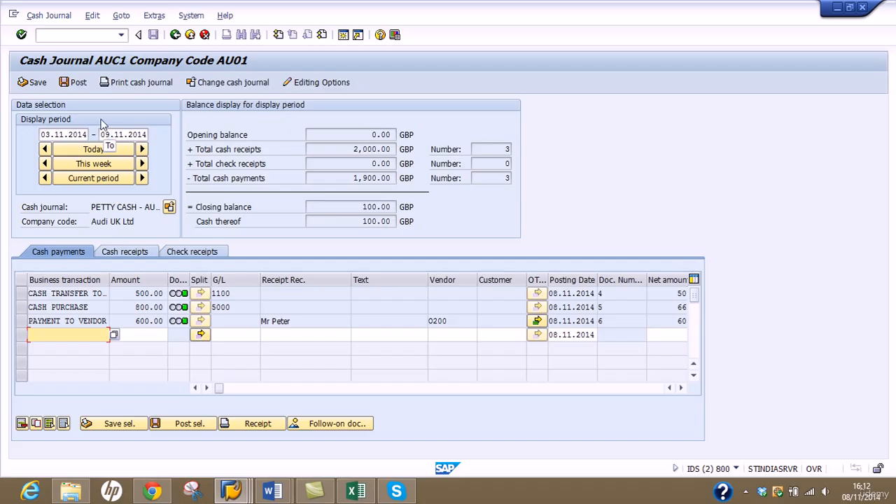
pyautogui.click(175, 34)
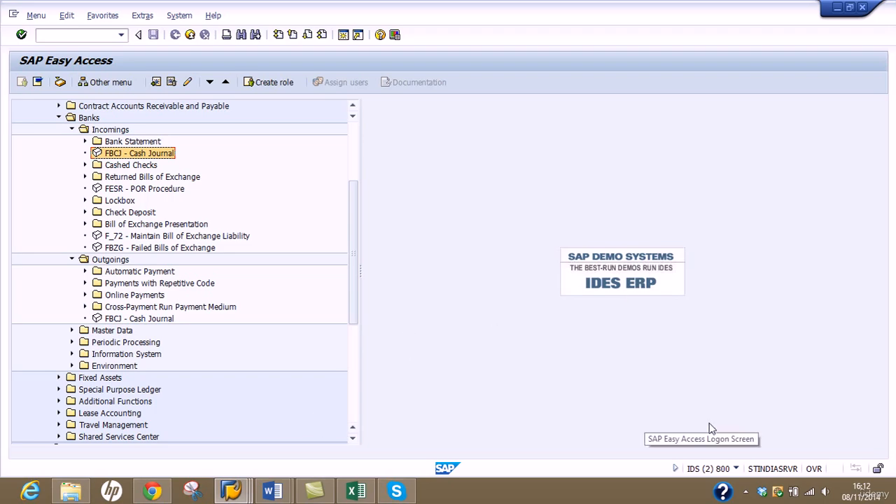
pyautogui.click(745, 492)
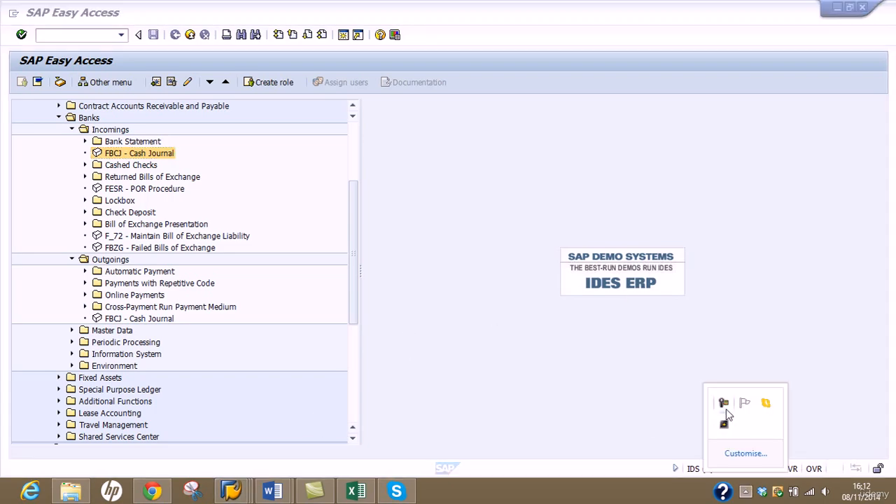